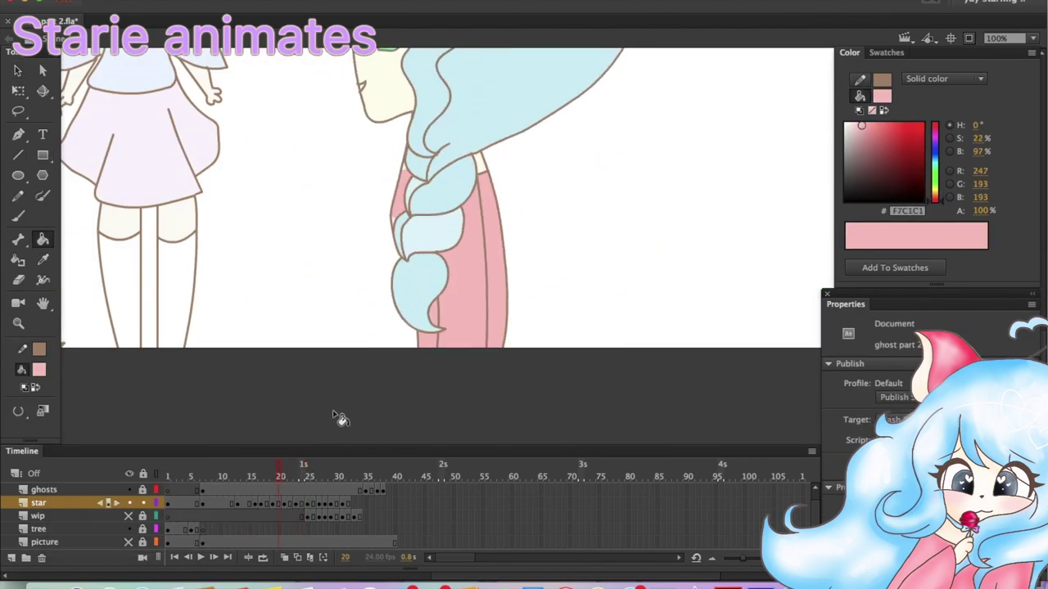
On frame 27 of the star layer, draw a curved hair lock sweeping across the lower face, using onion skinning as reference
key(period)
key(period)
key(period)
key(period)
key(period)
click(18, 153)
scroll(563, 269, up, 3)
key(period)
key(period)
key(b)
click(284, 556)
drag(335, 314, 319, 360)
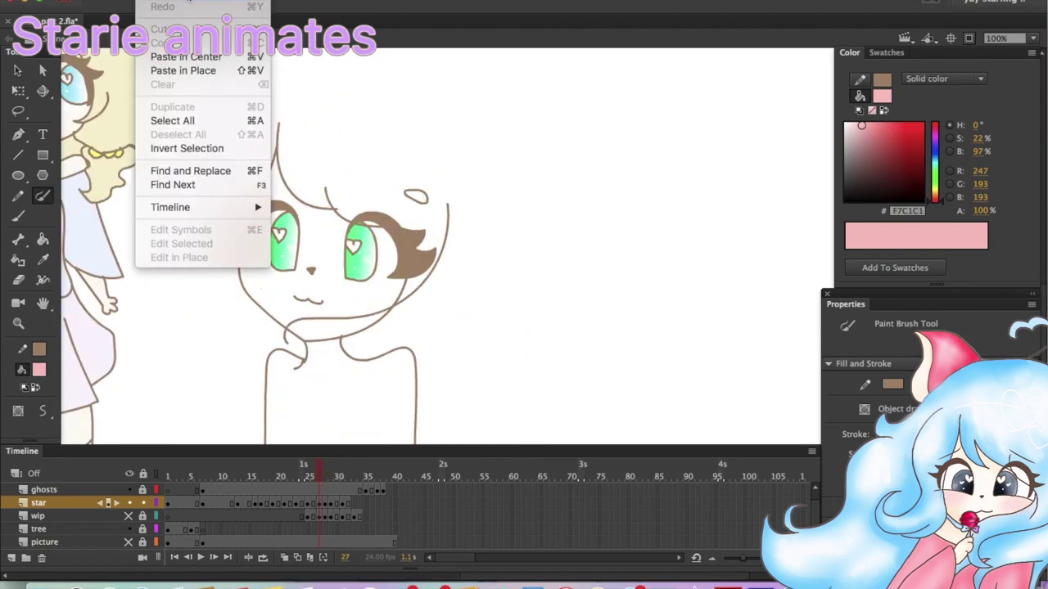
drag(317, 301, 305, 348)
key(v)
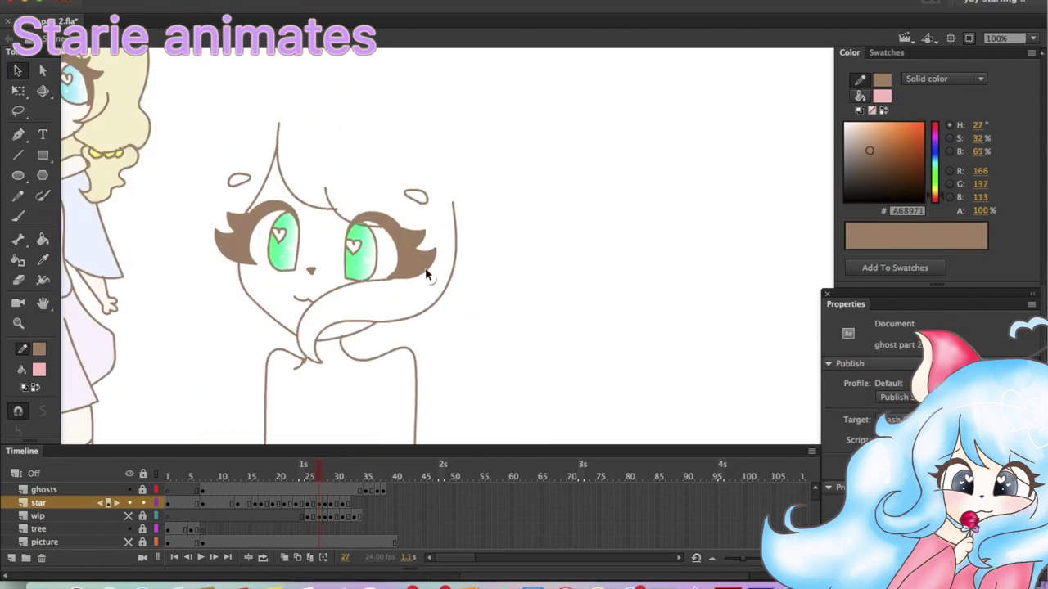
Draw a wavy hair strand on the left side of the face with onion skinning as a guide
click(284, 556)
key(b)
drag(225, 258, 167, 307)
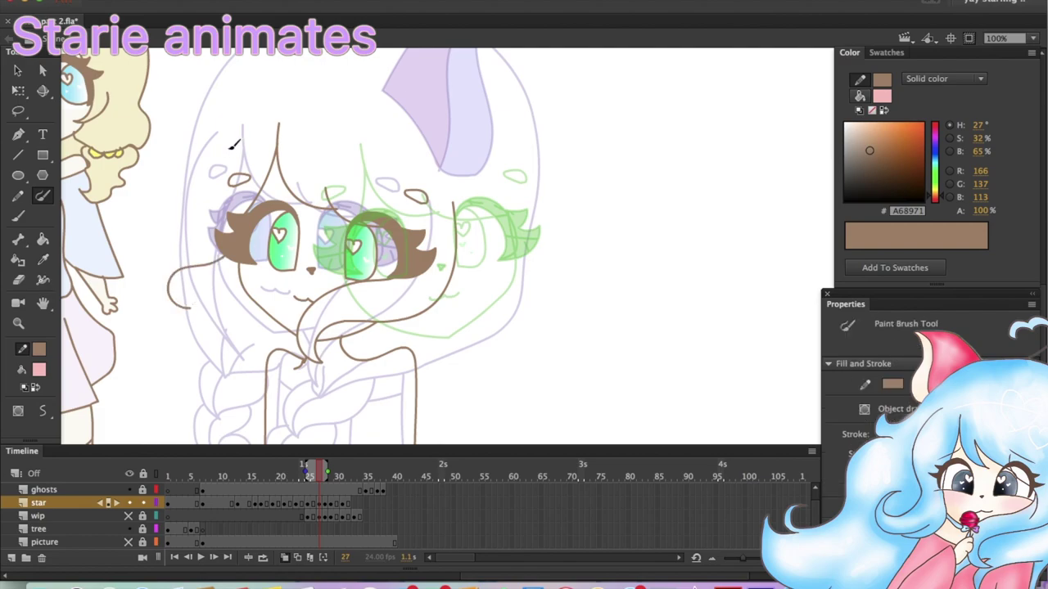
drag(229, 148, 178, 307)
key(v)
click(284, 557)
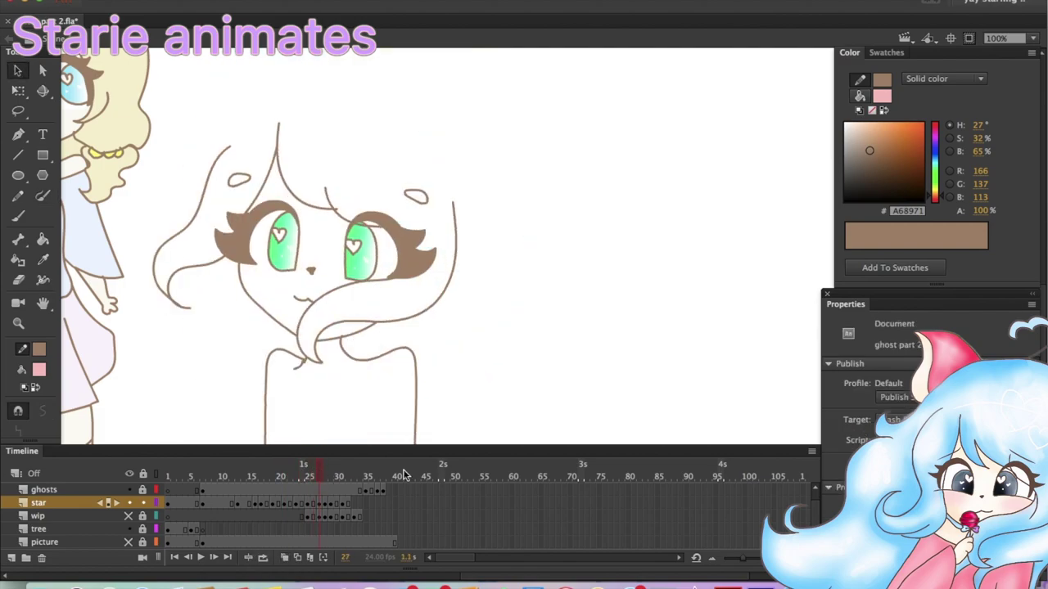
Delete the right eye's green iris and redraw its outline as a narrower curve beside the lashes
key(ctrl+=)
click(409, 214)
key(Delete)
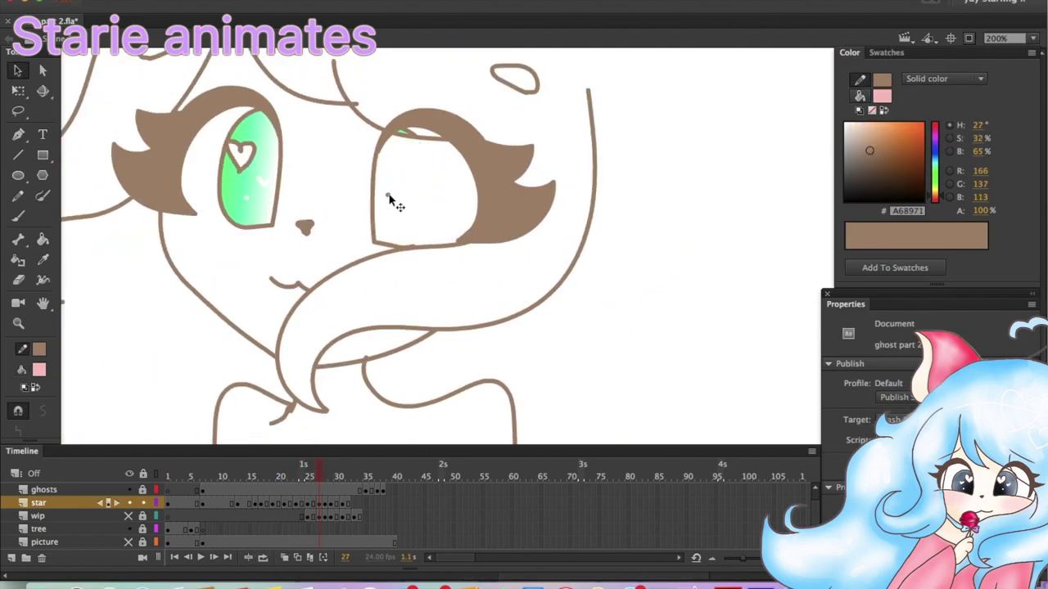
key(b)
mouse_move(419, 137)
mouse_down()
mouse_move(445, 140)
mouse_move(402, 215)
mouse_move(425, 238)
mouse_up()
key(v)
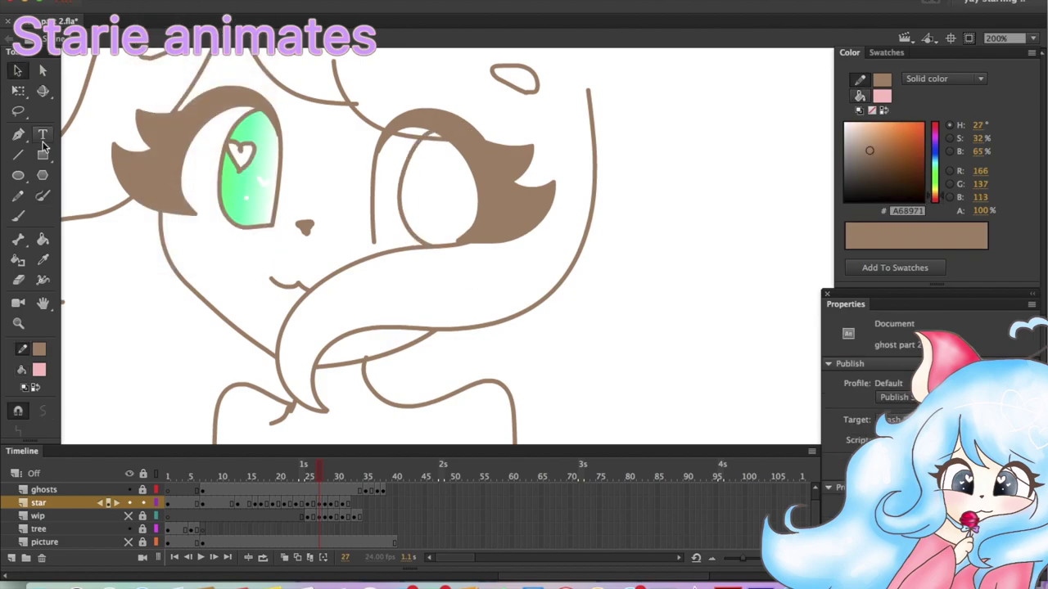
Add a heart highlight to the right eye and fill its iris with the green-to-white linear gradient
drag(413, 162, 433, 176)
click(128, 85)
click(942, 78)
key(k)
click(442, 208)
key(ctrl+z)
key(ctrl+y)
key(v)
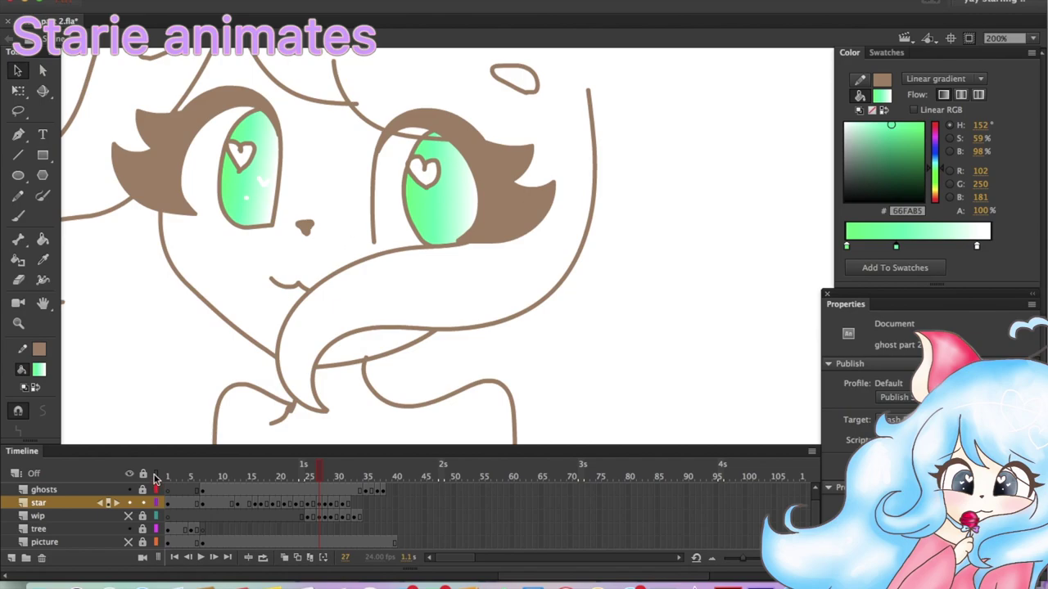
Show the wip head guide with onion skinning and draw the hair outline down the head's right side to below the chin
key(ctrl+alt+shift+o)
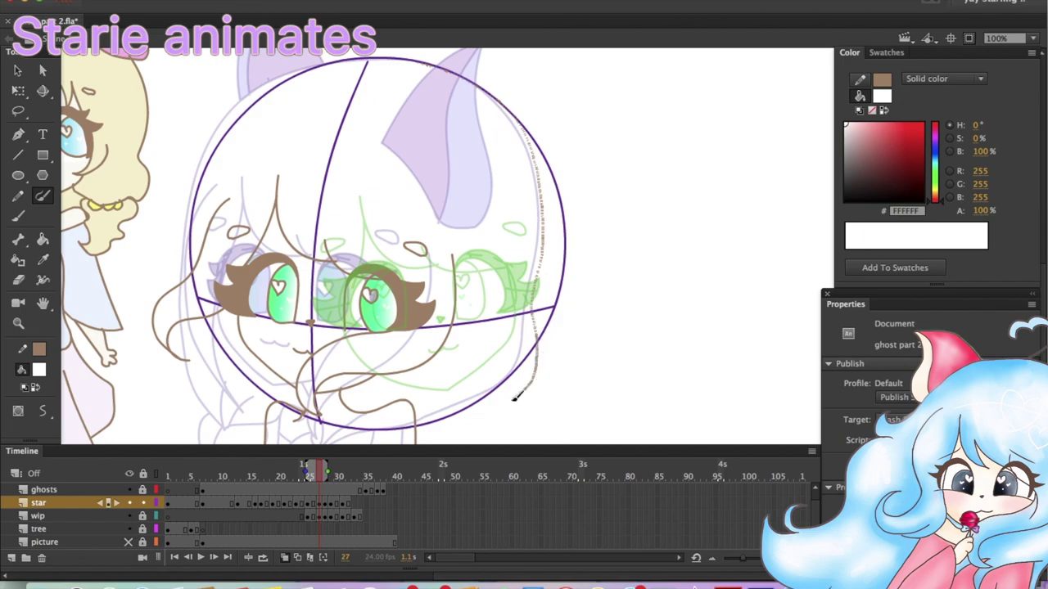
drag(514, 399, 513, 401)
scroll(393, 303, down, 3)
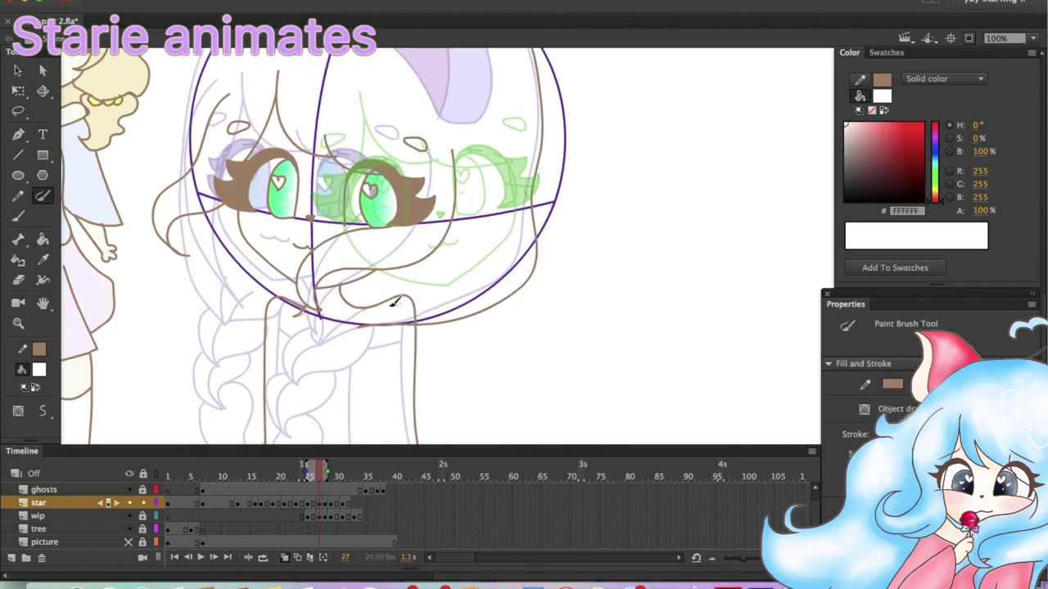
Draw the front braid hanging below the chin, with interlocking sections and a curled tail
scroll(313, 322, down, 3)
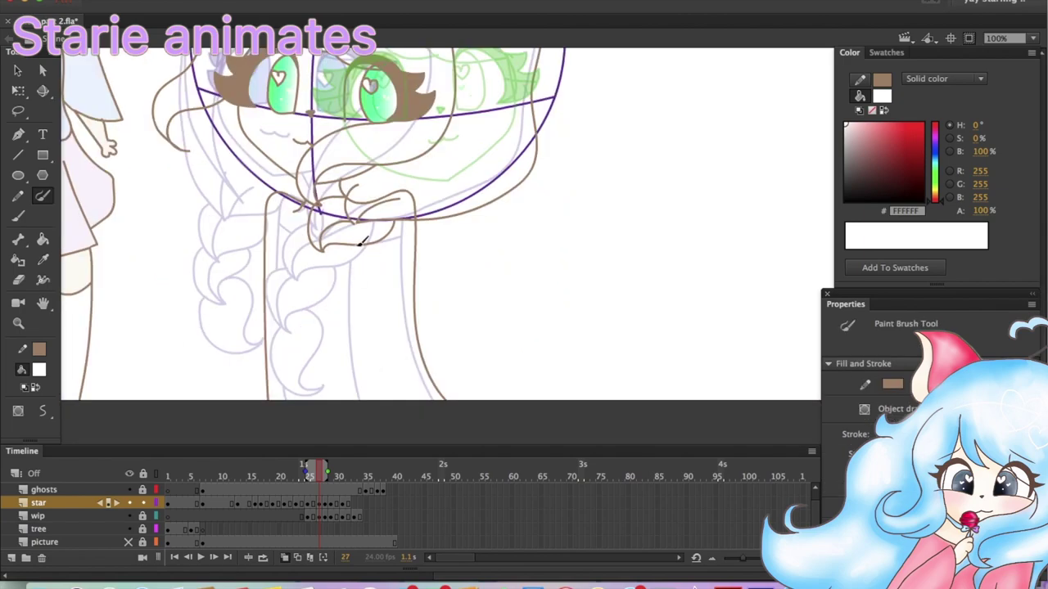
drag(266, 321, 321, 346)
key(v)
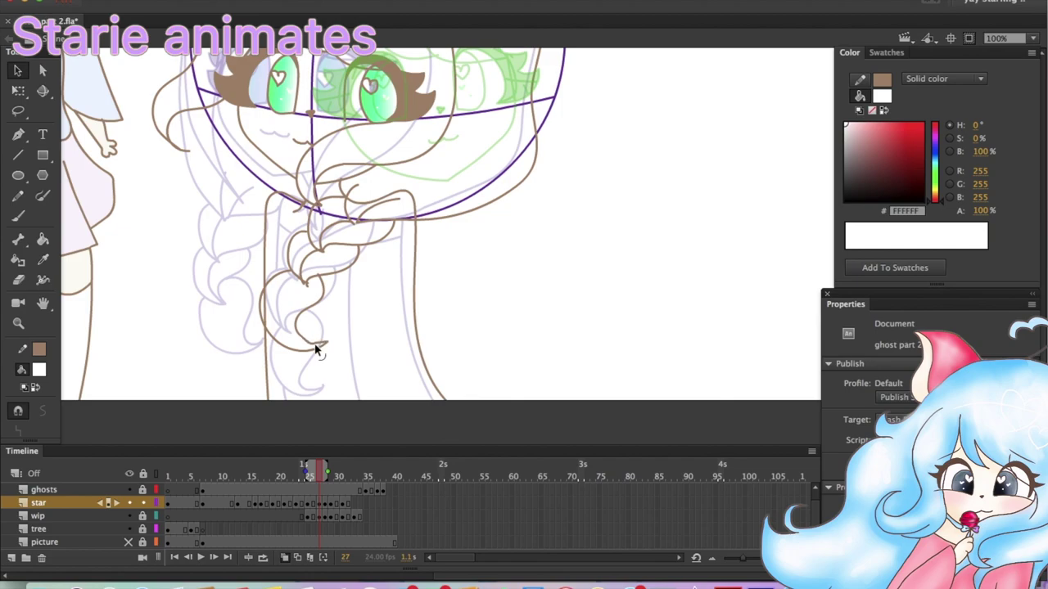
Turn off onion skinning, then lasso the lower part of the front braid and reposition it with Free Transform
key(alt+shift+o)
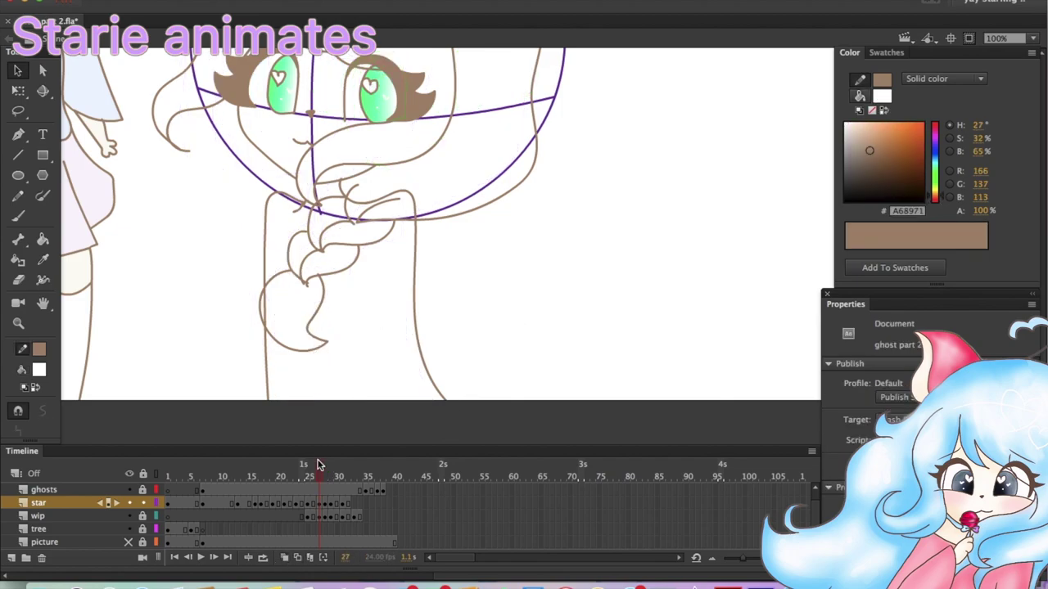
key(l)
mouse_move(281, 217)
mouse_down()
mouse_move(365, 321)
mouse_move(266, 238)
mouse_up()
key(q)
drag(320, 266, 332, 274)
key(v)
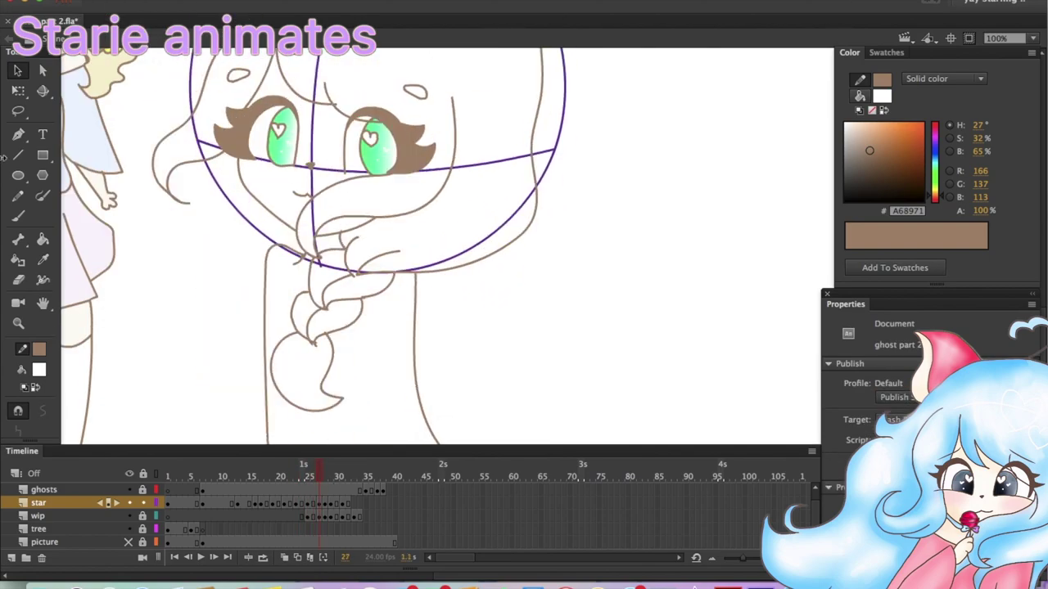
Lasso the whole front braid and rotate it clockwise with Free Transform, shifting it slightly to the left
key(l)
mouse_move(348, 239)
mouse_down()
mouse_move(295, 419)
mouse_move(270, 264)
mouse_up()
key(q)
drag(385, 409, 352, 422)
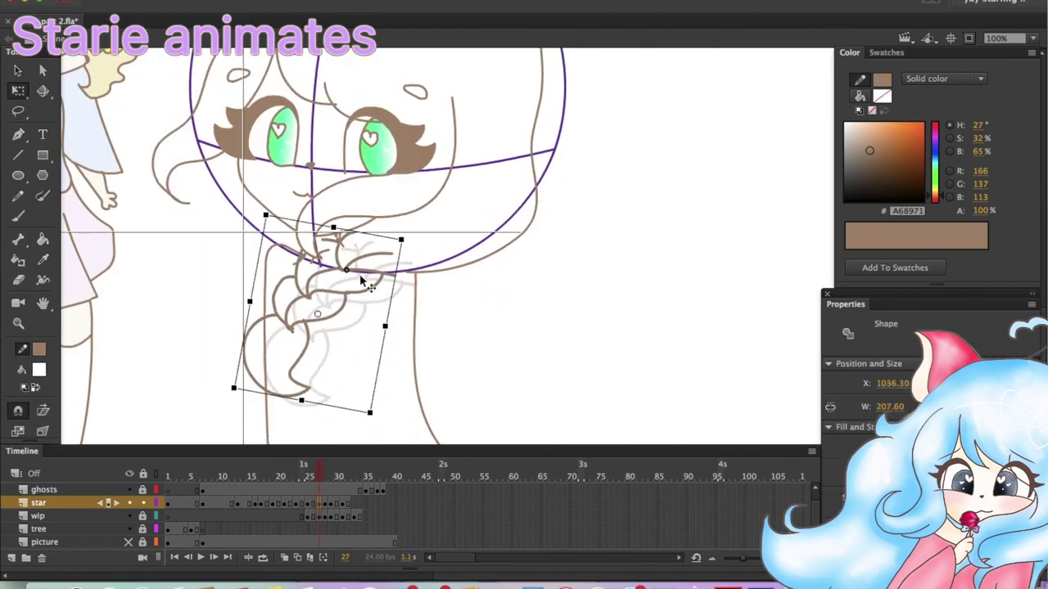
Delete the stray line segments where the front braid meets the hair lock under the chin
key(v)
click(339, 241)
key(Delete)
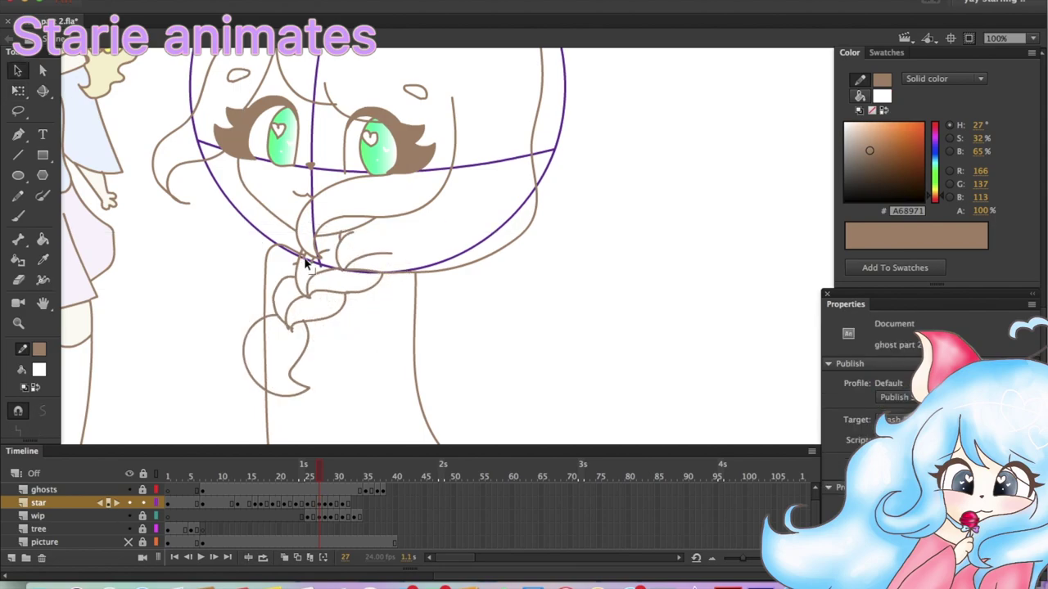
click(308, 260)
key(Delete)
With onion skinning on, draw the hair outline along the head's left side and the hair edge beside the chin
key(b)
click(285, 557)
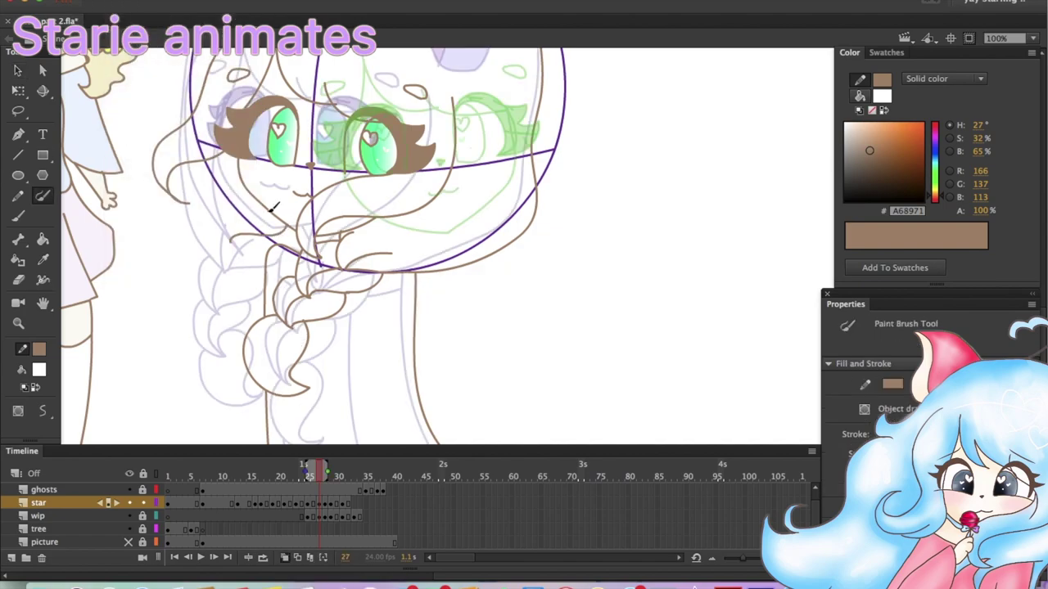
scroll(273, 207, up, 5)
scroll(211, 399, down, 2)
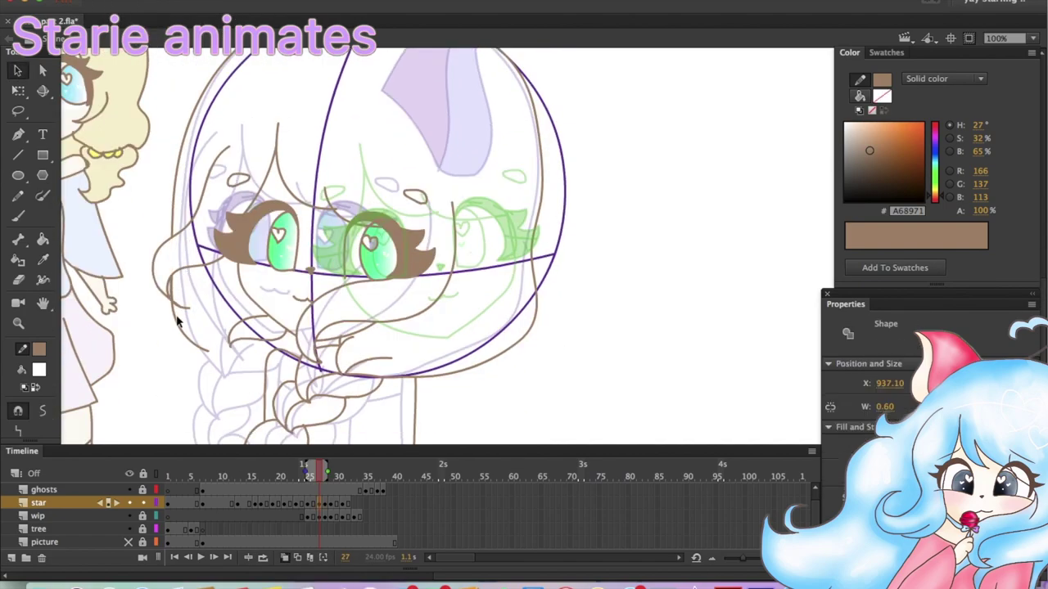
scroll(205, 311, down, 3)
key(v)
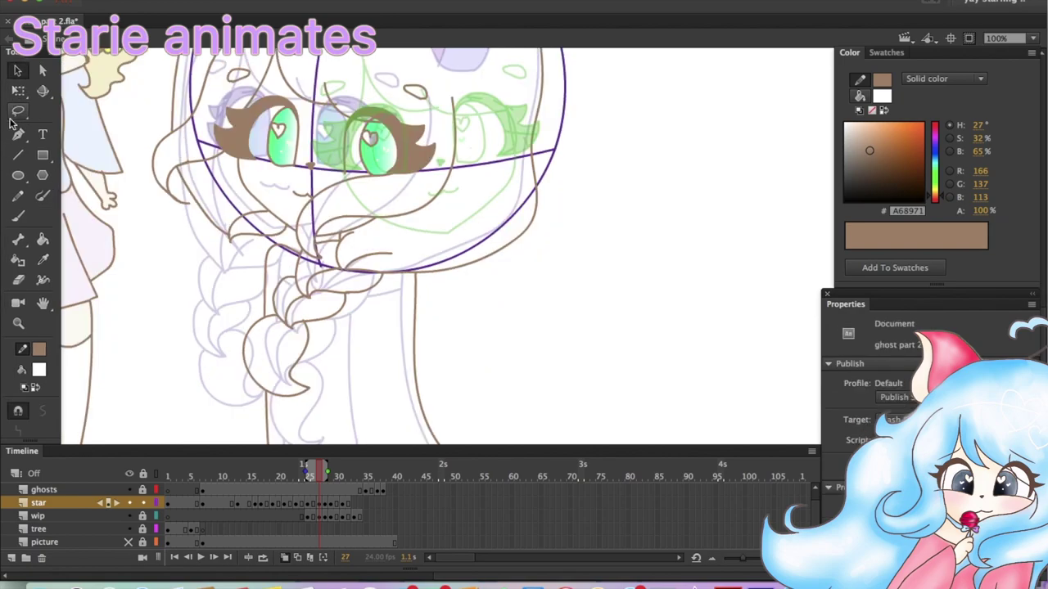
Draw the second braid on the left with a curled tail, removing unwanted line segments
key(y)
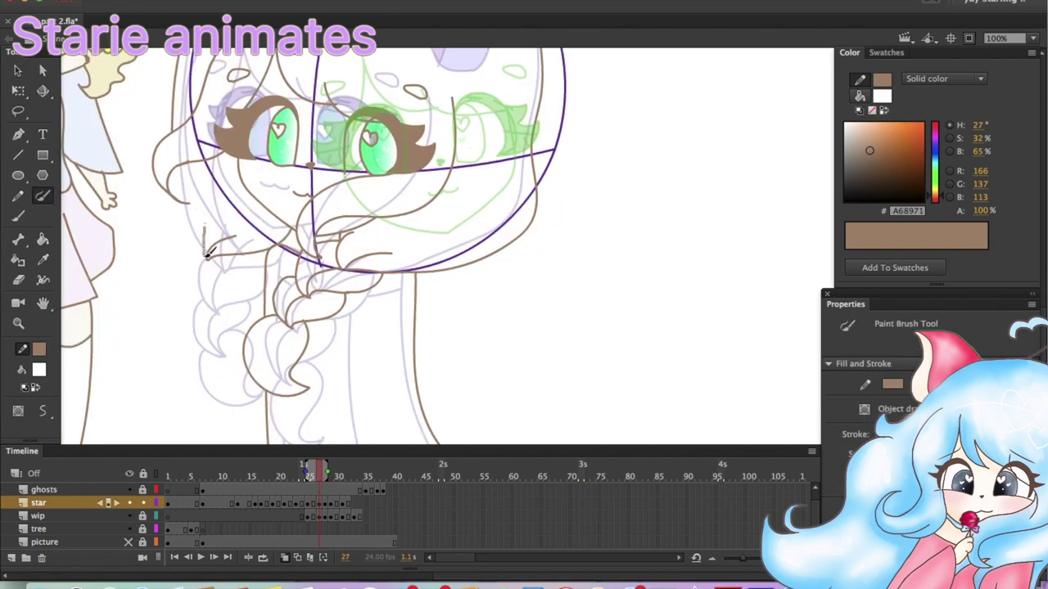
key(v)
click(43, 198)
key(v)
key(y)
drag(186, 291, 190, 296)
key(v)
drag(164, 359, 206, 395)
key(Delete)
key(y)
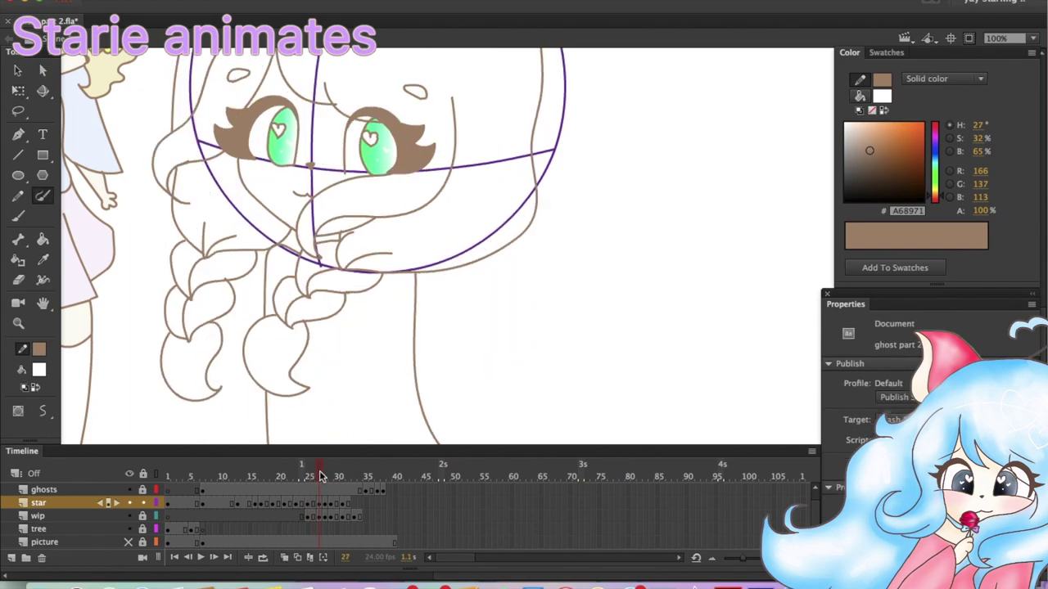
Draw the large pointed ear with its inner fold on the head's right side and adjust its upper curve
click(127, 6)
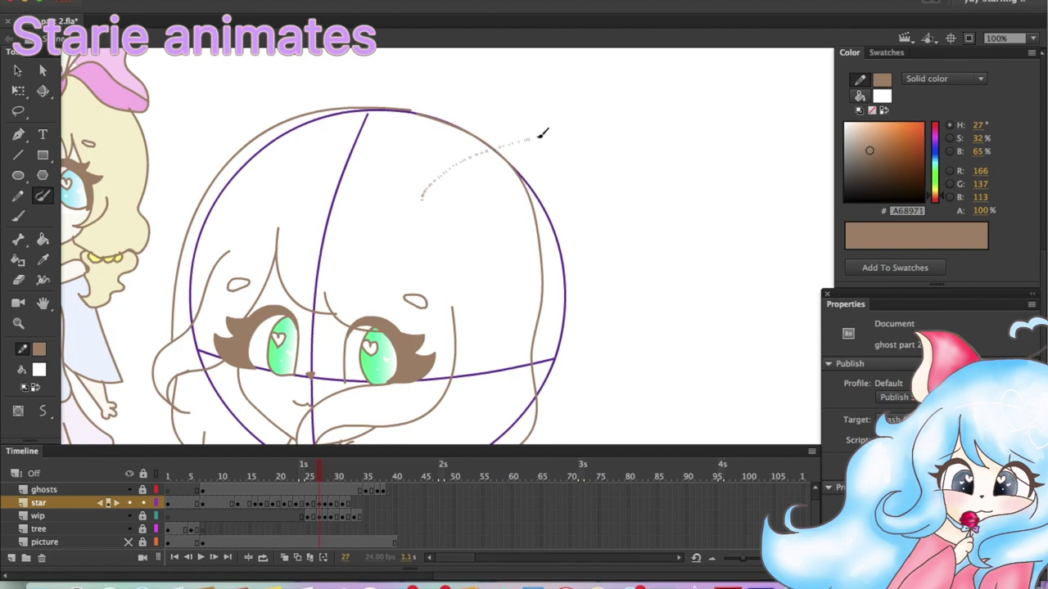
mouse_move(542, 131)
mouse_down()
mouse_move(589, 109)
mouse_move(591, 144)
mouse_up()
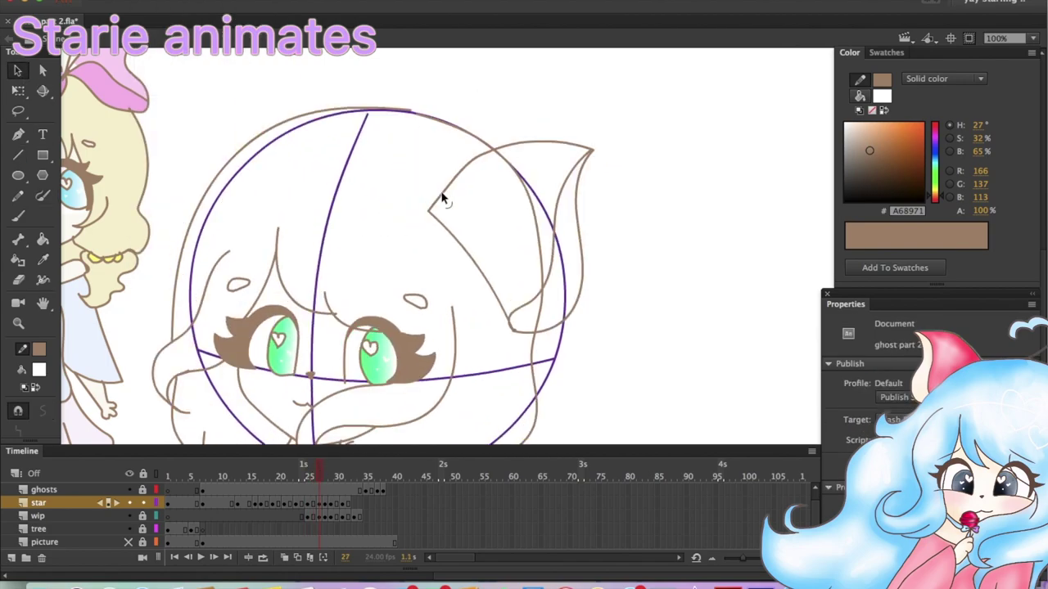
drag(442, 199, 473, 166)
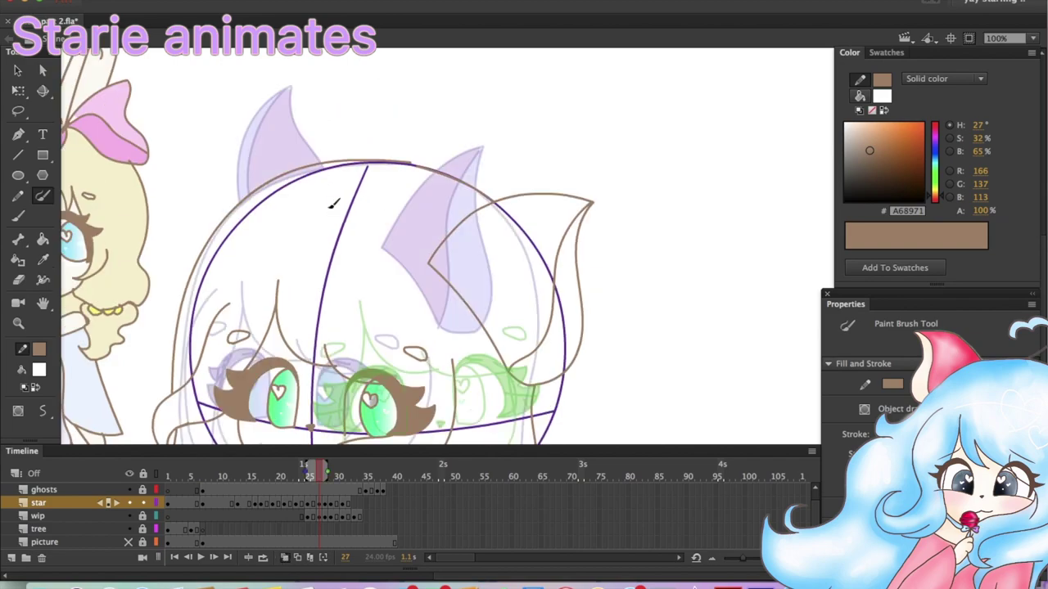
Draw the left ear above the hair outline using onion skinning, then turn onion skinning off
mouse_move(334, 204)
mouse_down()
mouse_move(341, 91)
mouse_move(305, 78)
mouse_up()
key(super+z)
click(996, 37)
click(968, 105)
click(297, 557)
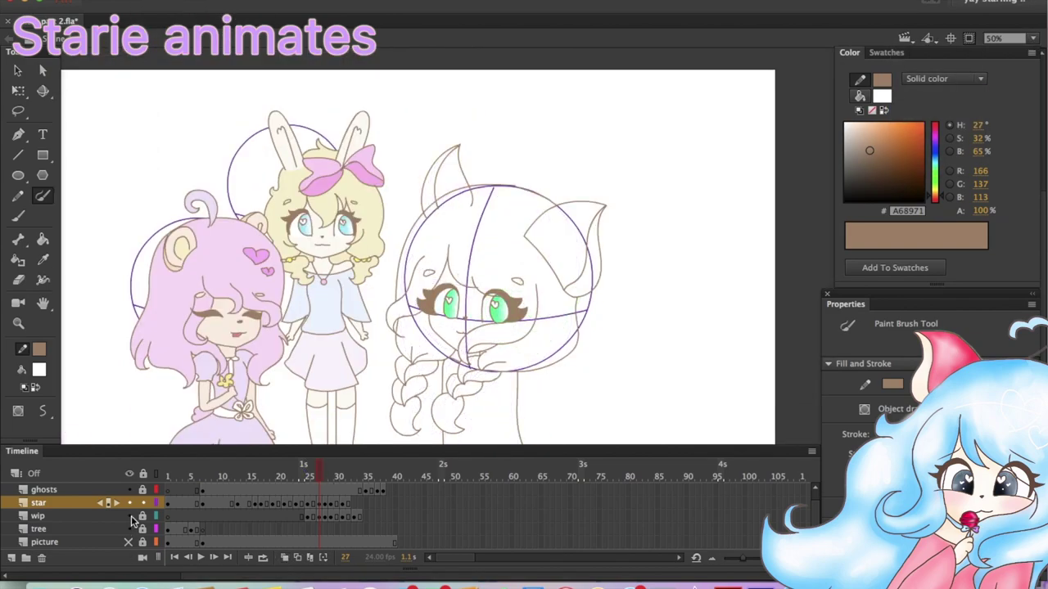
Hide the wip guide layer, close the left ear's base and remove the head lines crossing both ears
click(129, 516)
click(20, 72)
click(18, 155)
key(v)
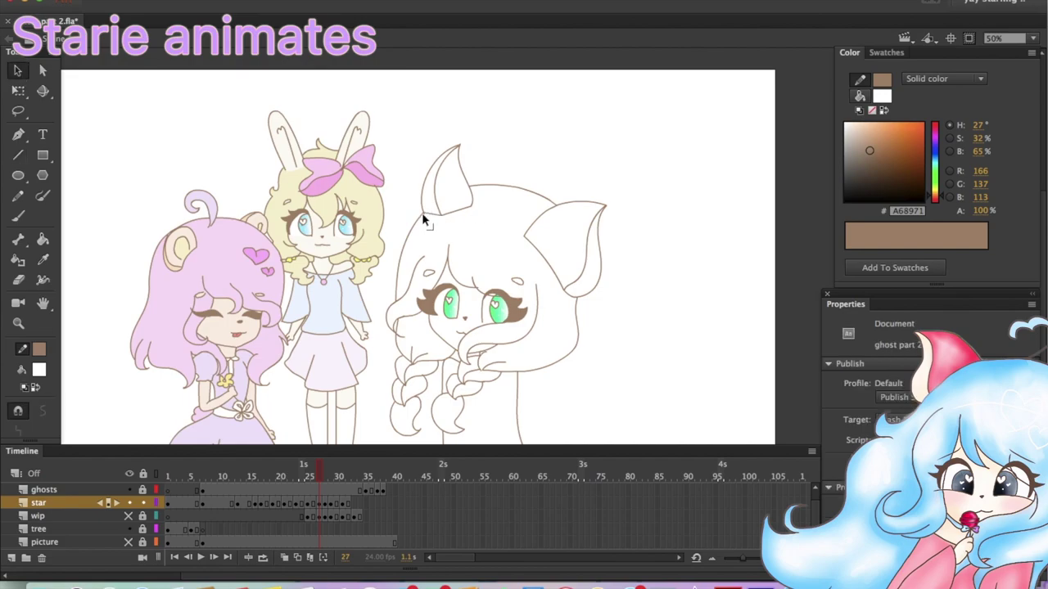
Compare with frame 25, then draw the collar line below the hair and a vertical sleeve line on frame 27's body
drag(319, 476, 319, 477)
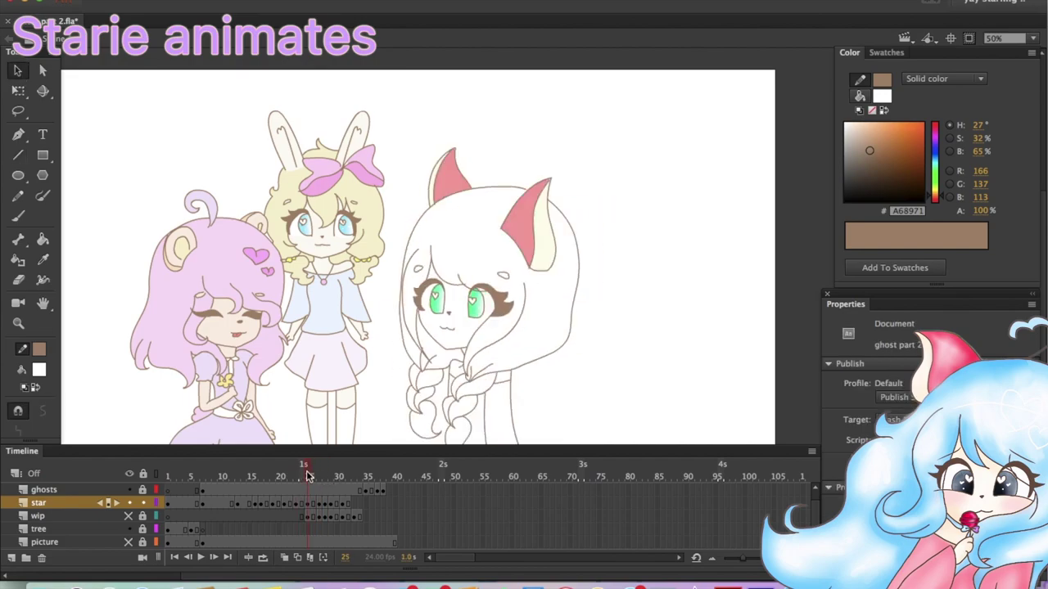
scroll(445, 357, down, 3)
key(b)
key(v)
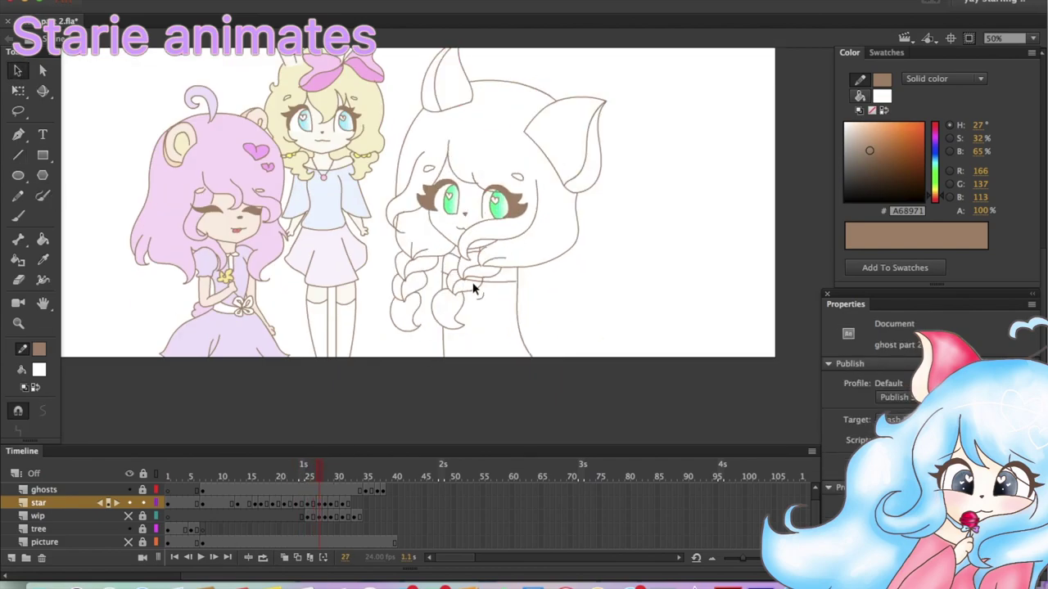
key(n)
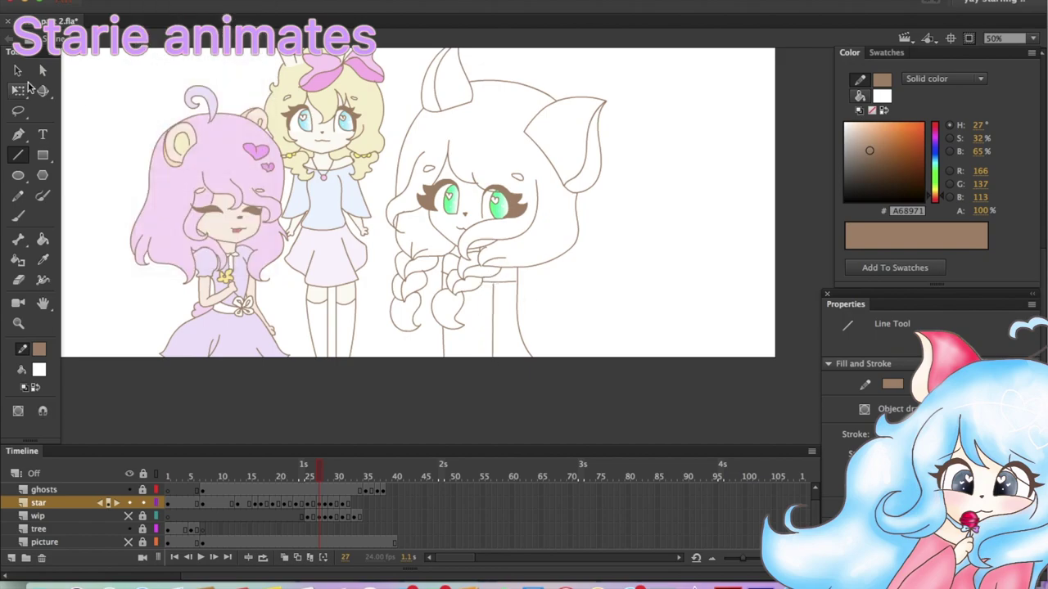
click(18, 71)
Check the body in the earlier frames, then extend frame 27's body and sleeve lines past the stage's lower edge
drag(317, 476, 295, 479)
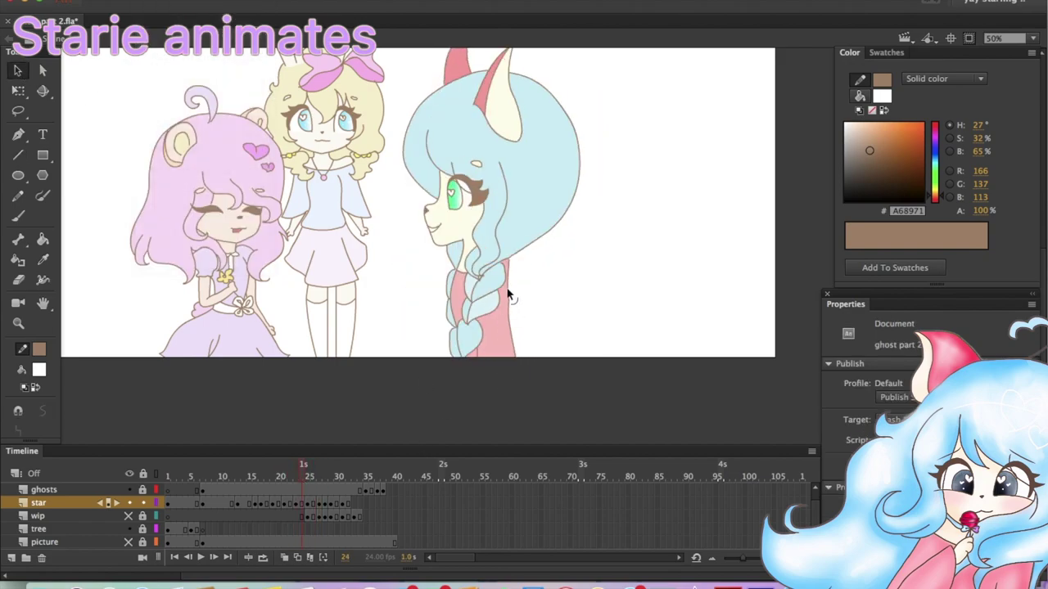
click(289, 470)
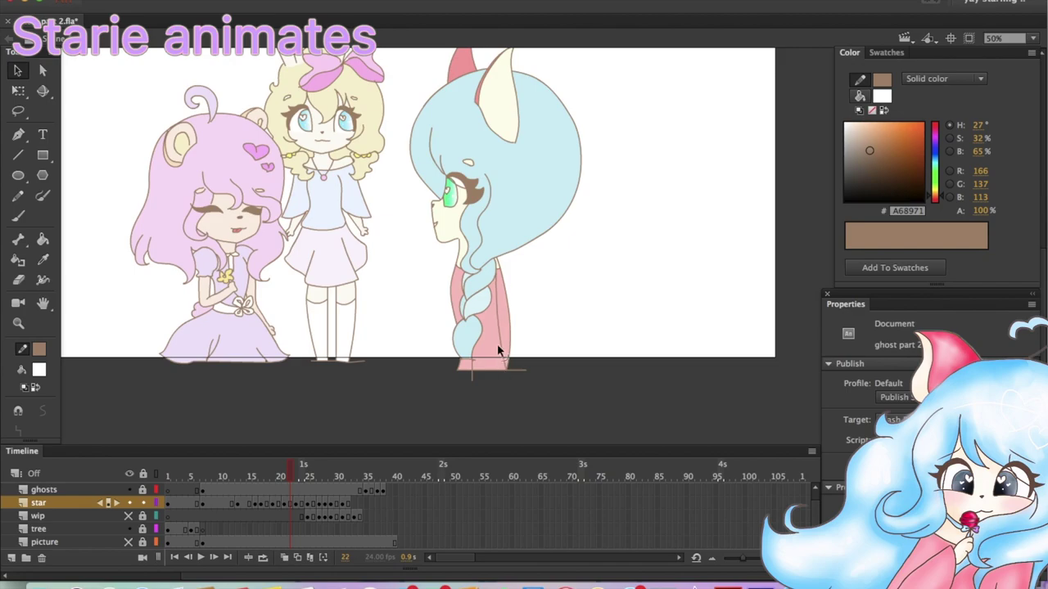
key(comma)
key(comma)
drag(276, 479, 317, 476)
key(b)
Draw the arm outline beneath the front braid and select the old body line running through it
click(996, 38)
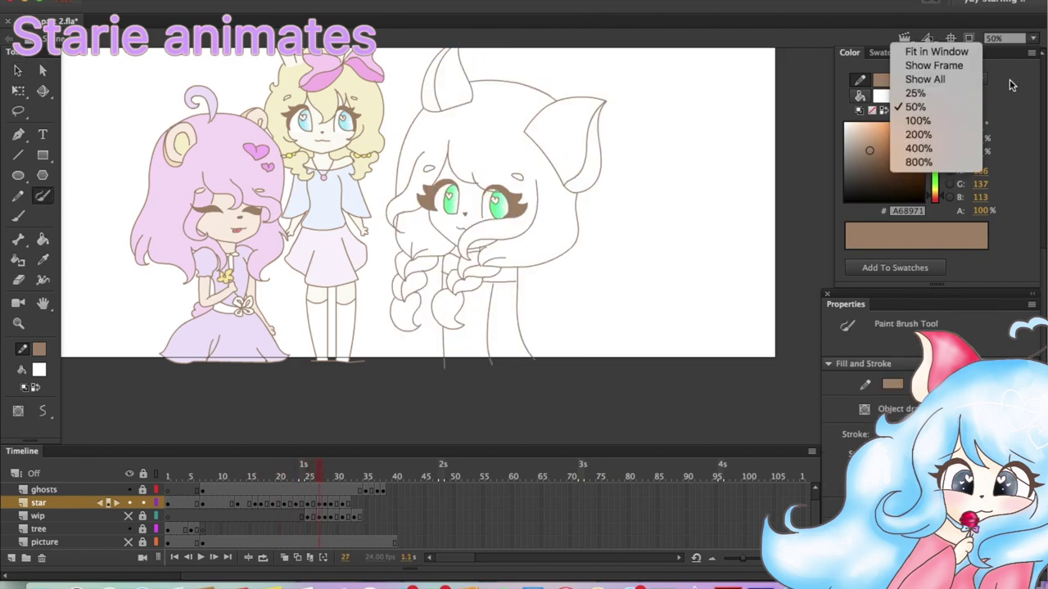
click(912, 117)
key(ctrl+z)
click(16, 72)
click(584, 227)
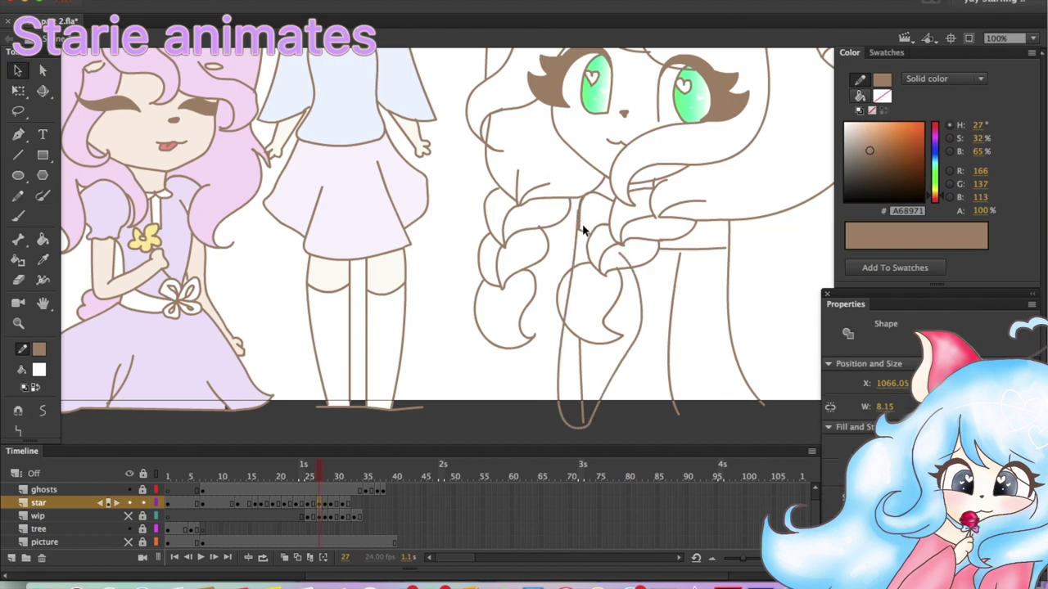
Draw the rounded shape behind the front braid and close the body's lower edge below the stage
click(499, 285)
key(b)
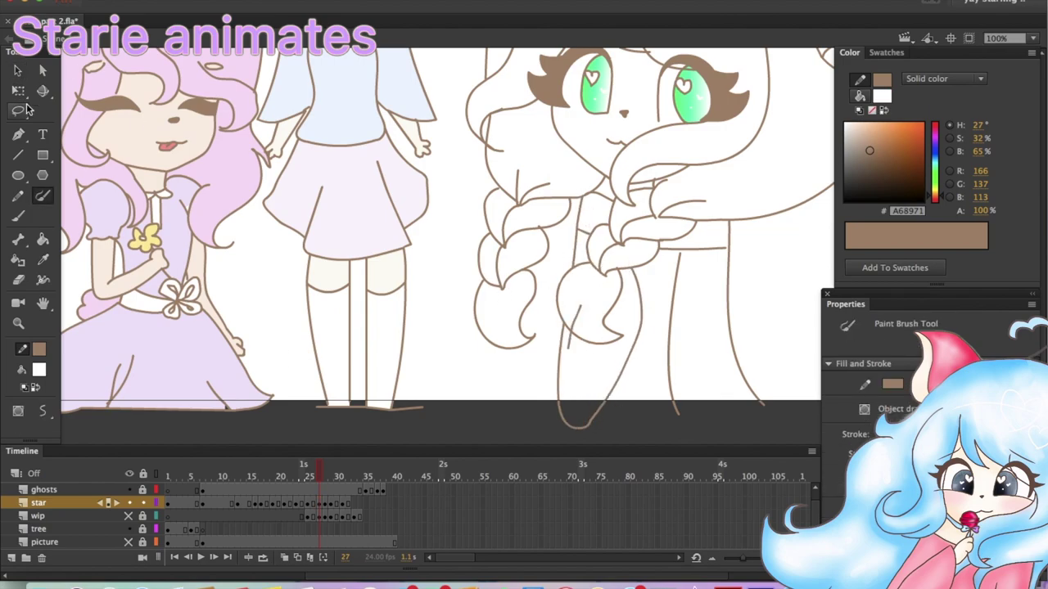
scroll(679, 328, right, 5)
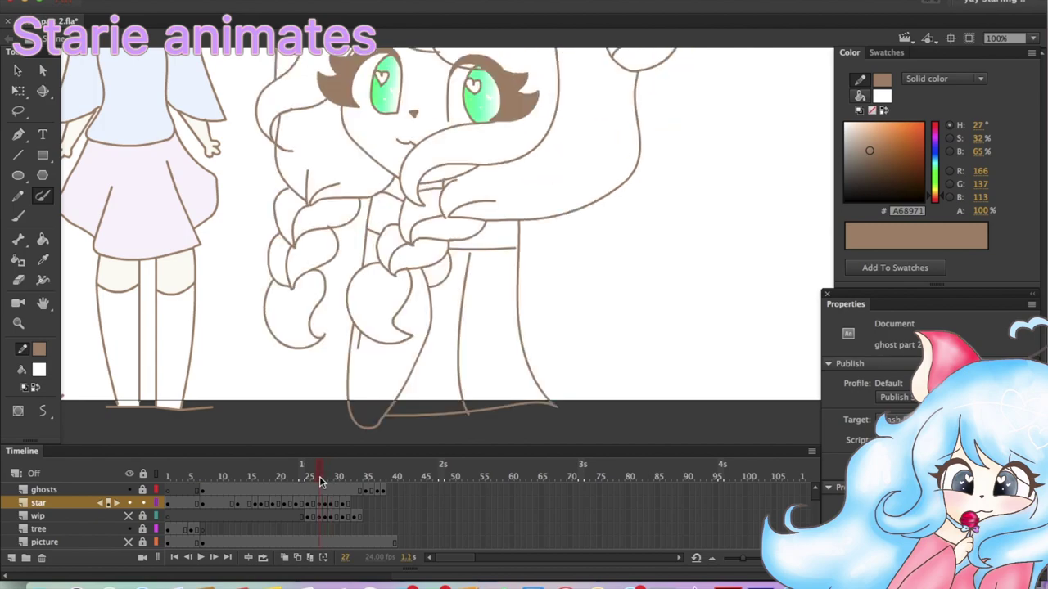
Fill the hair and front braid sections in frames 25 and 26 with light blue #CEECF4
key(ctrl+minus)
key(comma)
key(k)
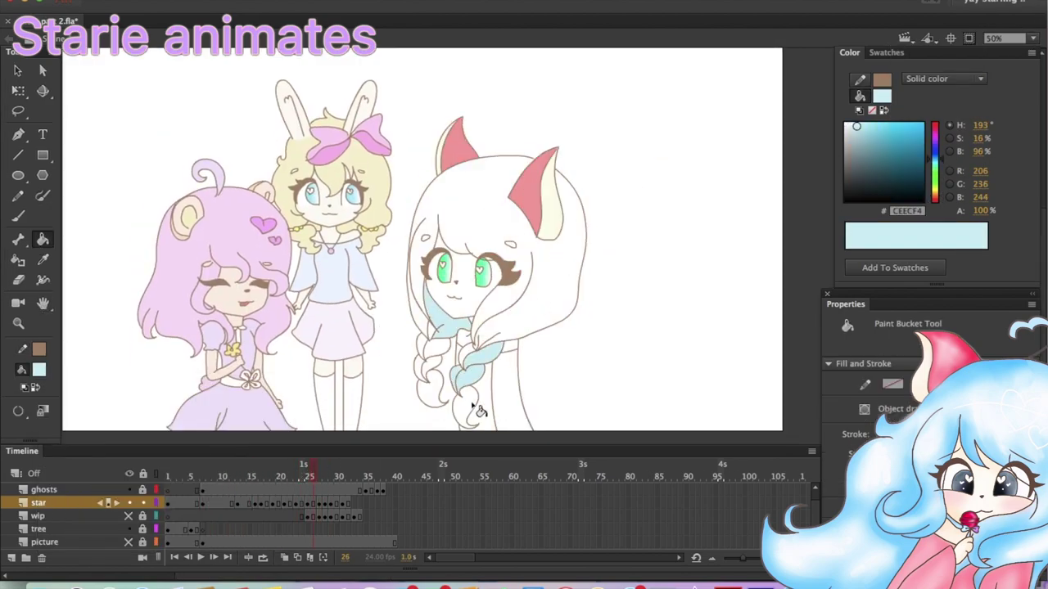
click(475, 415)
key(v)
key(comma)
key(period)
key(k)
click(479, 361)
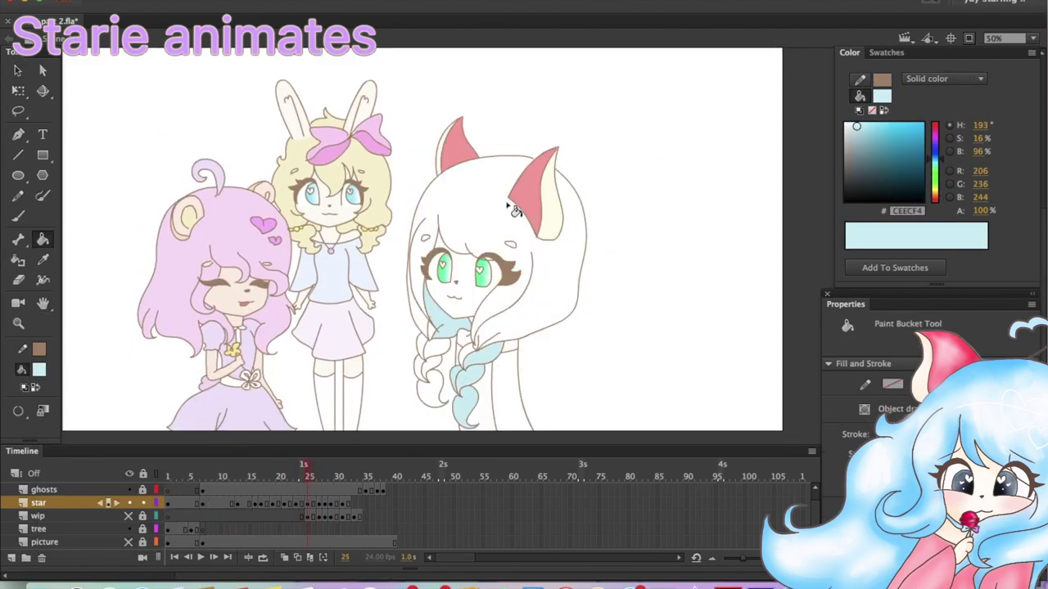
click(473, 221)
click(427, 378)
Fill frame 27's hair with light blue #CEECF4 and the alternate braid sections of frames 25 to 27 with paler blue #E0F3F9
key(v)
scroll(385, 162, up, 5)
scroll(385, 334, down, 3)
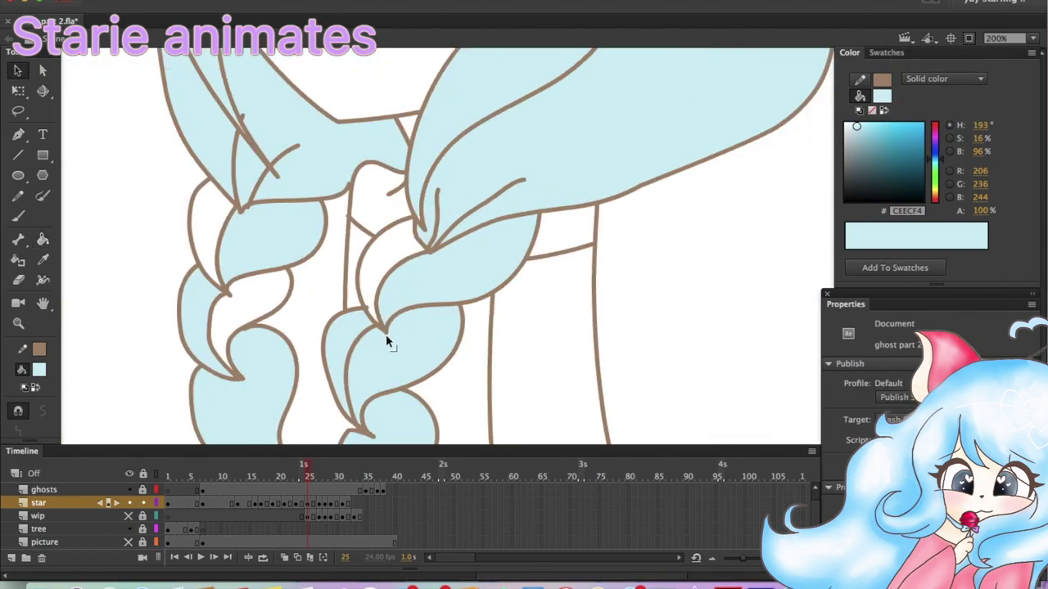
scroll(385, 246, up, 5)
scroll(634, 230, down, 5)
key(comma)
key(k)
click(380, 289)
click(434, 354)
click(491, 164)
key(comma)
click(39, 369)
click(426, 386)
key(comma)
key(comma)
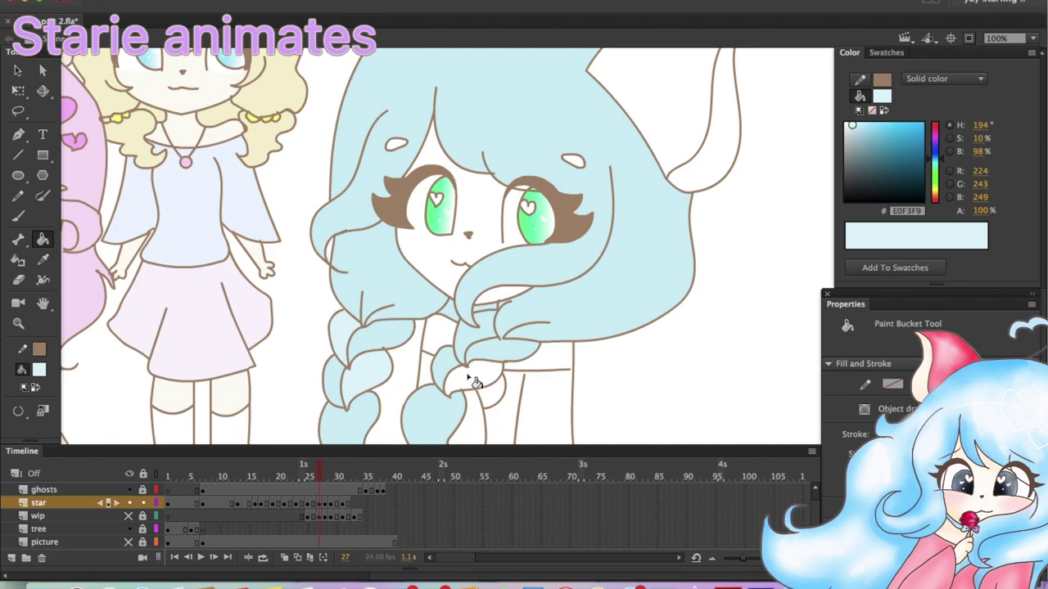
Fill frame 27's face, neck and outer ear parts with cream #FCFCEB, checking against the finished frame 24
key(period)
key(period)
key(period)
click(38, 369)
click(425, 270)
key(period)
key(period)
key(period)
key(ctrl+minus)
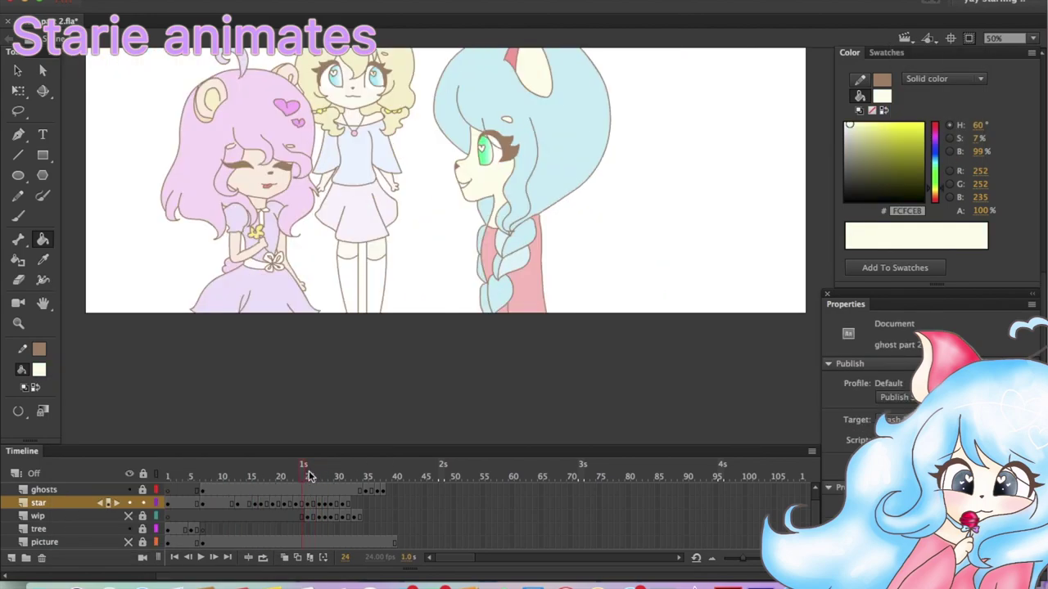
key(space)
key(k)
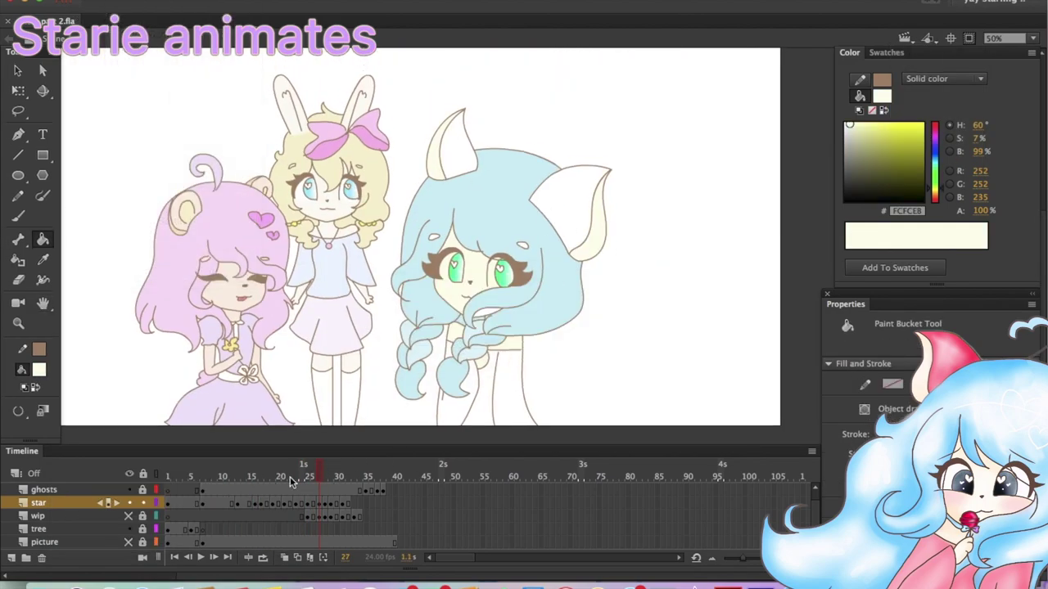
Fill the neck with cream #FCFCEB and the sweater with pink #F7C1C1 in frames 25 and 26
click(319, 477)
key(comma)
key(comma)
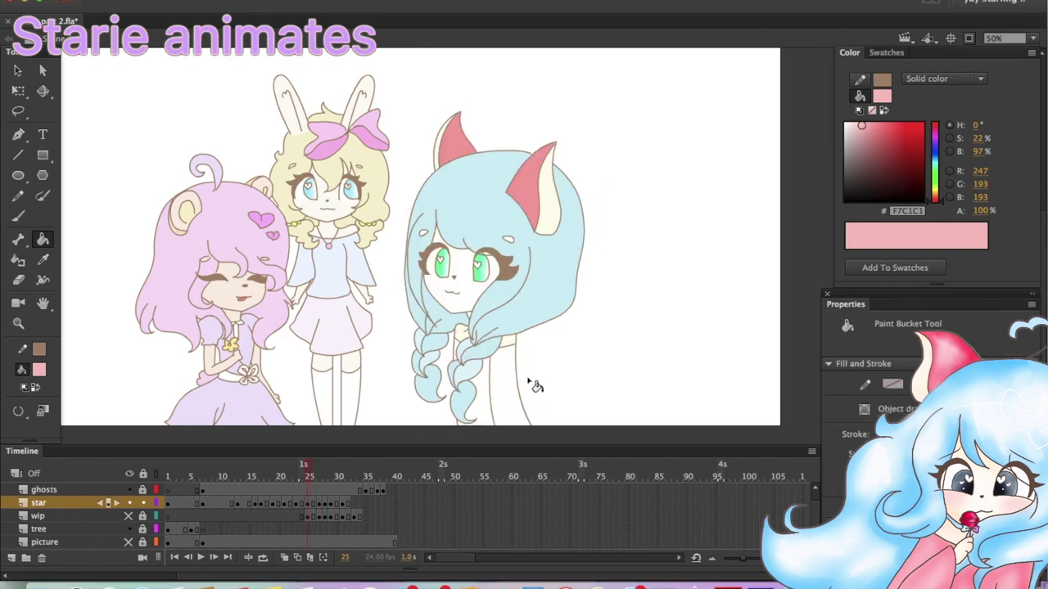
scroll(538, 386, down, 2)
click(511, 350)
click(38, 369)
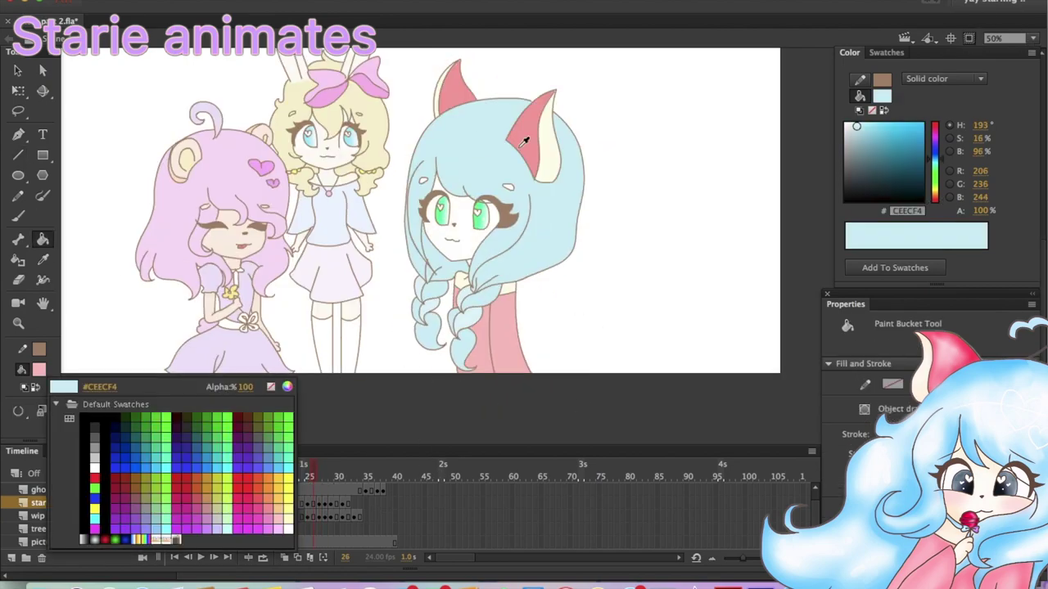
click(568, 163)
click(319, 477)
key(comma)
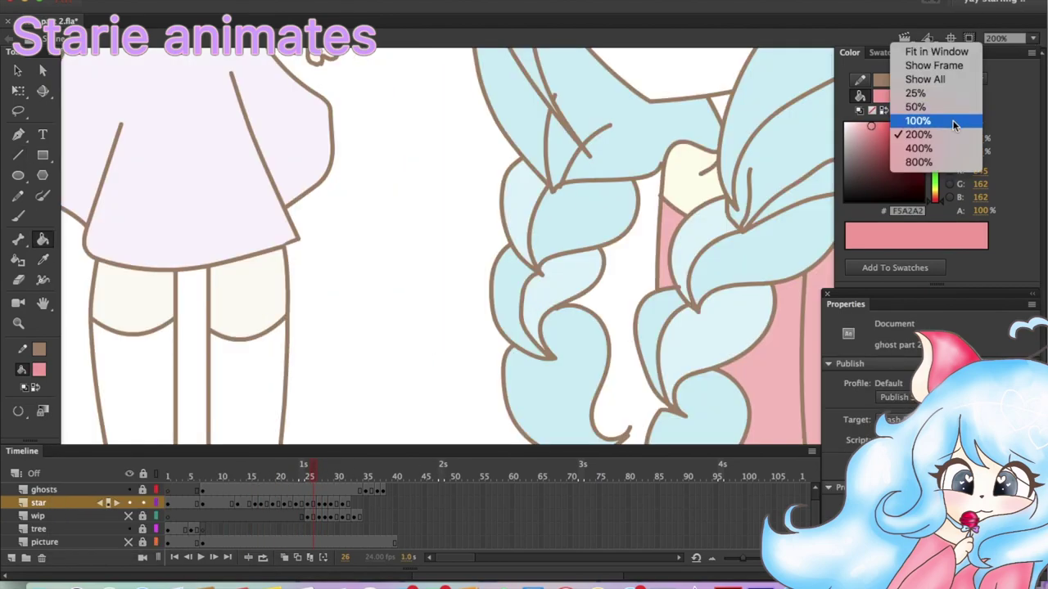
Fill frame 27's inner ears with darker pink #F5A2A2 and its sweater with light pink
key(ctrl+1)
key(b)
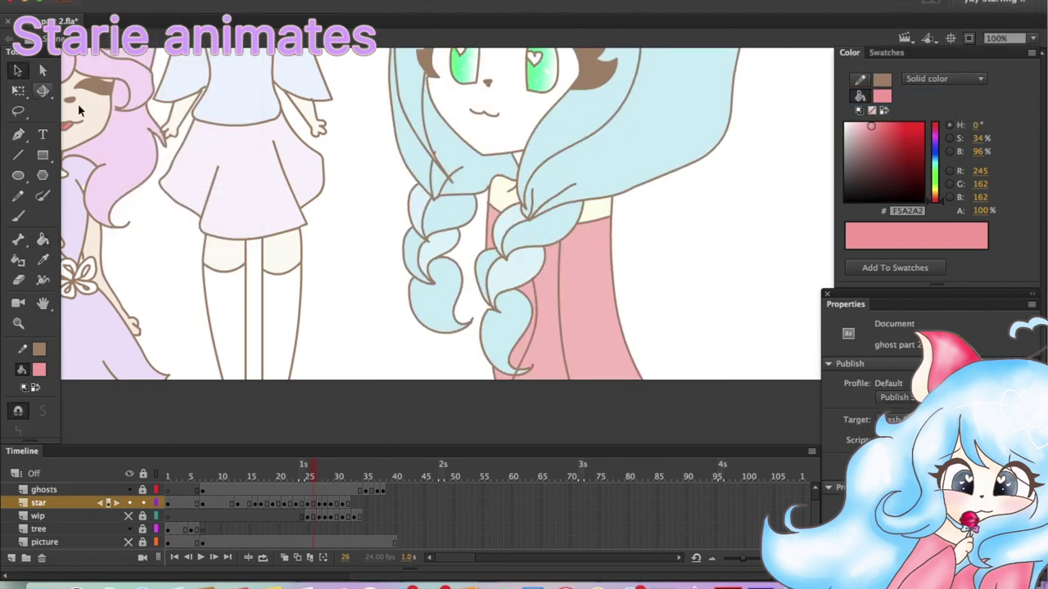
key(k)
click(308, 469)
key(period)
Paint the whites of the eyes in frame 27 with white #FFFFFF
key(ctrl+equal)
key(b)
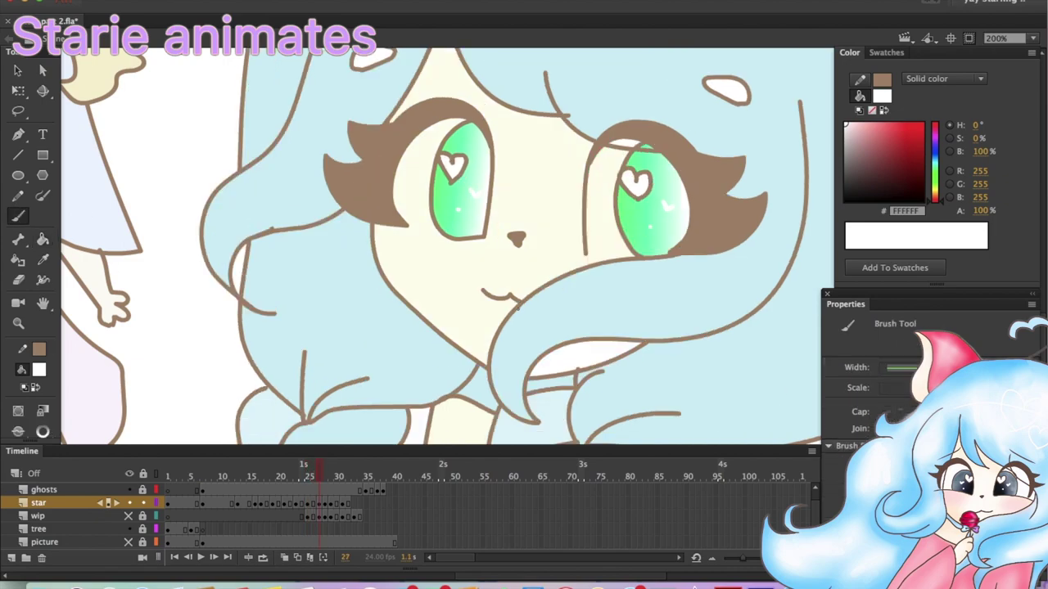
key(h)
click(1007, 38)
click(871, 107)
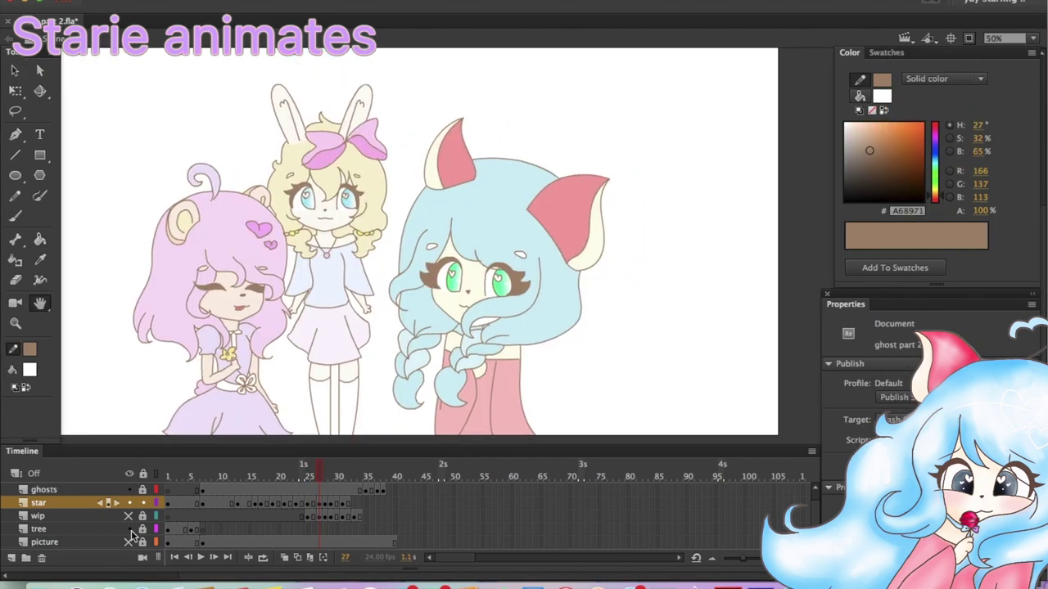
Show the background picture layer and colour frame 26's face and eyebrows cream #FCFCEB and its eye whites white
click(38, 370)
key(k)
key(comma)
click(38, 370)
click(46, 437)
key(ctrl+equal)
key(ctrl+equal)
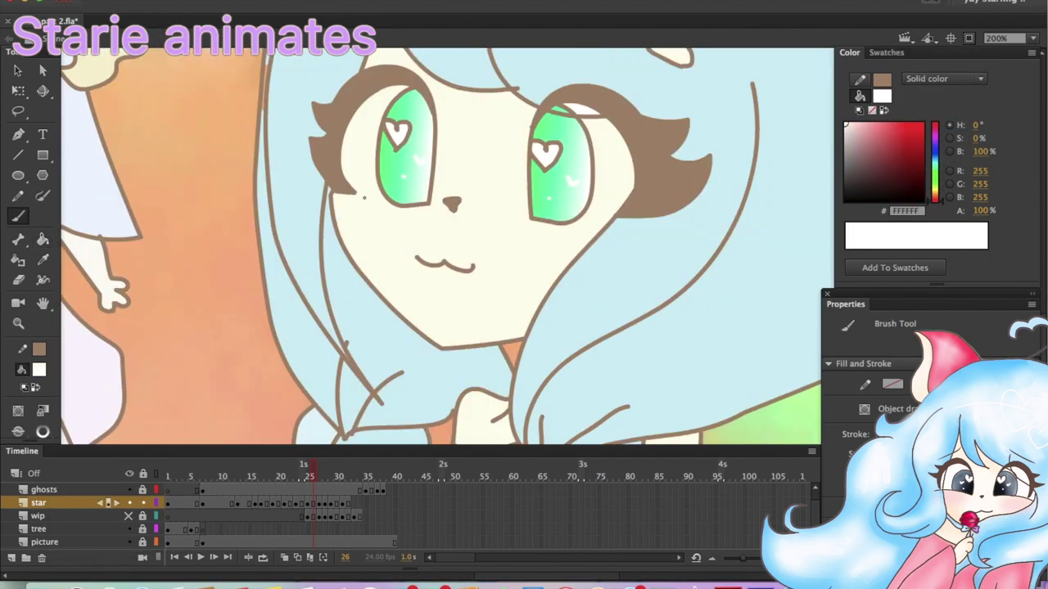
click(1007, 38)
click(908, 106)
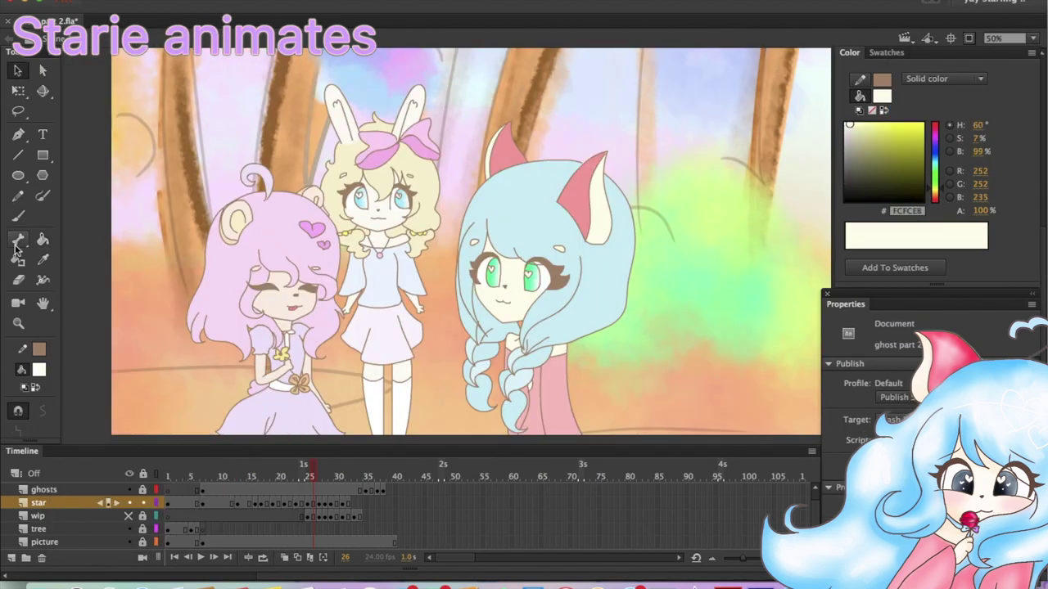
Step back through the earlier frames and check the coloured head turn against the background up to frame 27
key(comma)
key(comma)
key(comma)
key(comma)
key(comma)
key(comma)
key(comma)
key(comma)
key(comma)
key(comma)
key(comma)
key(comma)
key(comma)
key(comma)
click(208, 557)
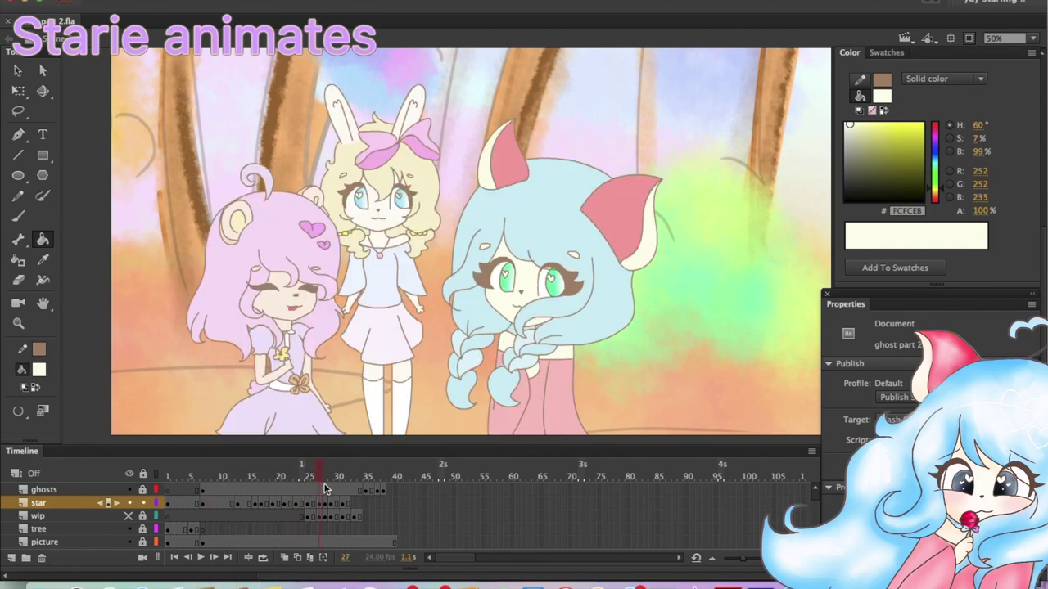
In frame 28, move the right-hand eye's iris, heart highlight and white sparkles toward the outer lashes
click(328, 495)
key(ctrl+equal)
key(ctrl+equal)
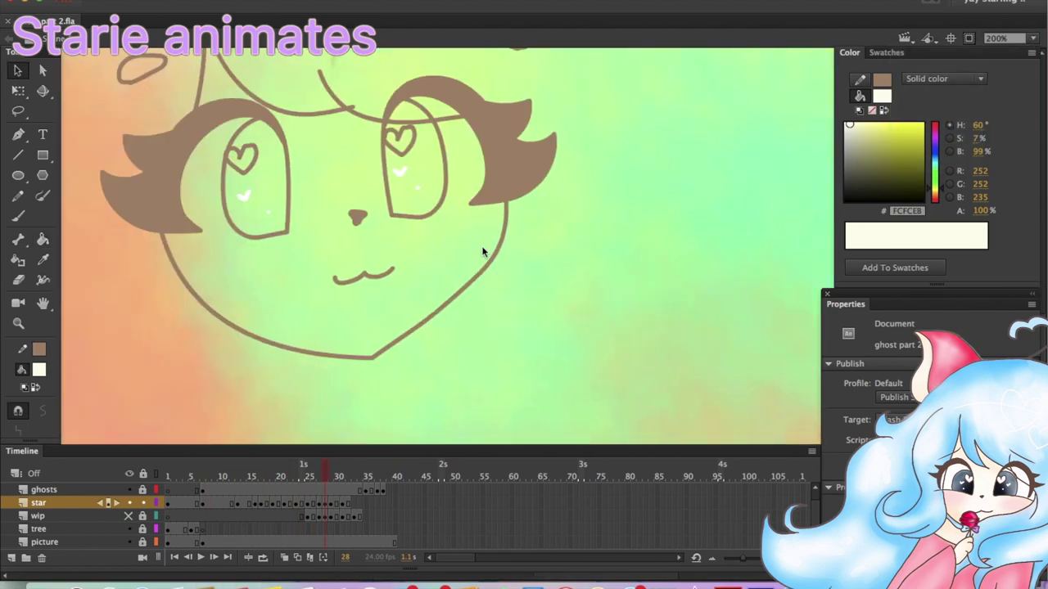
key(y)
key(ctrl+z)
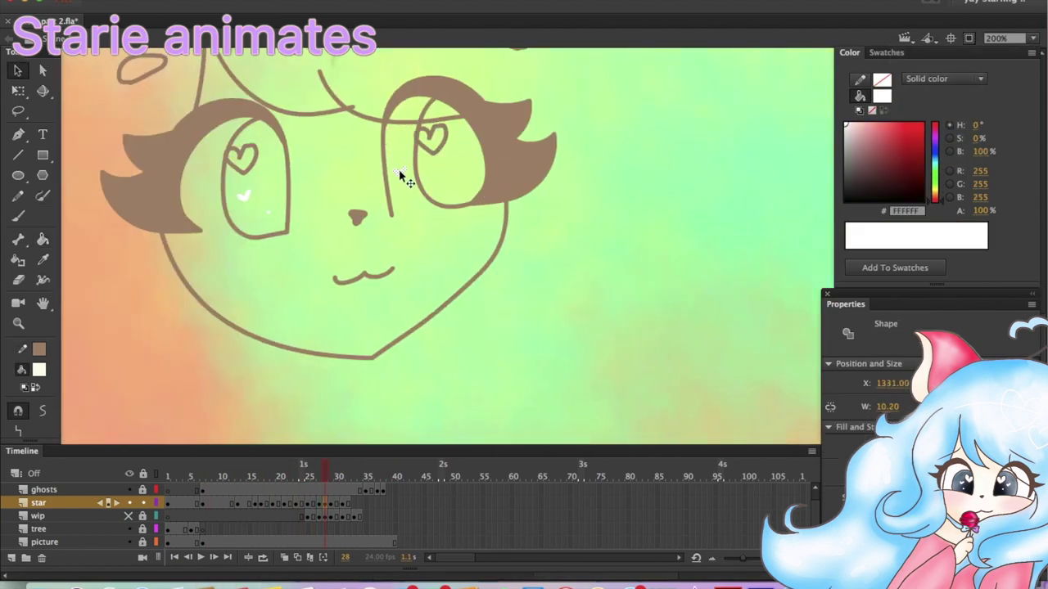
key(b)
scroll(409, 245, left, 5)
key(k)
scroll(468, 208, right, 3)
click(38, 369)
click(373, 227)
Play the animation from the start to review the head turn's motion
click(997, 38)
click(900, 107)
click(310, 474)
key(Return)
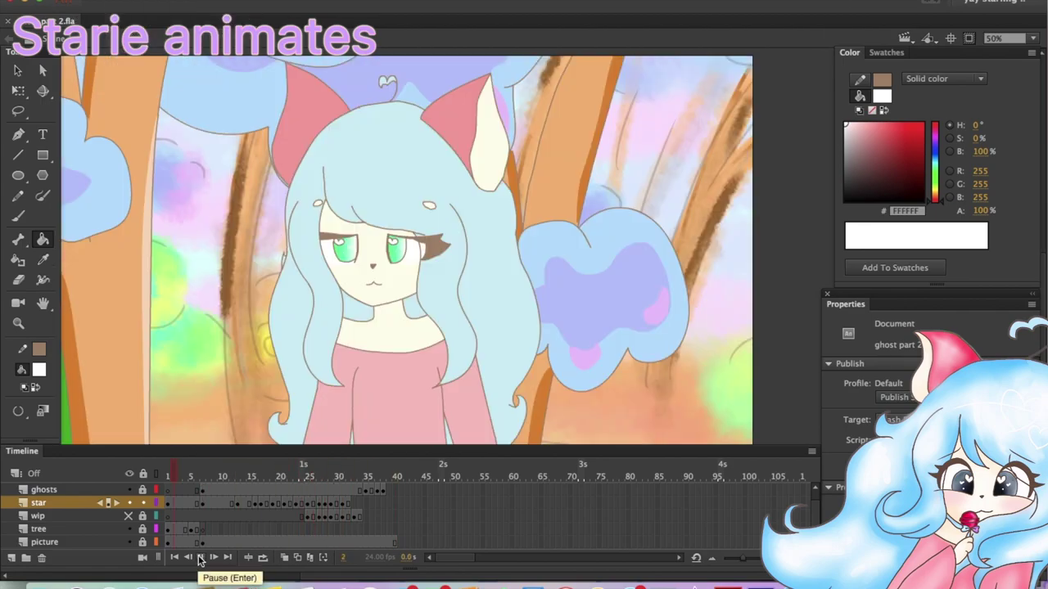
click(201, 557)
Draw the hair strand sweeping across the lower face in frame 28
click(326, 478)
key(ctrl+1)
key(b)
mouse_move(326, 473)
mouse_down()
mouse_move(280, 473)
mouse_move(326, 478)
mouse_up()
click(328, 477)
drag(401, 309, 397, 327)
key(v)
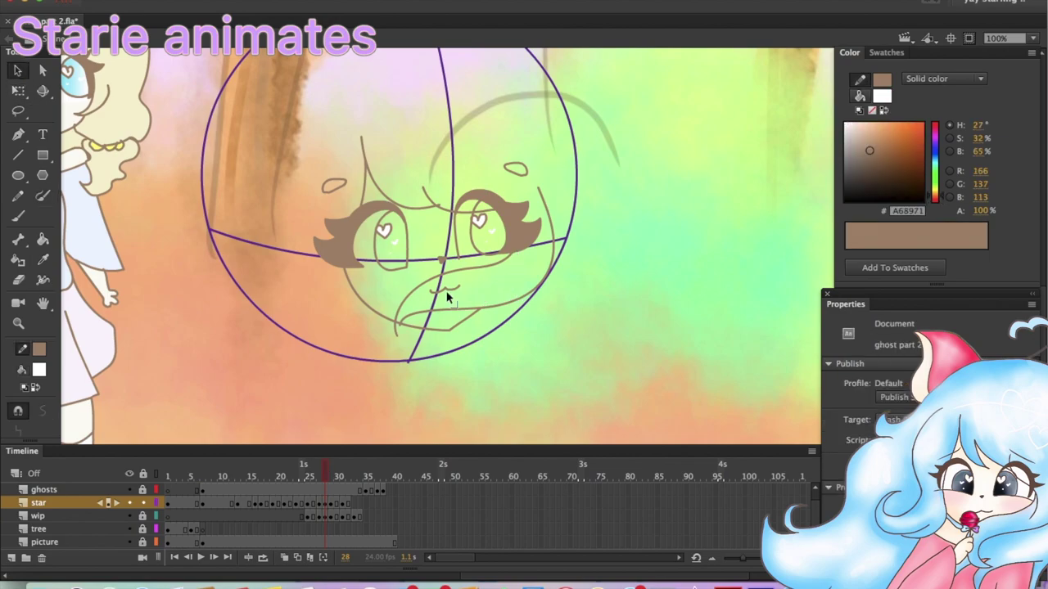
Draw the curved side lock beside the left-hand eye in frame 28, using onion skinning of frame 27 as reference
key(b)
click(284, 557)
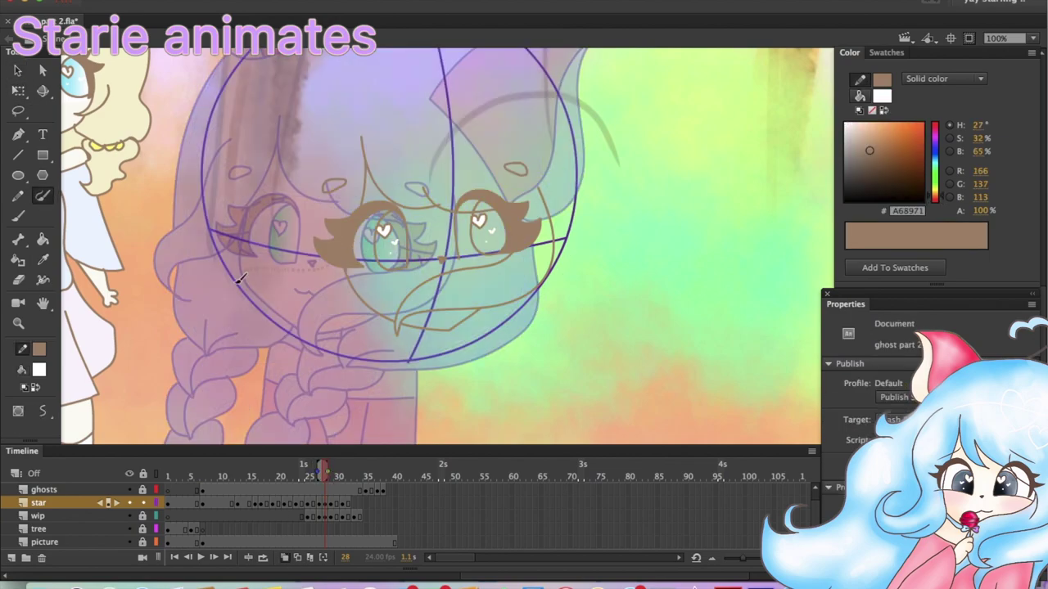
key(alt+shift+o)
key(v)
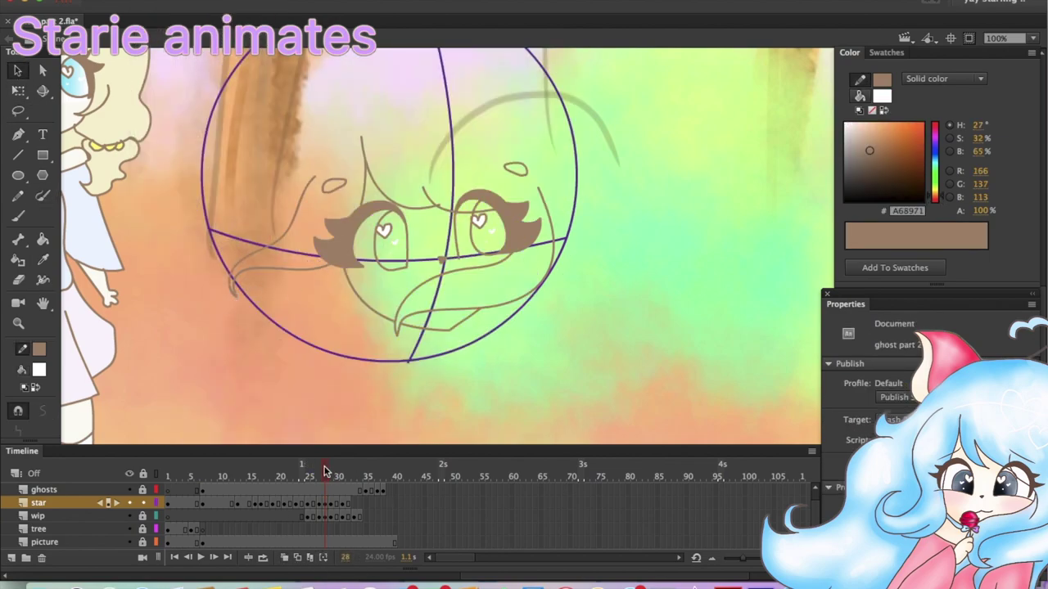
scroll(243, 254, down, 3)
key(b)
drag(290, 140, 234, 229)
key(v)
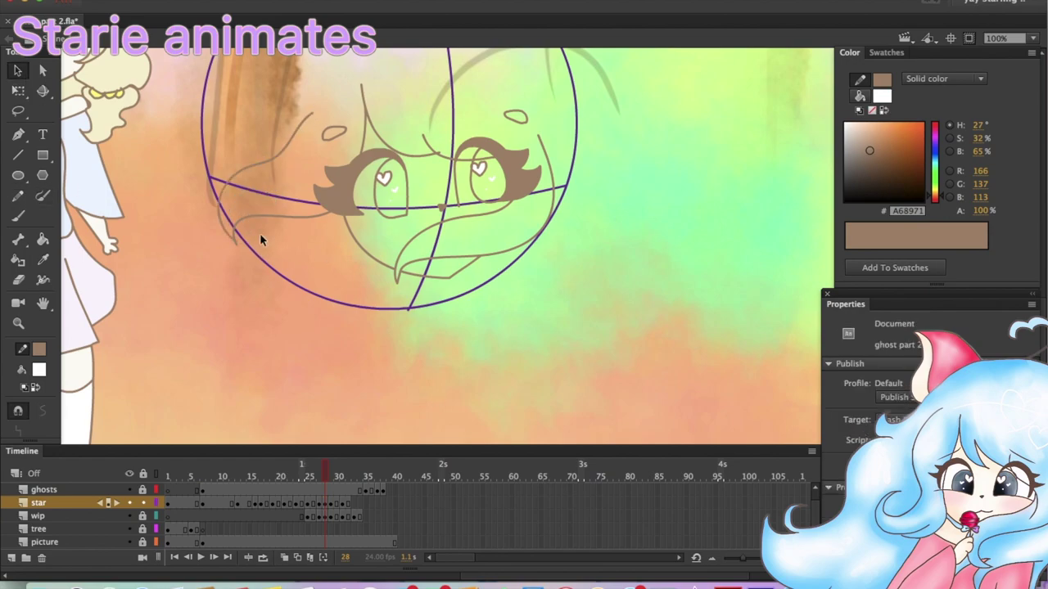
Compare with frame 27, then draw frame 28's left-hand head outline and the hair's lower edge down to the braid's root
click(319, 477)
scroll(319, 477, down, 3)
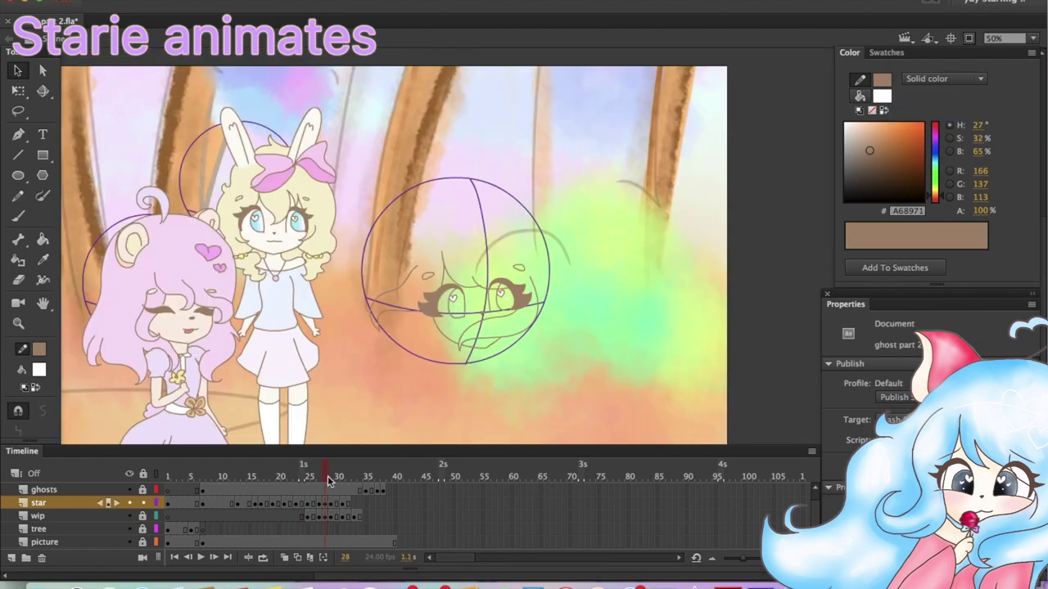
key(l)
drag(577, 245, 573, 254)
key(period)
key(b)
scroll(514, 292, up, 3)
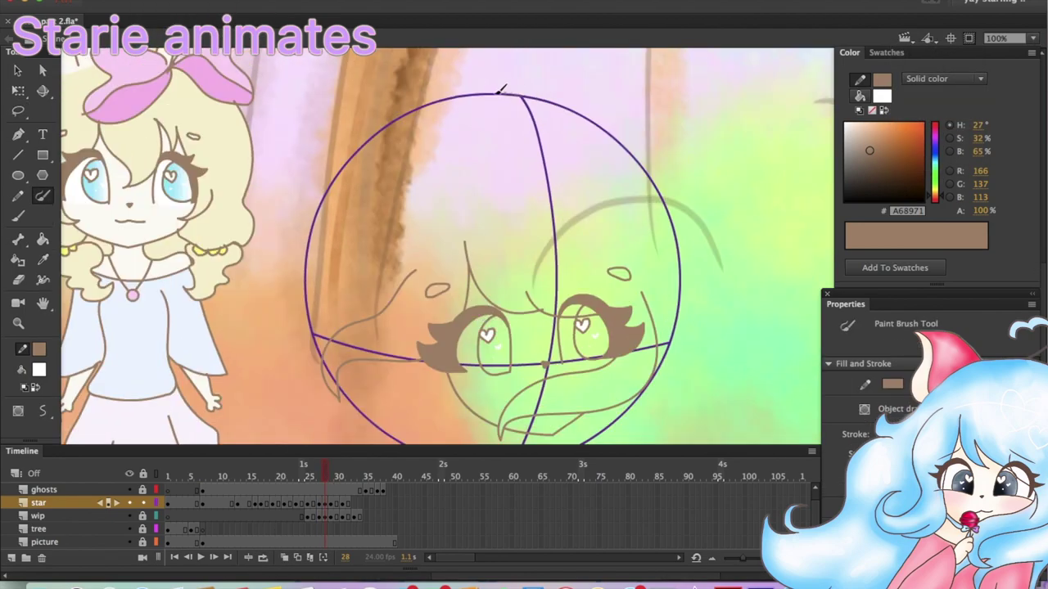
key(comma)
scroll(374, 428, down, 3)
key(period)
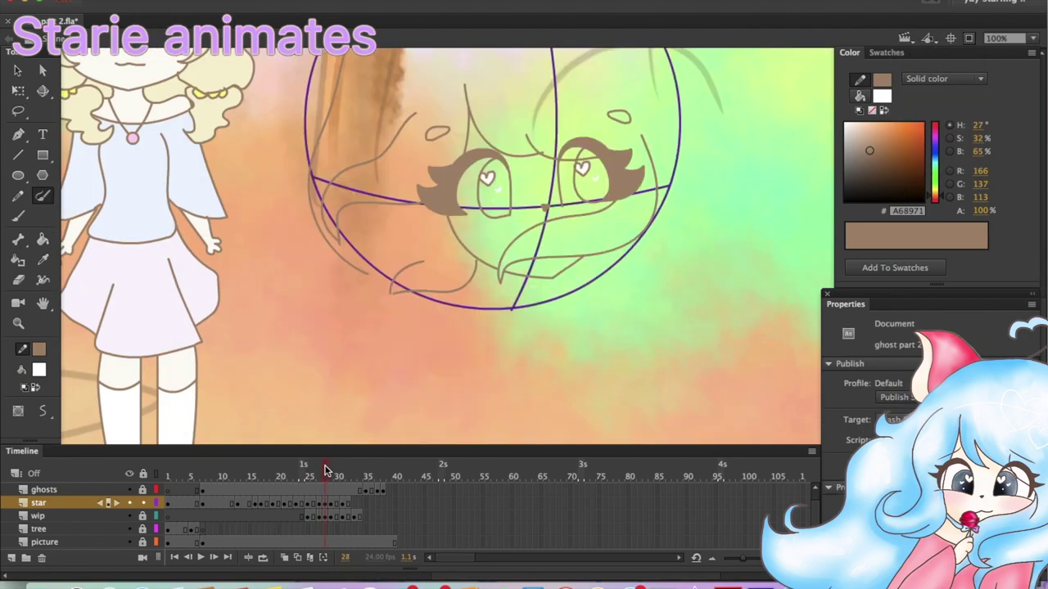
key(v)
click(320, 464)
key(period)
scroll(388, 310, down, 2)
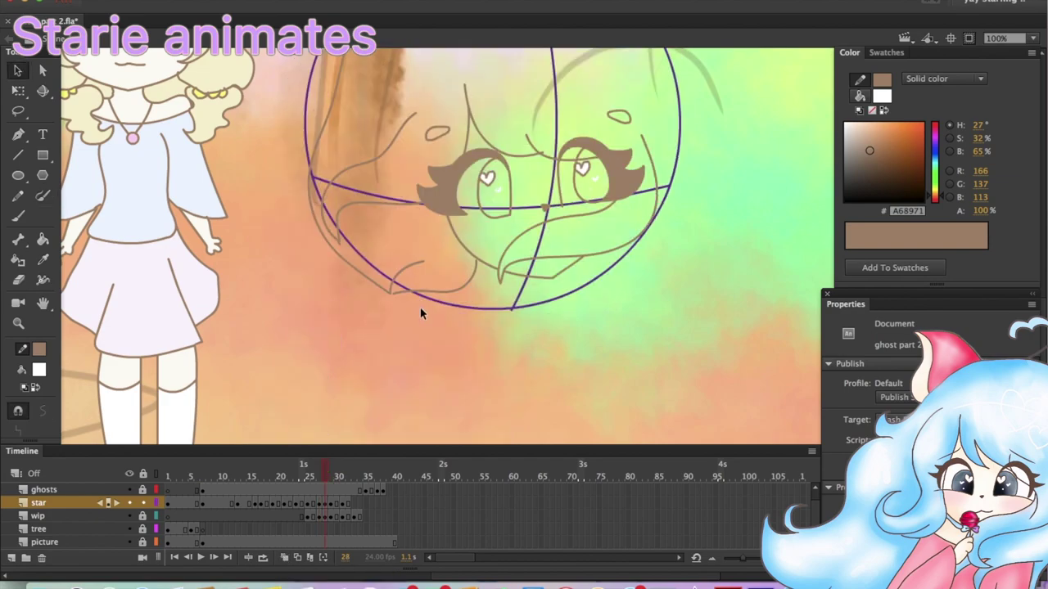
Draw the left-hand braid with its curled tail below frame 28's hair, using onion skinning of frame 27 as a guide
click(43, 199)
key(comma)
key(period)
drag(352, 312, 387, 250)
key(v)
key(alt+shift+o)
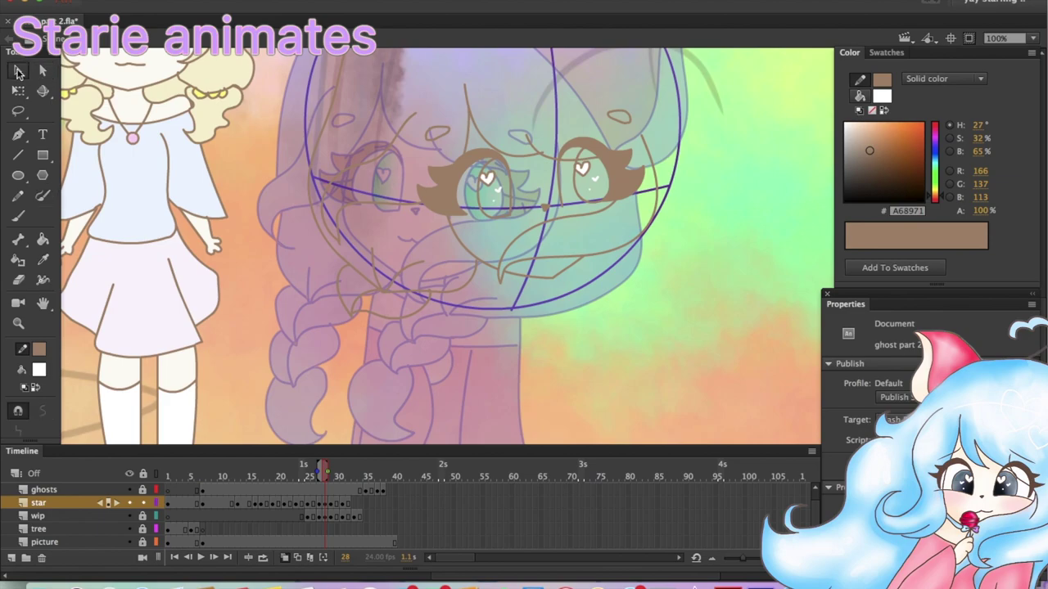
key(b)
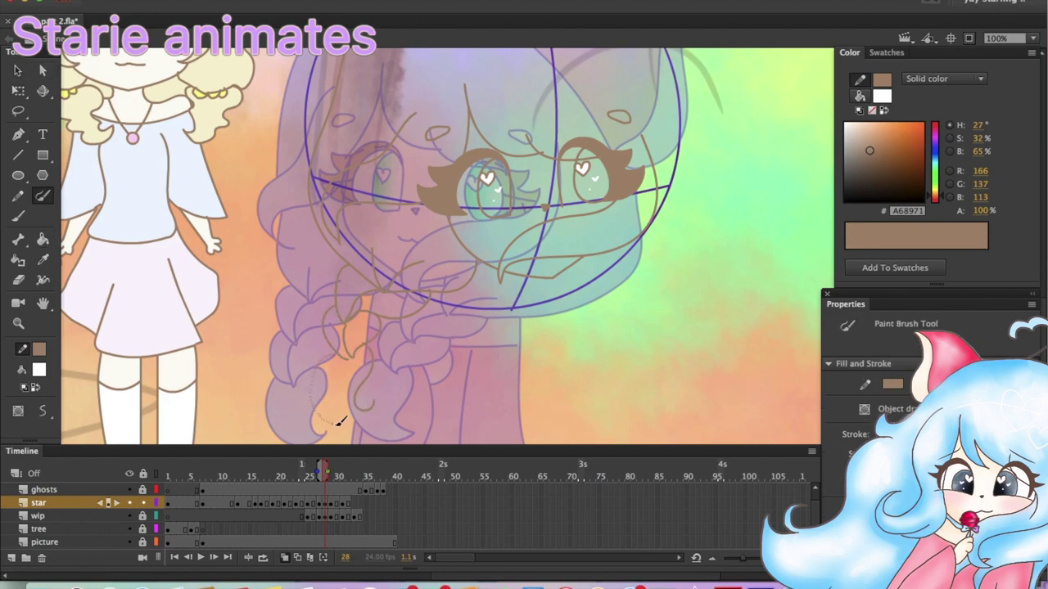
key(v)
key(alt+shift+o)
Check the braid against the neighbouring frames, then lasso its lower sections and shift them slightly left
drag(320, 476, 330, 477)
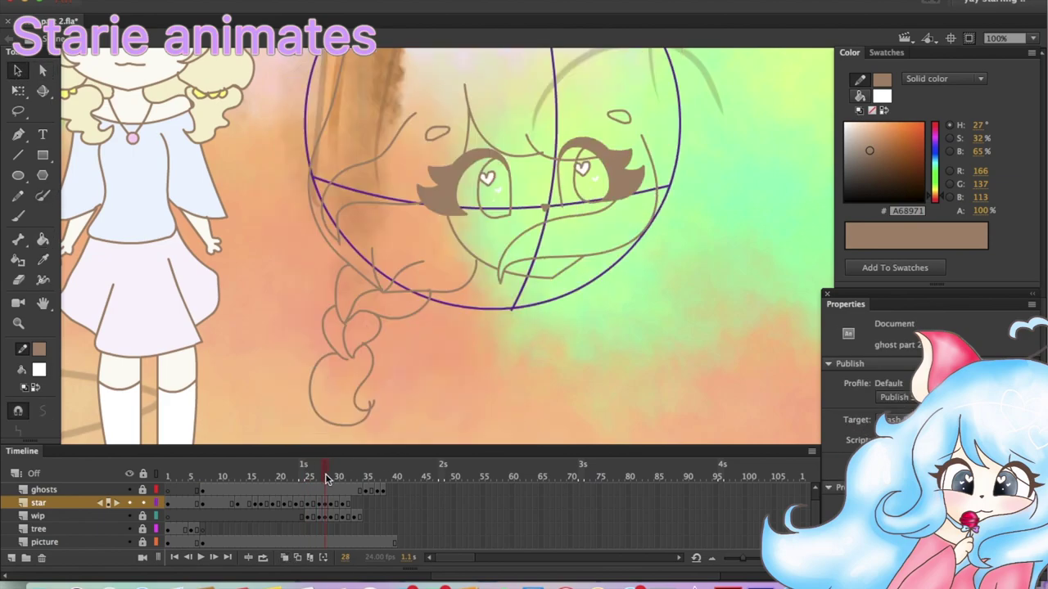
key(b)
scroll(316, 186, up, 2)
key(v)
scroll(463, 339, down, 4)
key(l)
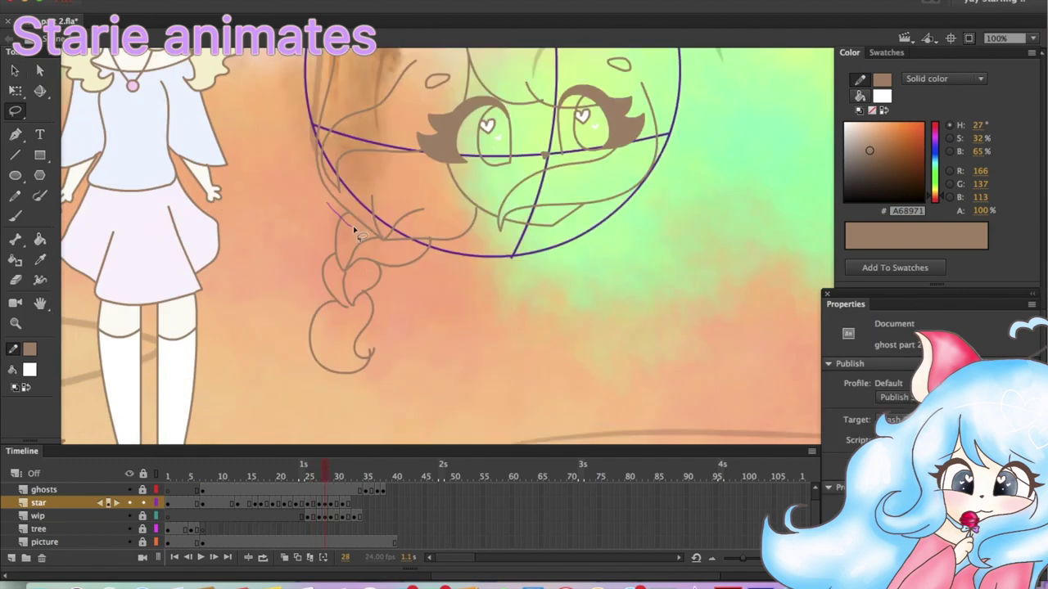
drag(353, 232, 352, 234)
key(shift+Left)
key(shift+Left)
key(v)
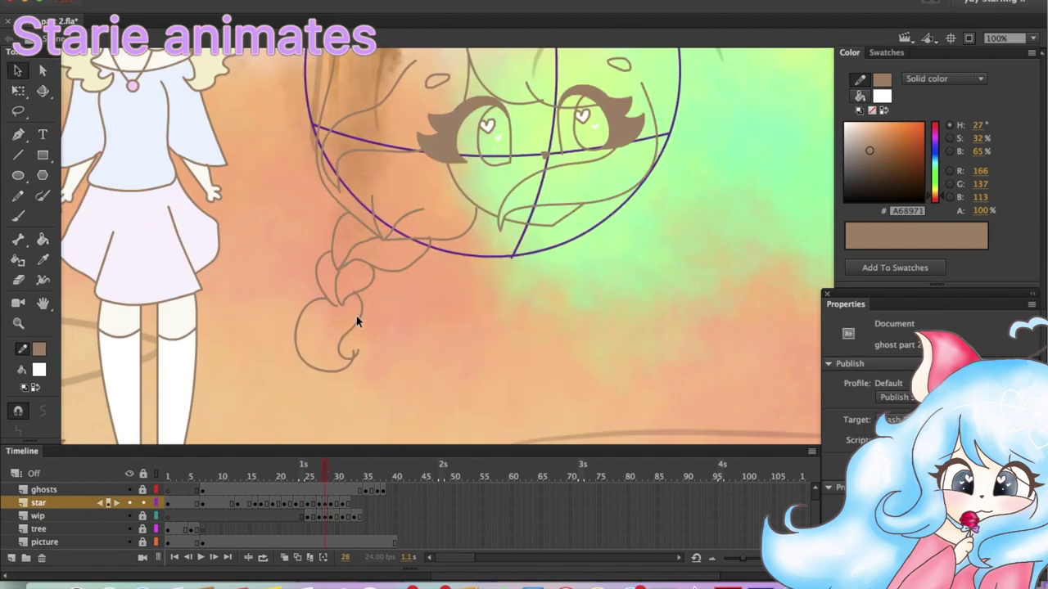
Hide the background picture layer and draw the top and right-hand side of frame 28's head outline along the guide circle
key(b)
scroll(356, 321, up, 3)
click(1033, 38)
click(917, 108)
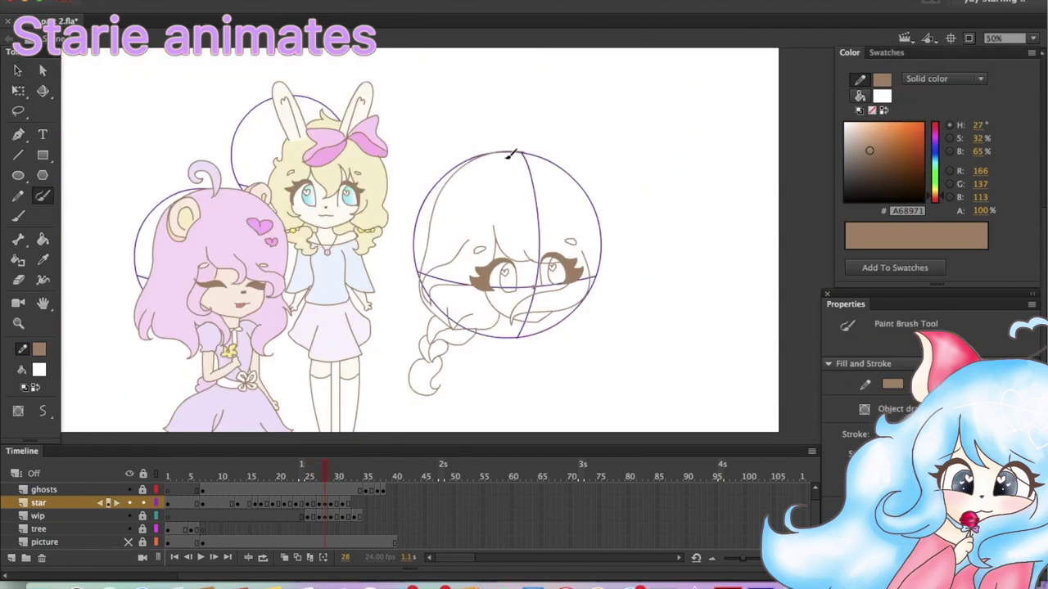
click(284, 558)
click(284, 558)
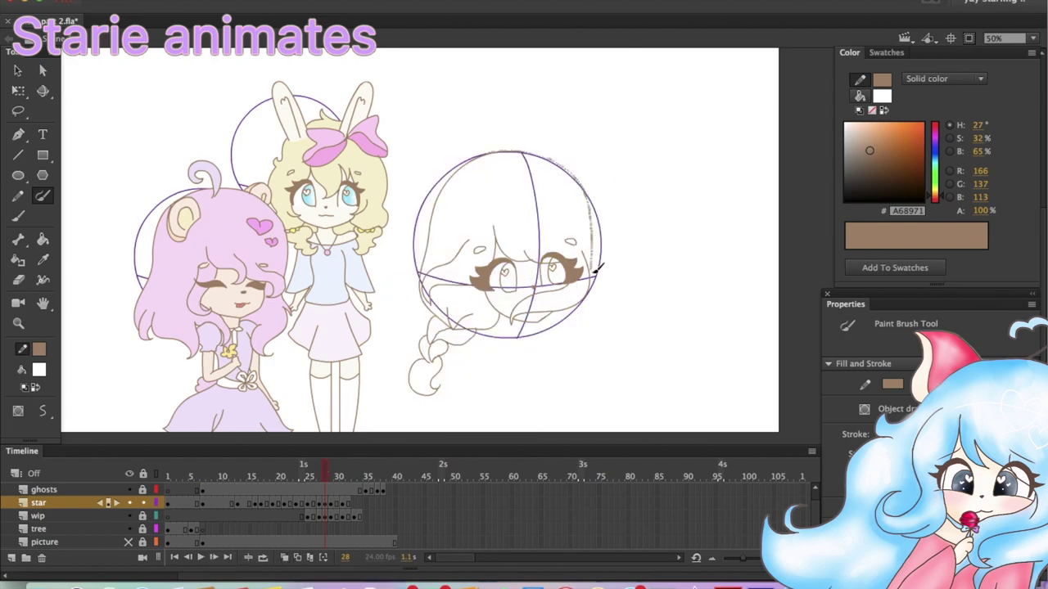
Draw frame 28's right-hand braid with its curled tail below the hair, using onion skinning of frame 27 as a guide
click(1033, 38)
click(917, 121)
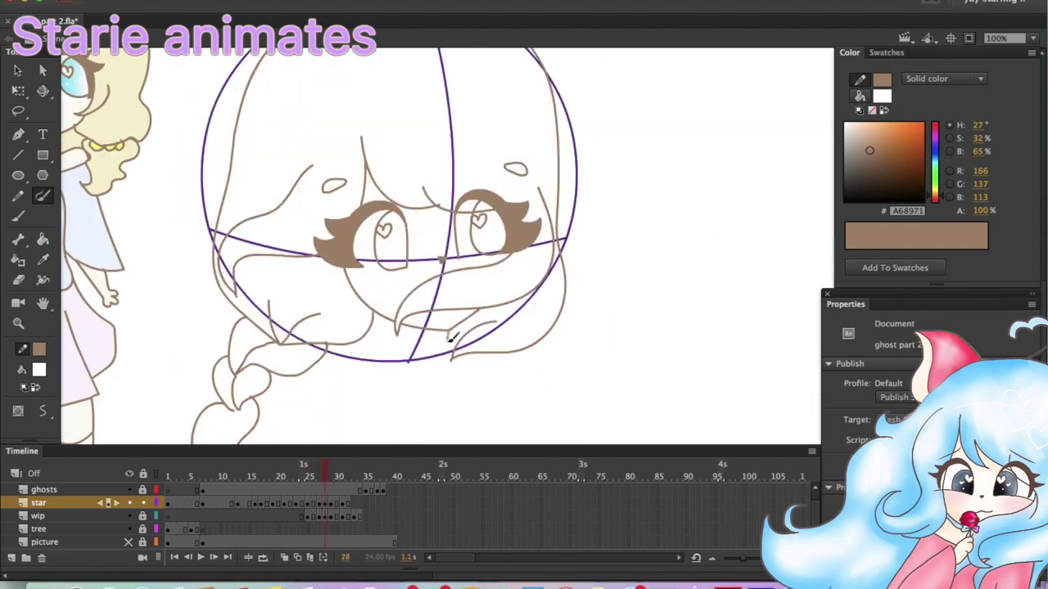
scroll(451, 333, down, 3)
key(alt+shift+o)
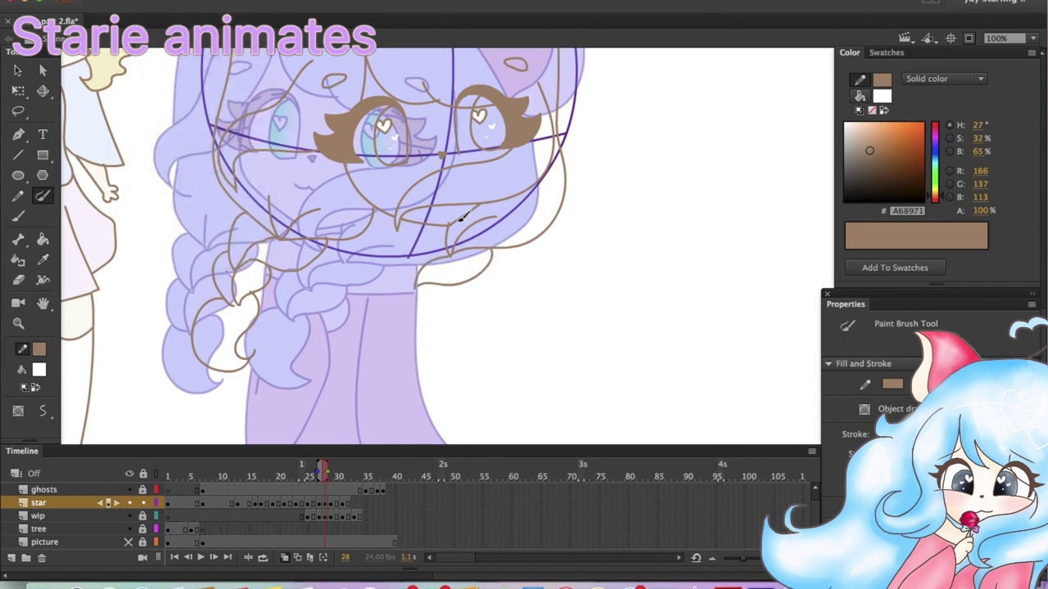
drag(395, 321, 426, 283)
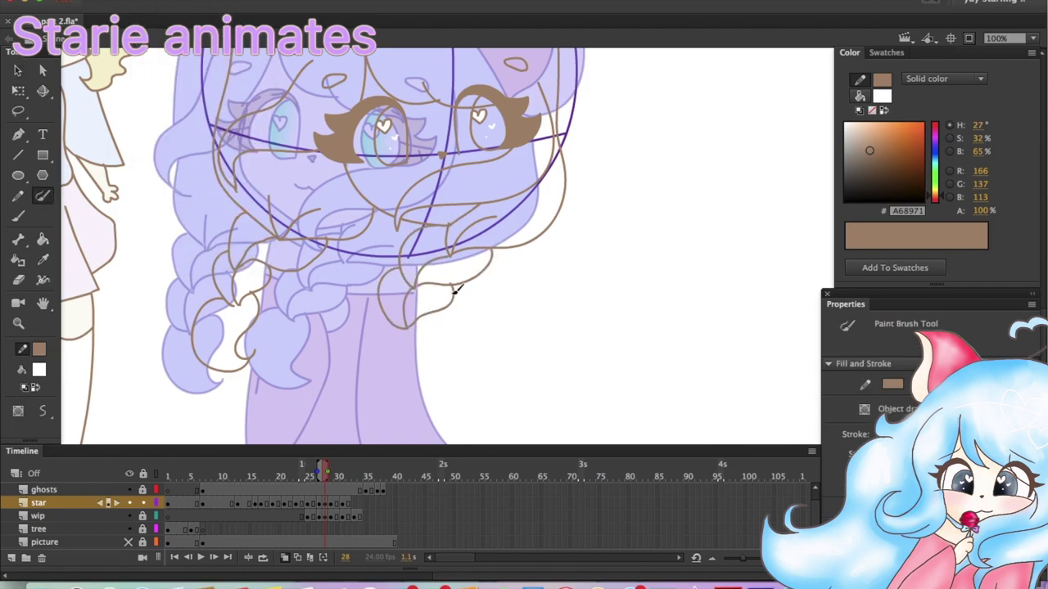
key(alt+shift+o)
key(v)
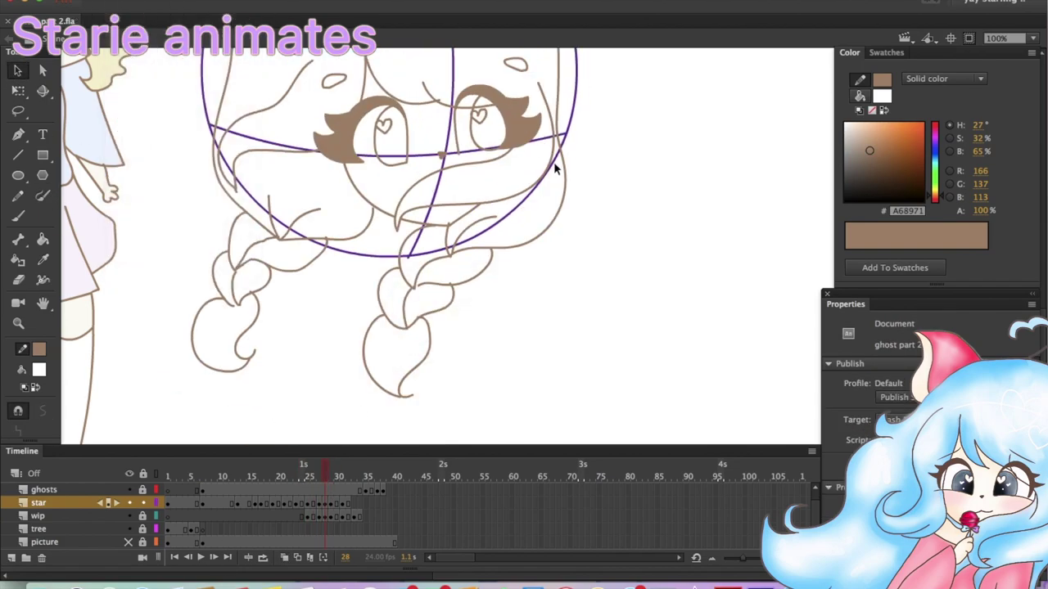
Hide the wip guide layer and smooth the top and left-hand curves of frame 28's head outline
scroll(557, 164, up, 8)
click(129, 517)
scroll(502, 232, down, 3)
drag(239, 184, 225, 231)
drag(305, 115, 312, 107)
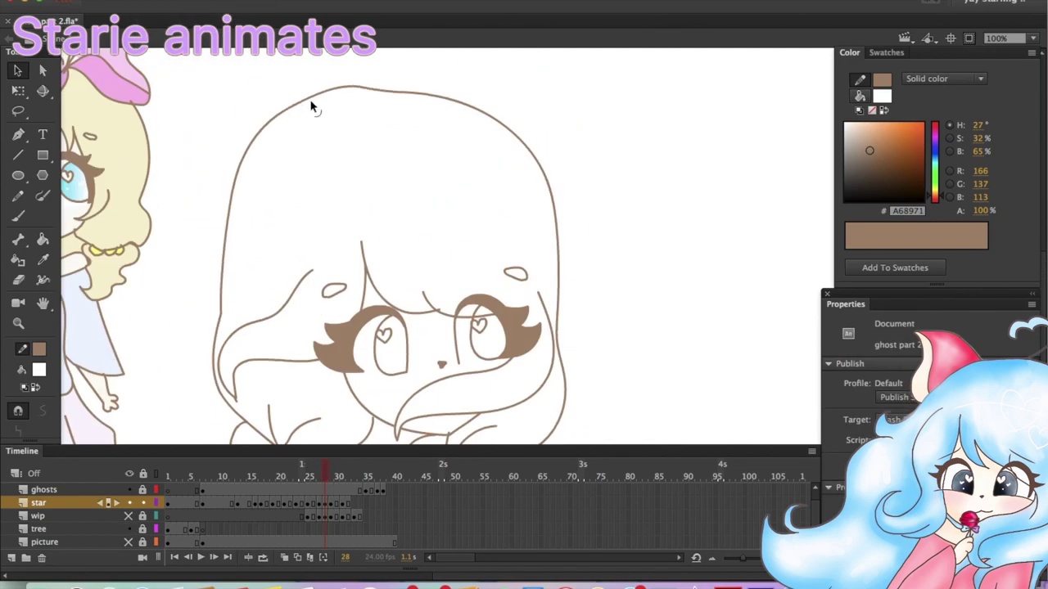
key(period)
key(comma)
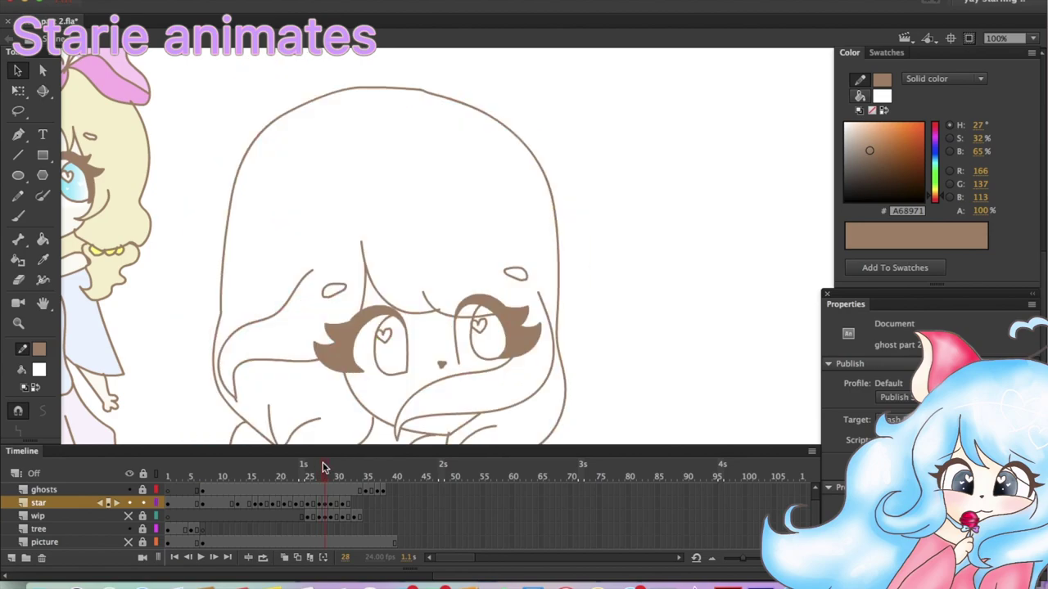
Compare with frame 27, then redraw the left-hand side of frame 28's head outline wider along the guide circle
click(285, 557)
key(b)
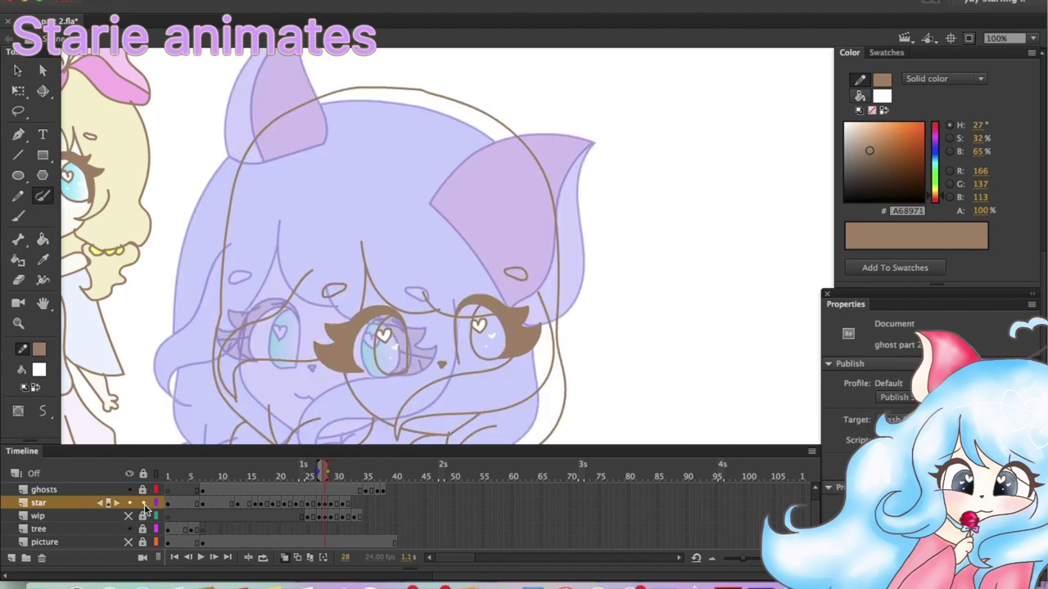
key(v)
scroll(290, 159, down, 3)
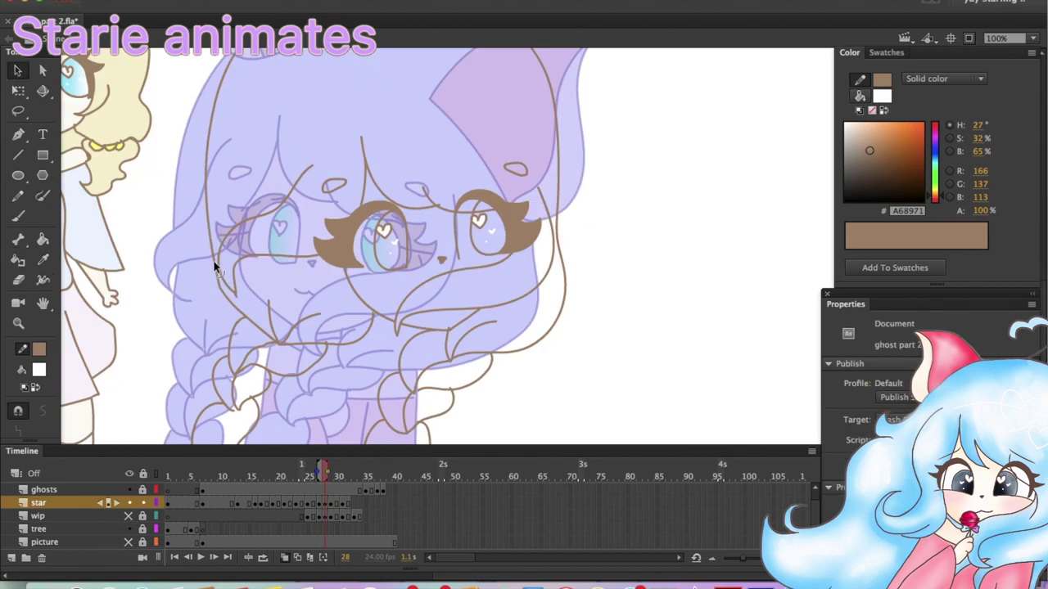
click(284, 559)
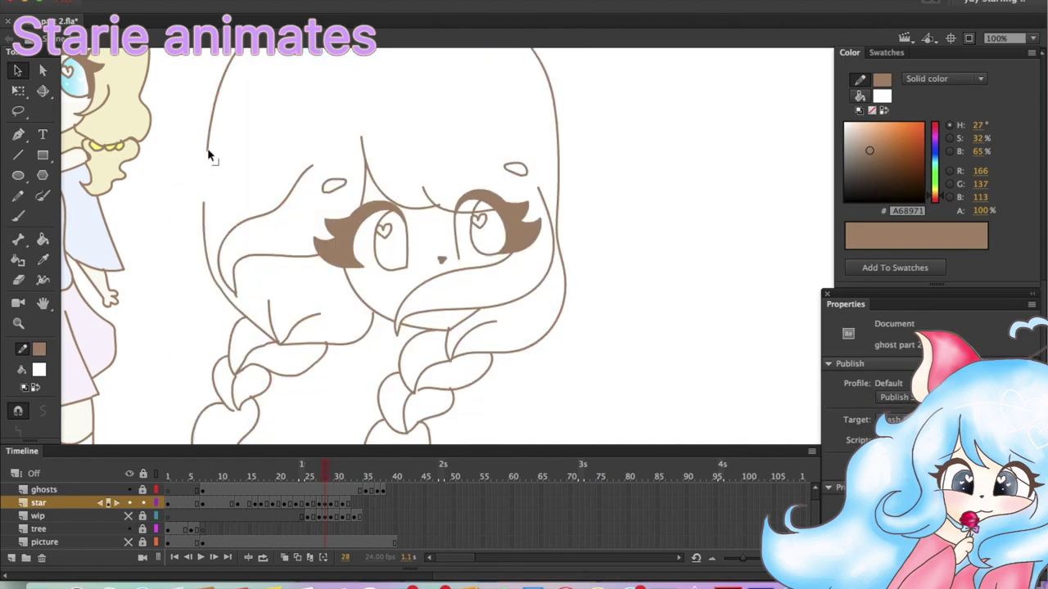
scroll(199, 133, up, 3)
key(b)
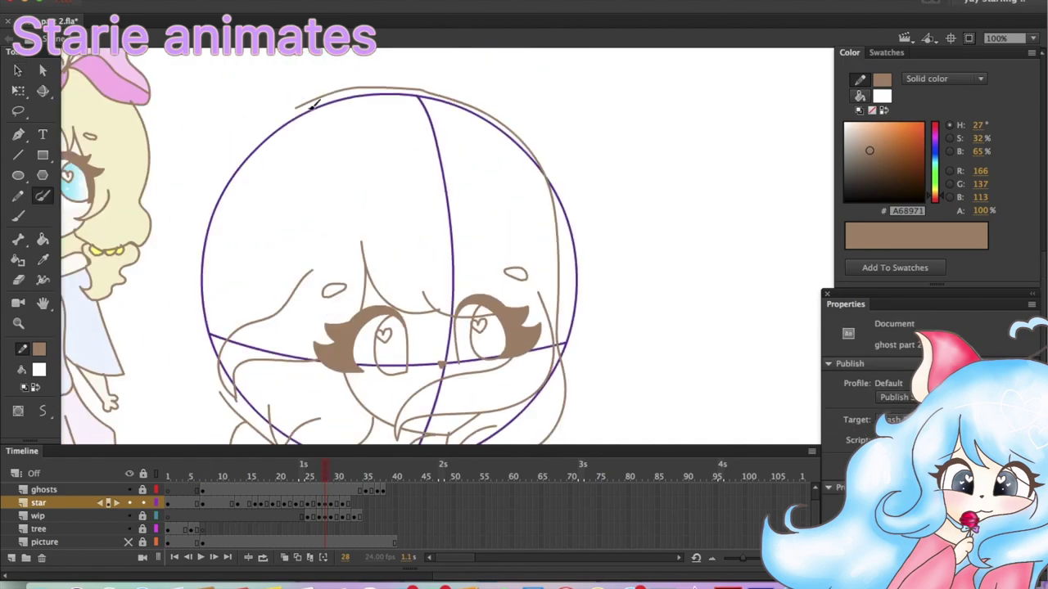
click(128, 515)
key(b)
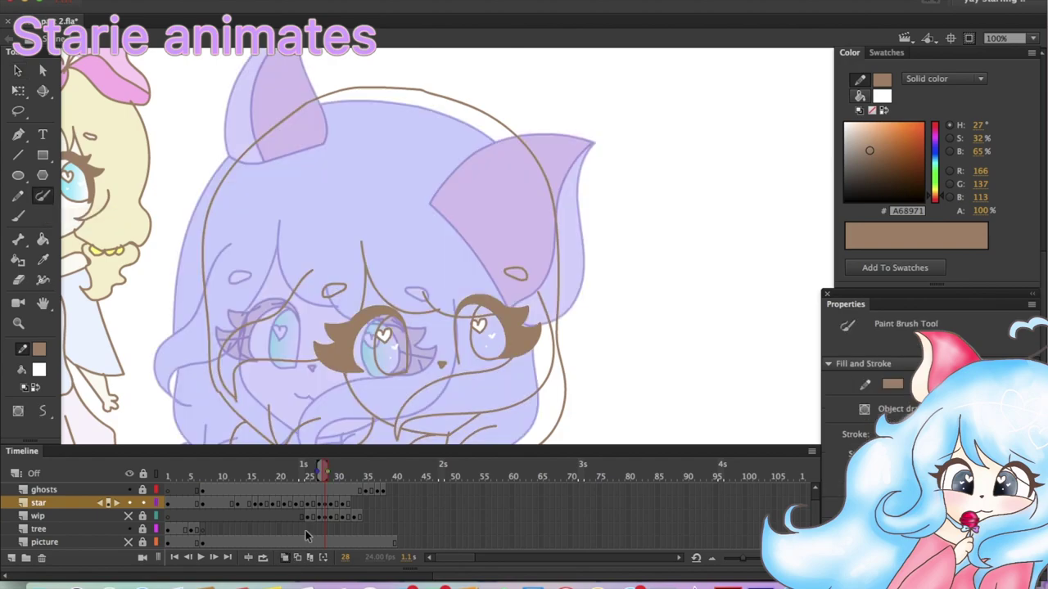
Draw both pointed ears with their inner-ear lines on frame 28's head, using onion skinning of frame 27
scroll(474, 171, up, 2)
drag(471, 152, 555, 98)
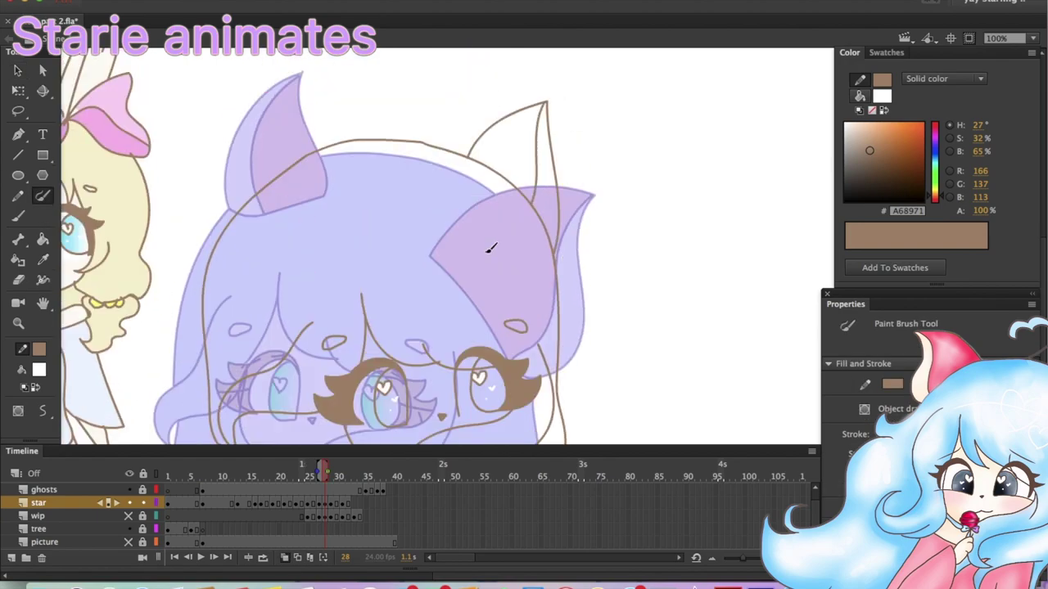
key(v)
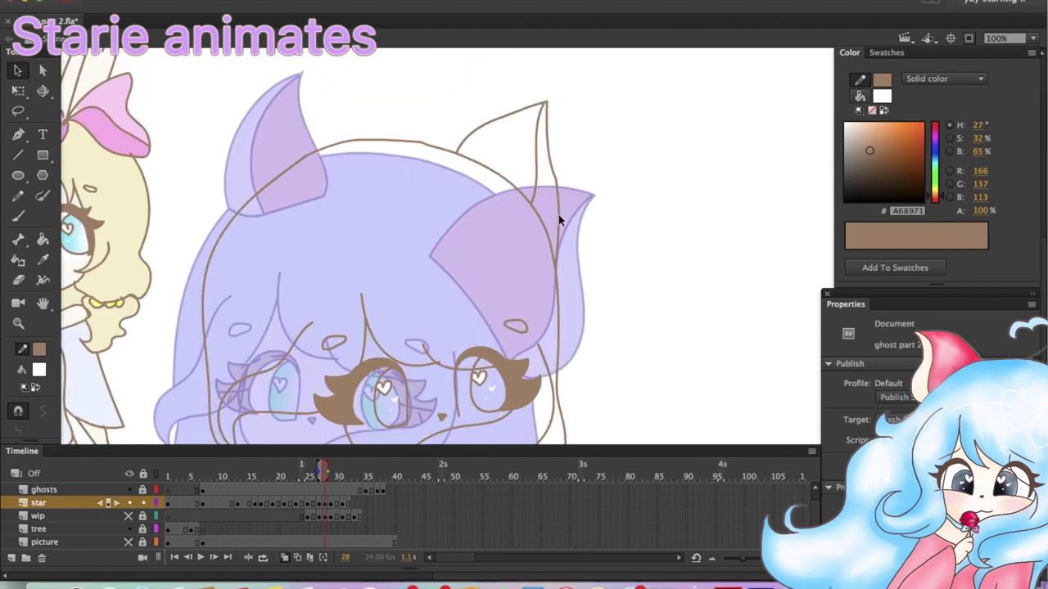
key(b)
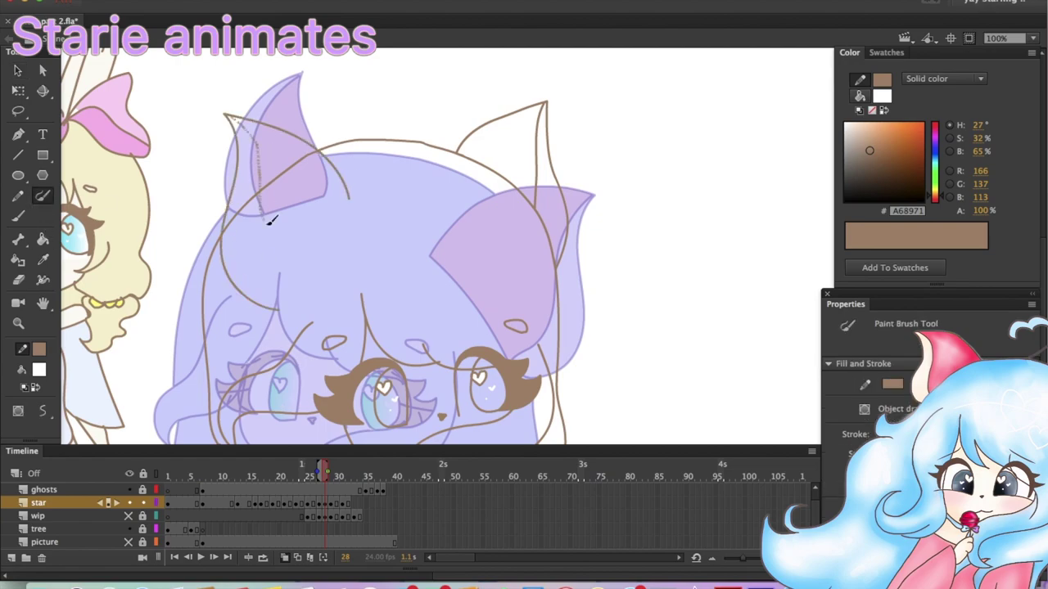
key(ctrl+minus)
key(v)
mouse_move(327, 473)
mouse_down()
mouse_move(273, 481)
mouse_move(326, 484)
mouse_up()
key(b)
Draw the left-hand side of frame 28's body and the bent elbow below the braids, using frame 27 as a guide
click(999, 38)
click(918, 120)
click(285, 558)
click(284, 557)
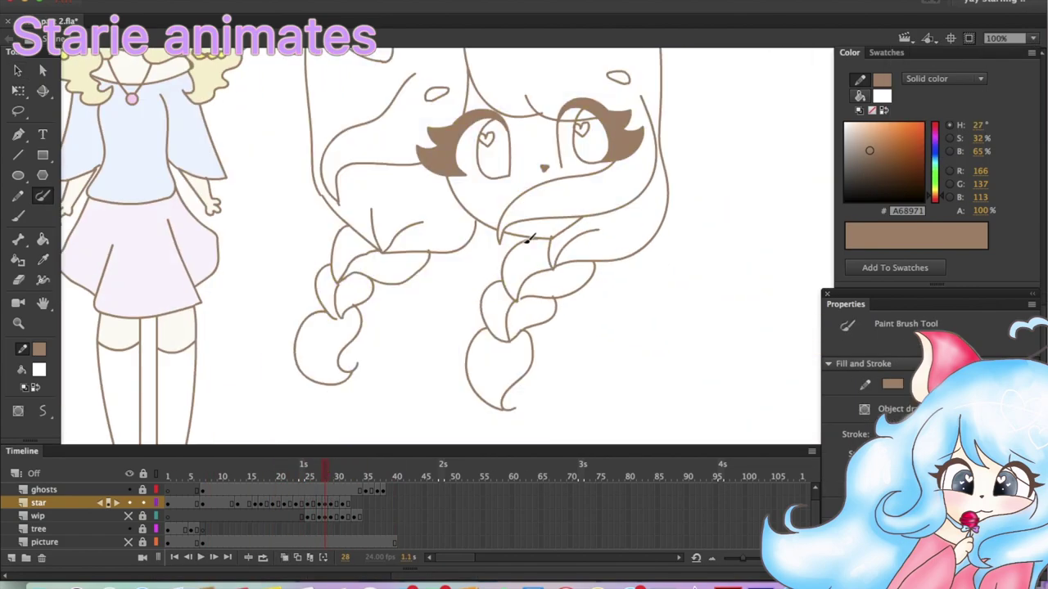
click(284, 557)
mouse_move(427, 252)
mouse_down()
mouse_move(390, 410)
mouse_move(479, 415)
mouse_up()
key(v)
click(42, 196)
scroll(442, 245, down, 3)
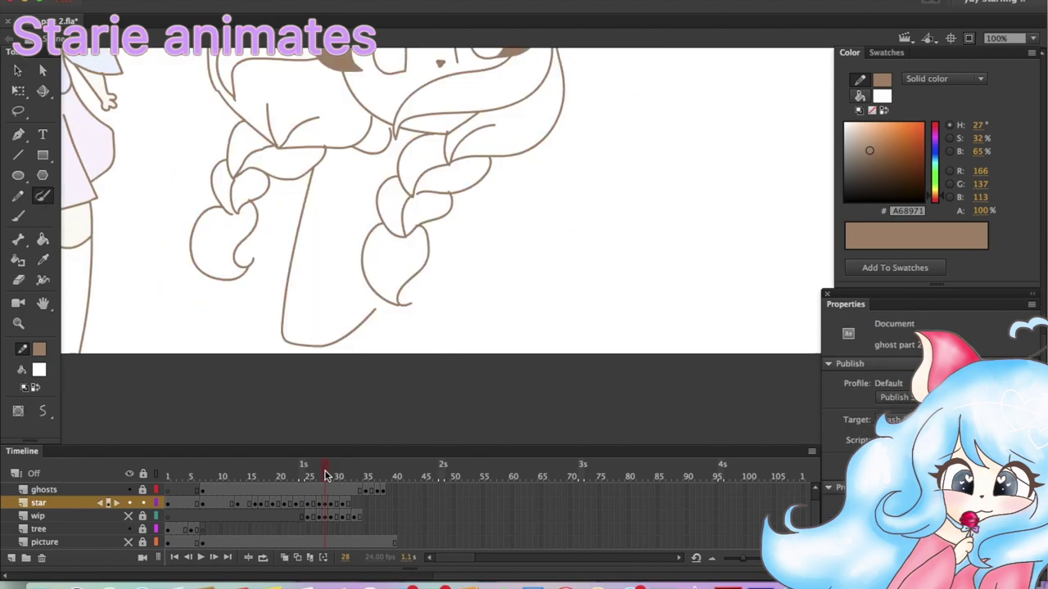
Draw the right-hand side of frame 28's body, its sleeve line and the neckline behind the braids
mouse_move(470, 152)
mouse_down()
mouse_move(502, 140)
mouse_move(517, 350)
mouse_up()
key(v)
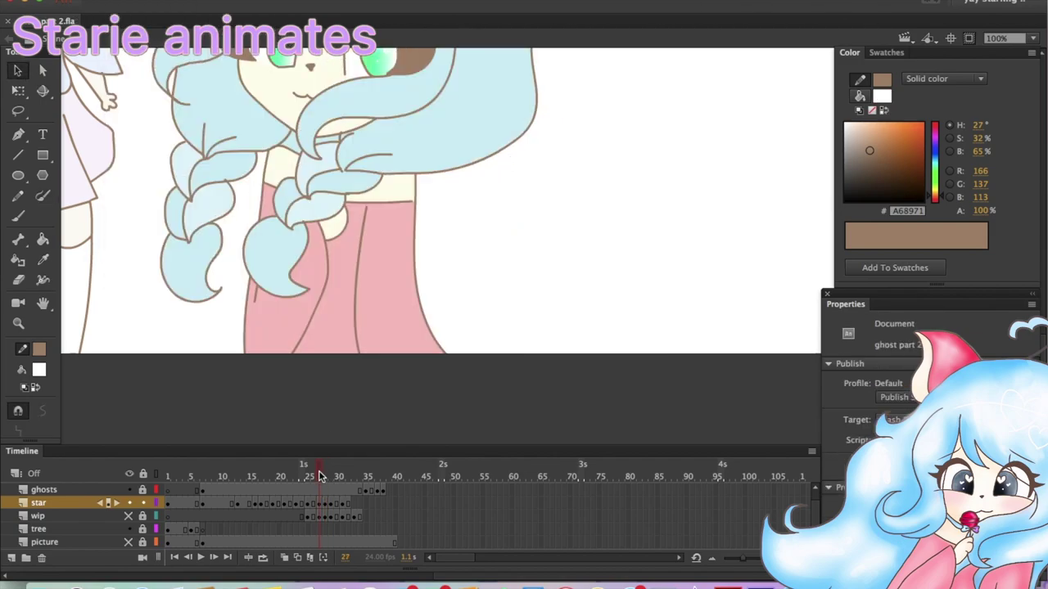
key(b)
drag(320, 163, 514, 188)
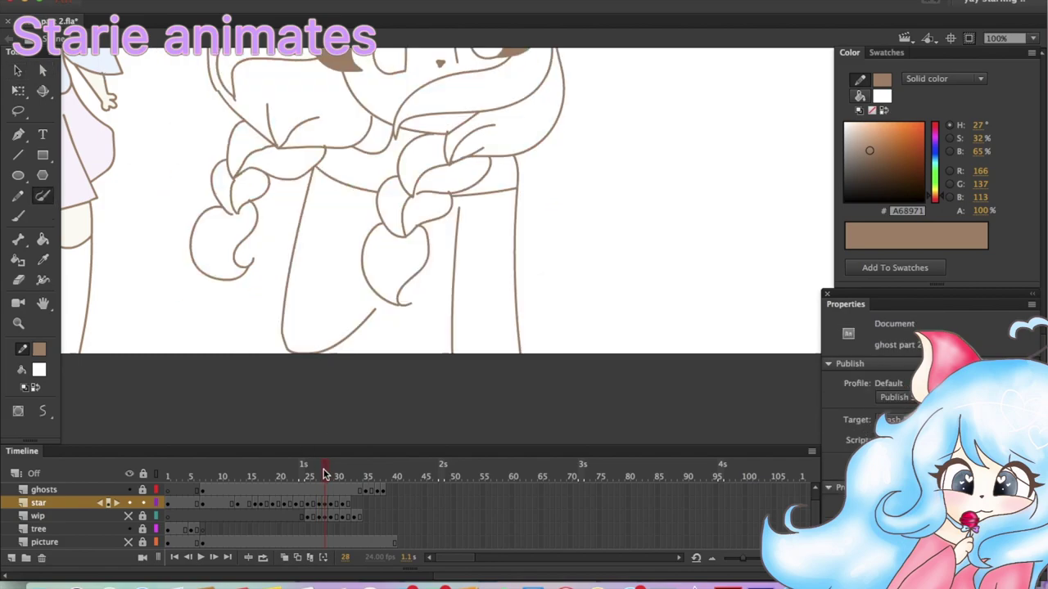
Draw the inner edge and fold of the bent arm, then redraw the right-hand sleeve line as a curve
drag(310, 285, 417, 196)
click(20, 72)
key(b)
key(v)
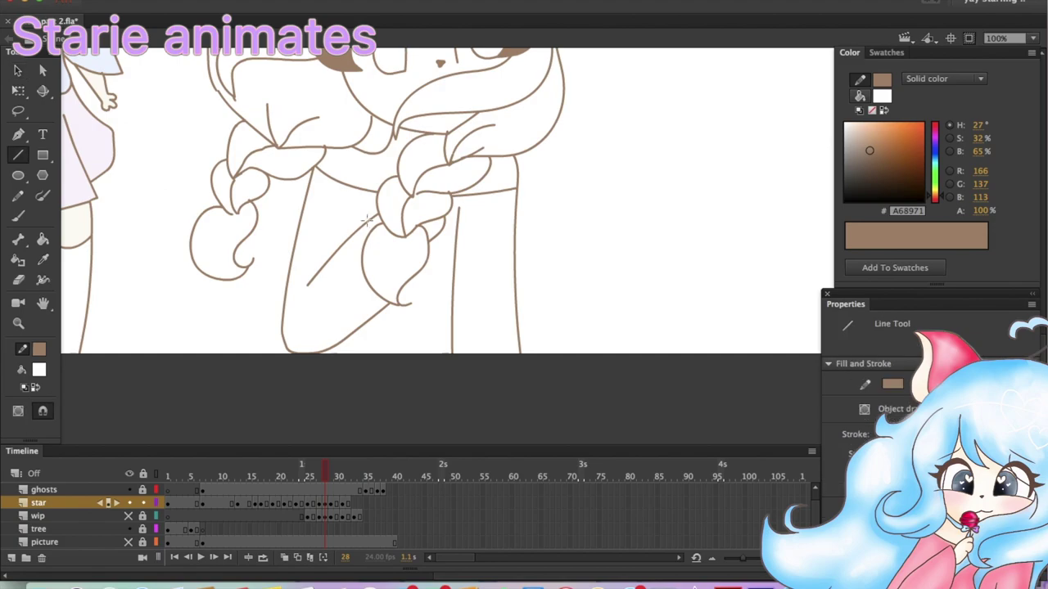
key(b)
drag(459, 206, 467, 300)
key(v)
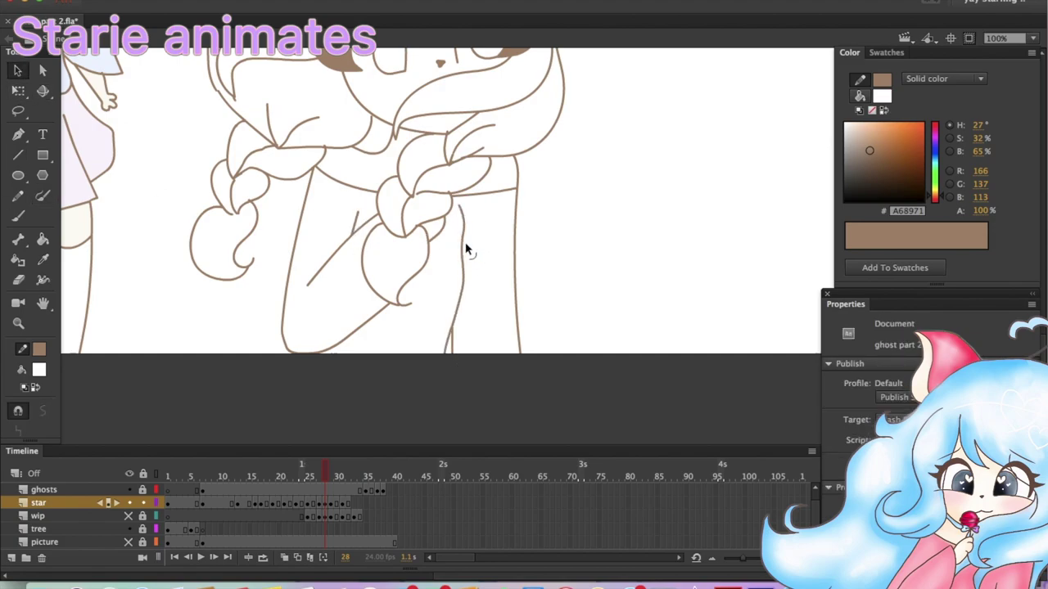
Lasso the right-hand edge of frame 28's body and shift it slightly left
key(n)
scroll(412, 335, up, 3)
scroll(412, 335, down, 3)
scroll(411, 334, up, 3)
key(ctrl+minus)
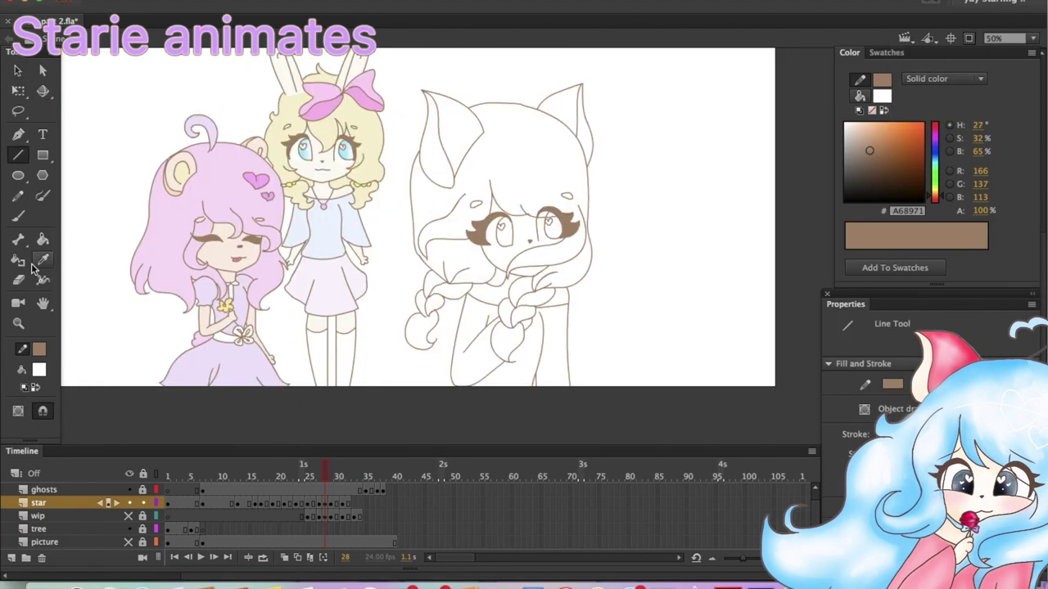
key(v)
scroll(537, 431, up, 2)
click(556, 393)
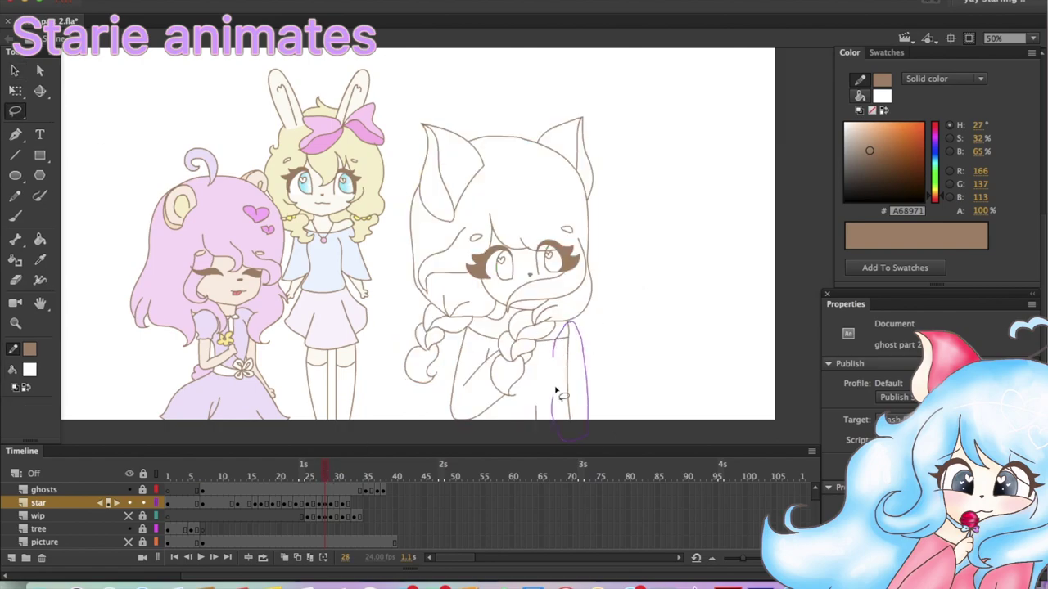
Redraw the curved sleeve line beside the right-hand edge of frame 28's body
key(ctrl+equal)
scroll(412, 335, right, 5)
scroll(459, 357, down, 3)
key(y)
drag(463, 218, 447, 369)
key(v)
Fill frame 28's hair and braids with light blue CEECF4 and the inner braid sections with E0F3F9
click(995, 38)
click(917, 103)
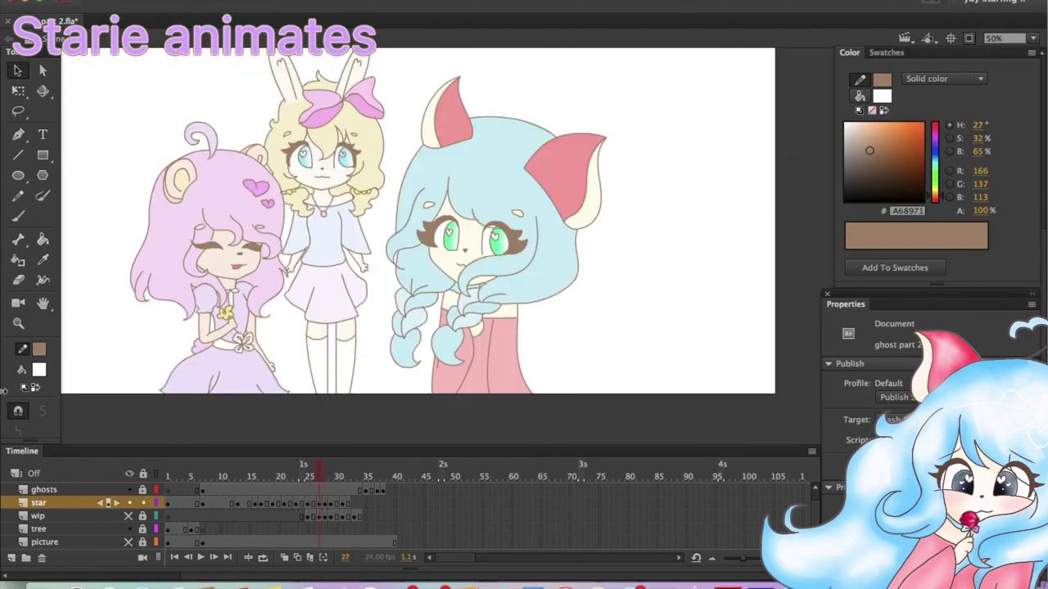
click(507, 164)
click(563, 279)
click(421, 331)
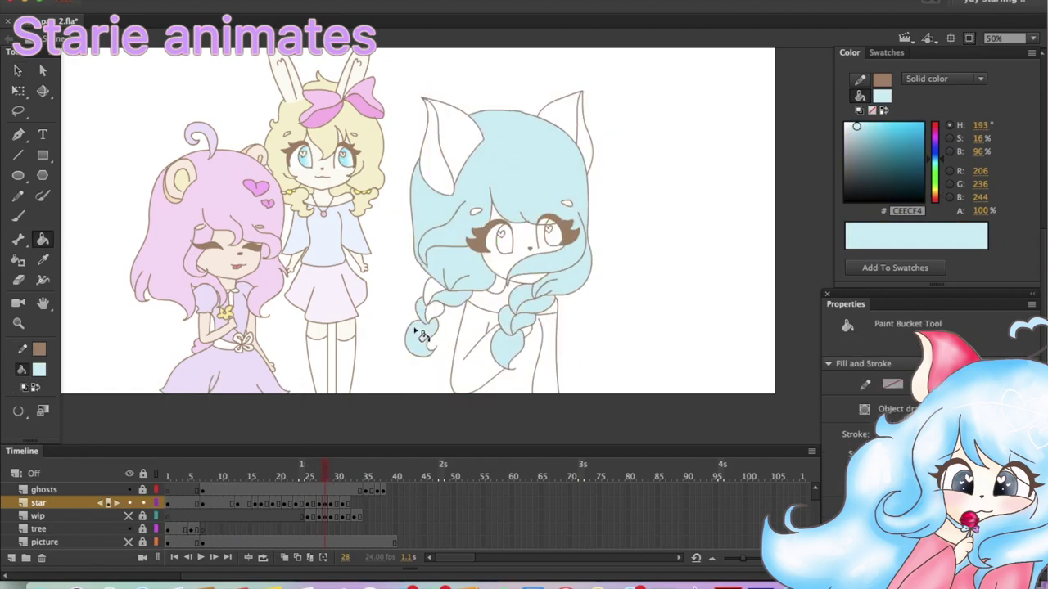
click(525, 302)
click(528, 310)
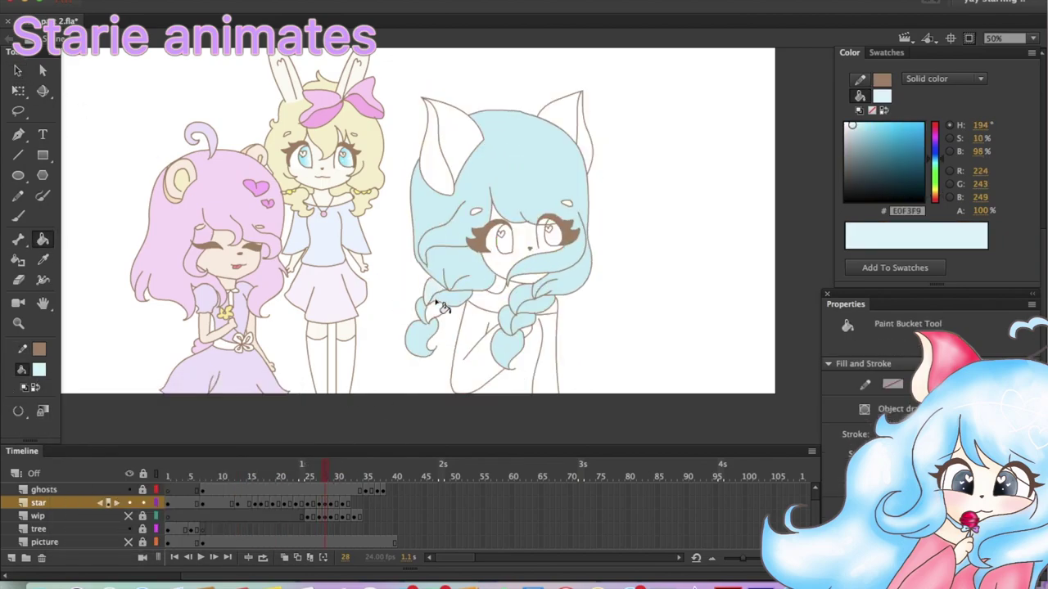
Colour frame 28's ears, skin, clothes and green gradient eyes to match frame 27, adding small white highlights in the eyes
key(ctrl+s)
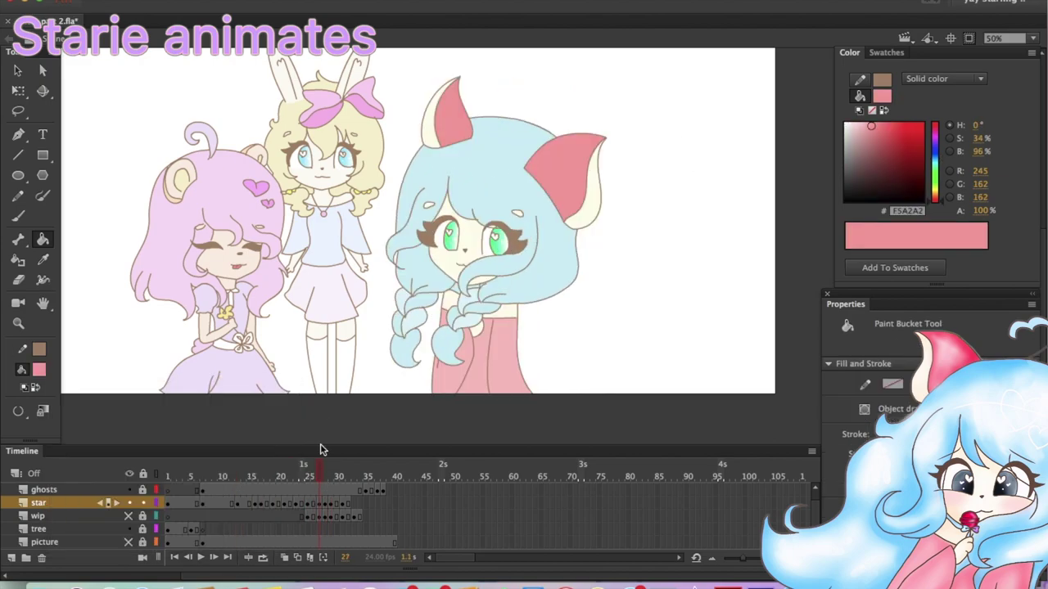
click(325, 472)
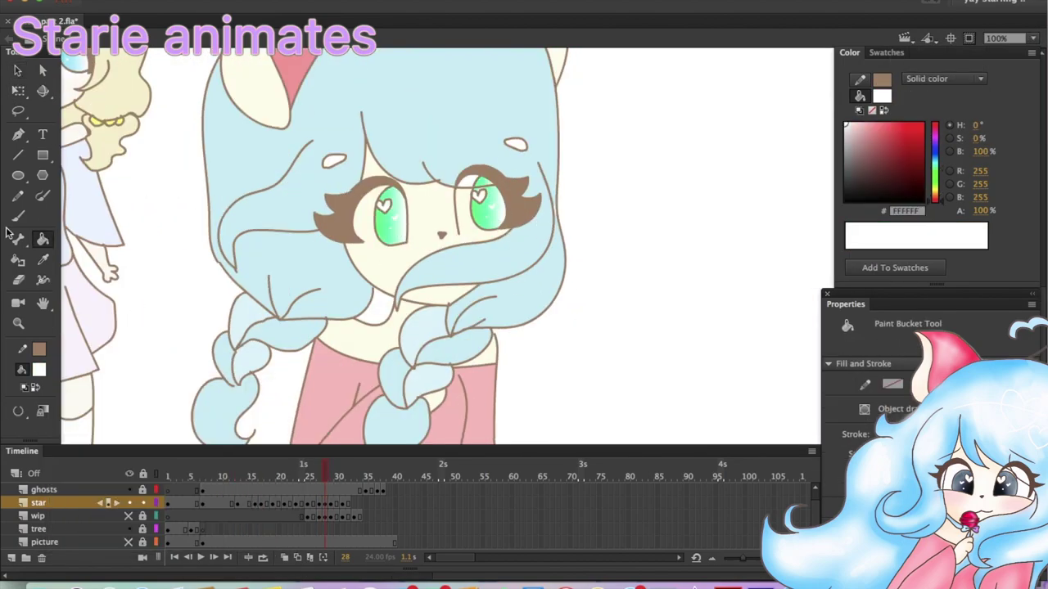
click(18, 215)
key(super+equal)
key(super+equal)
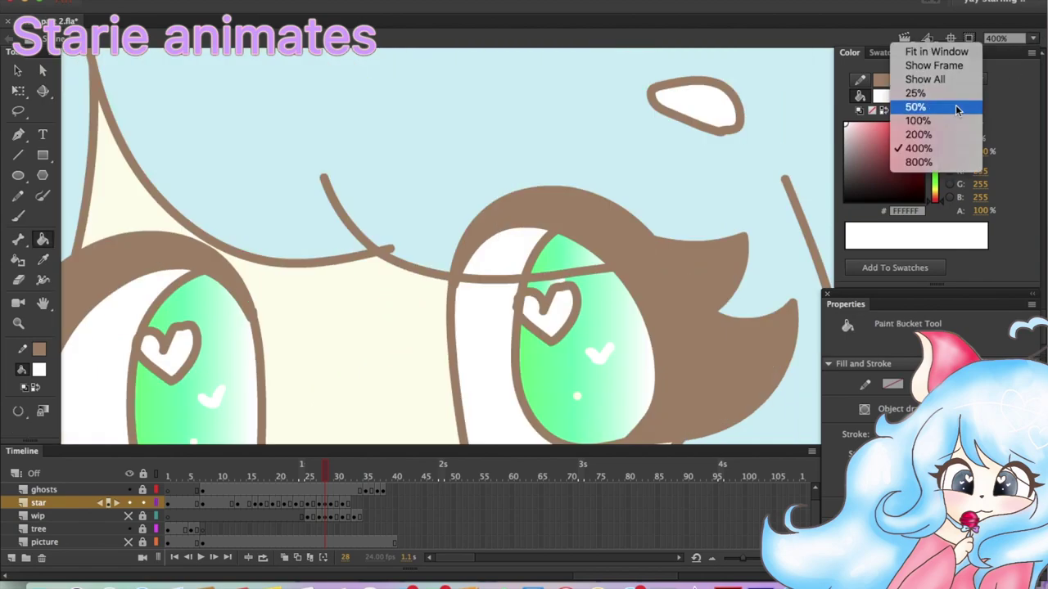
click(958, 106)
Play back and scrub the head turn up to frame 28 to check its motion and colours
click(199, 557)
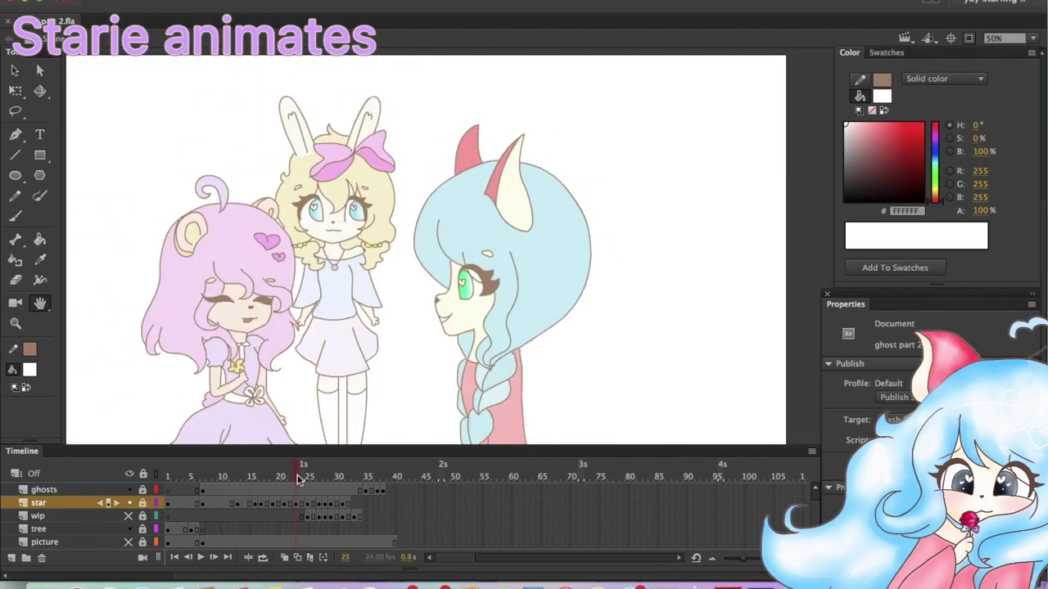
key(v)
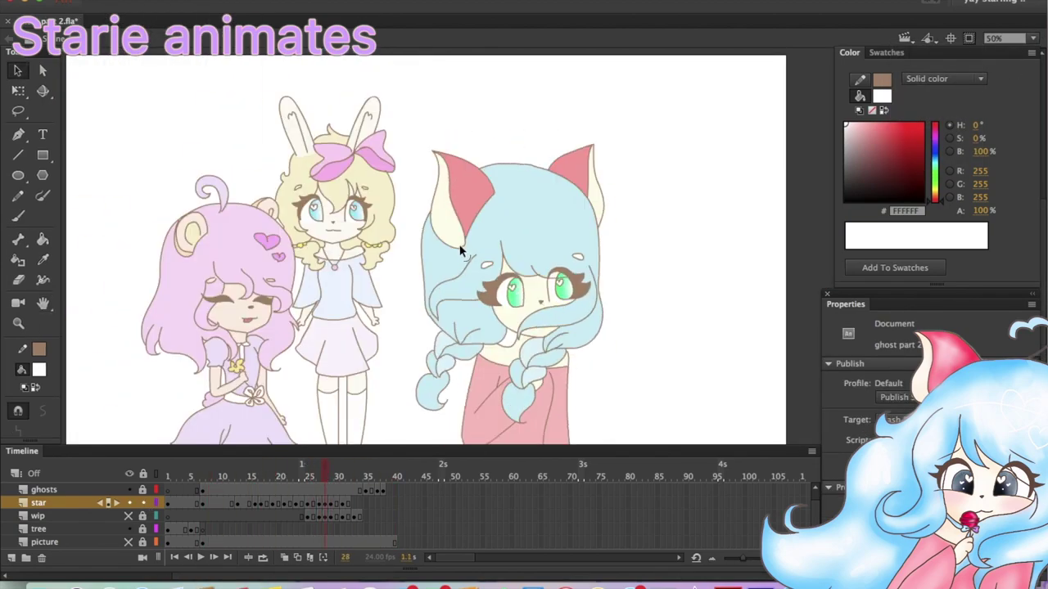
click(43, 238)
click(39, 369)
click(54, 541)
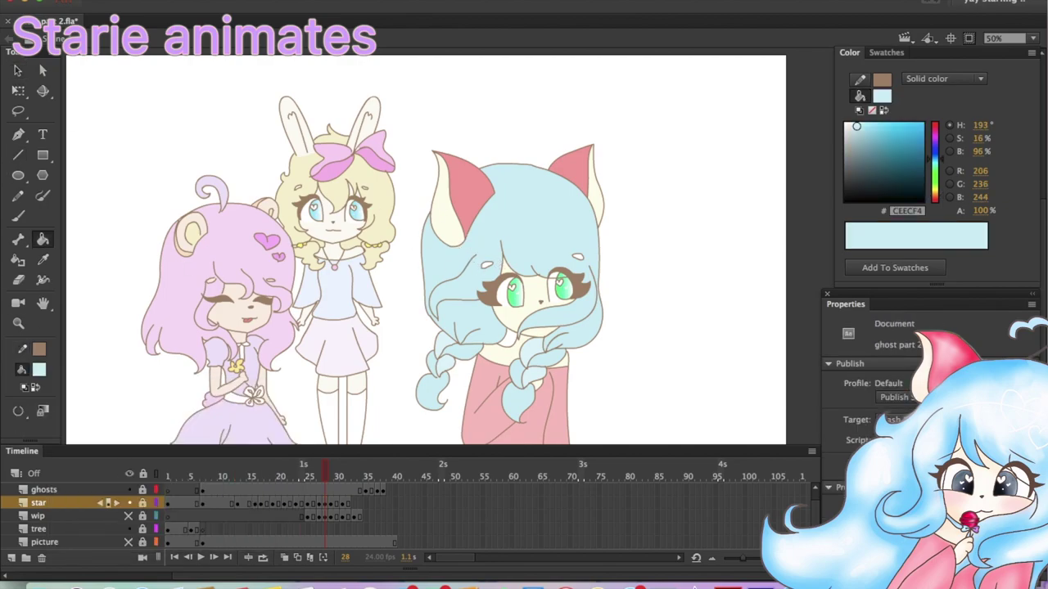
mouse_move(315, 478)
mouse_down()
mouse_move(302, 477)
mouse_move(330, 487)
mouse_move(315, 479)
mouse_move(327, 474)
mouse_move(320, 481)
mouse_up()
click(204, 558)
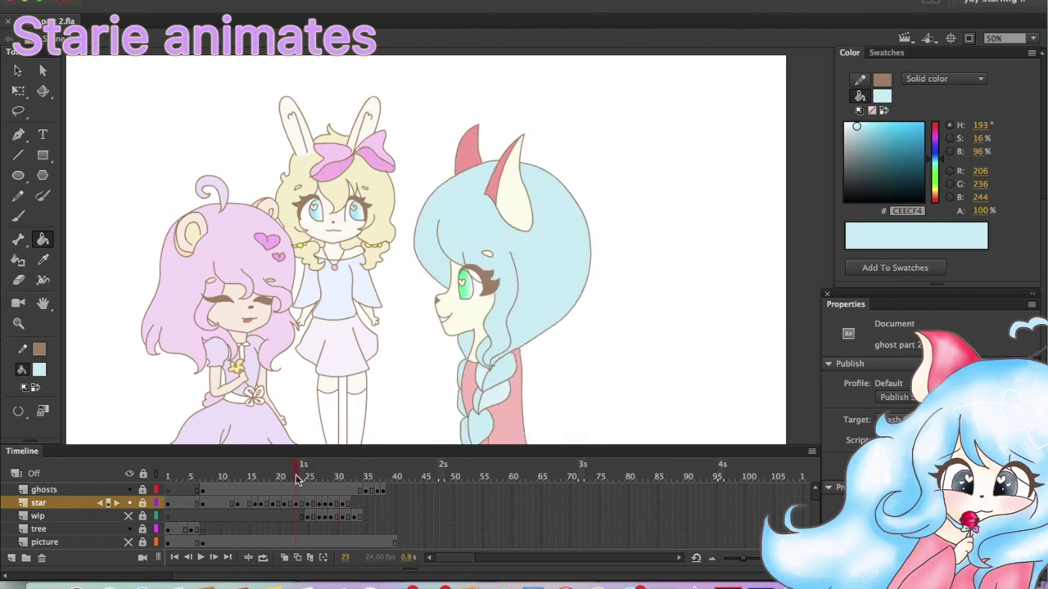
click(203, 558)
Redraw the right-hand iris in frame 29 wider and further right, and delete its old heart highlight
click(1033, 37)
click(942, 140)
key(v)
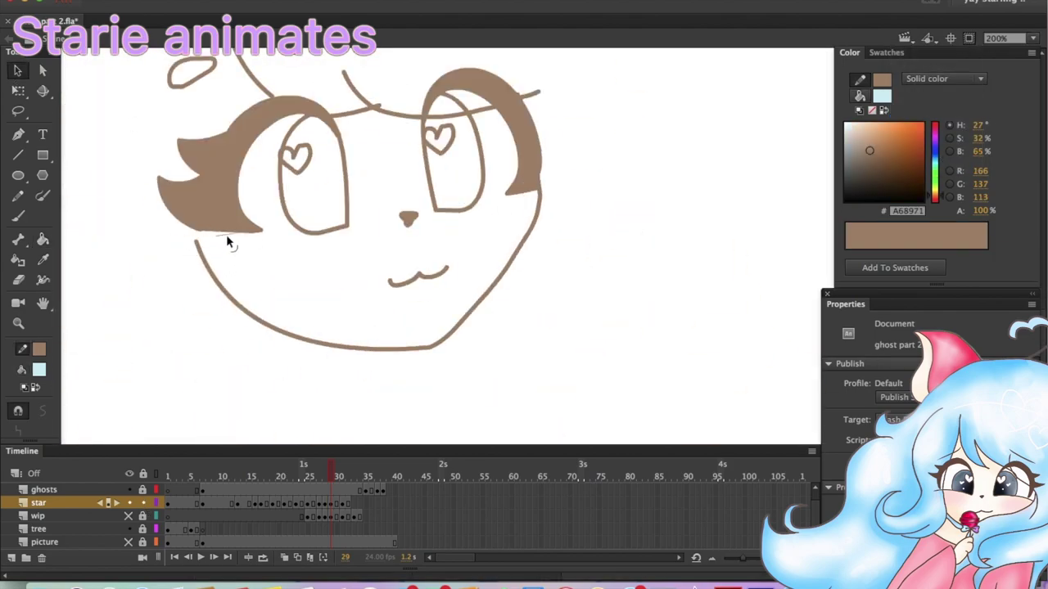
key(y)
click(27, 67)
click(441, 136)
key(Delete)
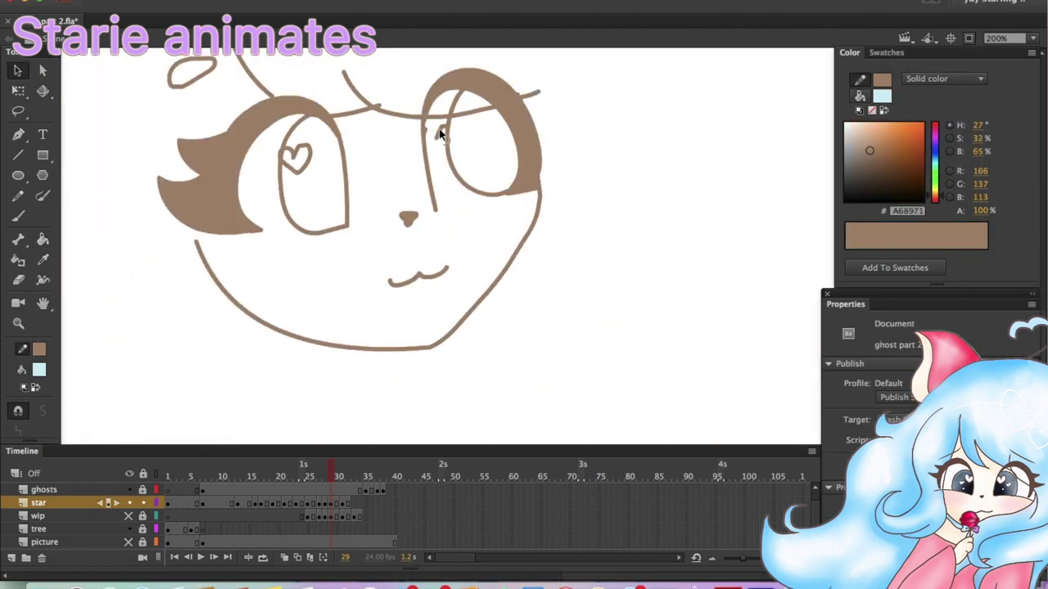
Draw heart-shaped highlights in frame 29's right-hand iris to match the other eye
click(43, 197)
drag(452, 121, 469, 149)
key(v)
click(490, 172)
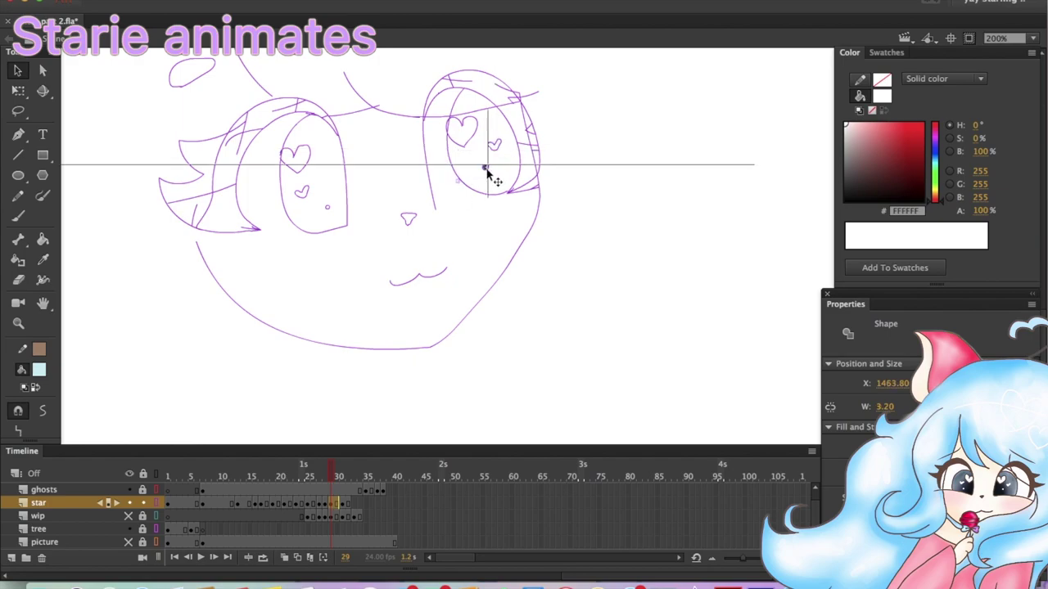
Add brown A68971 pointed lashes to the outer edge of the right-hand eye
click(338, 464)
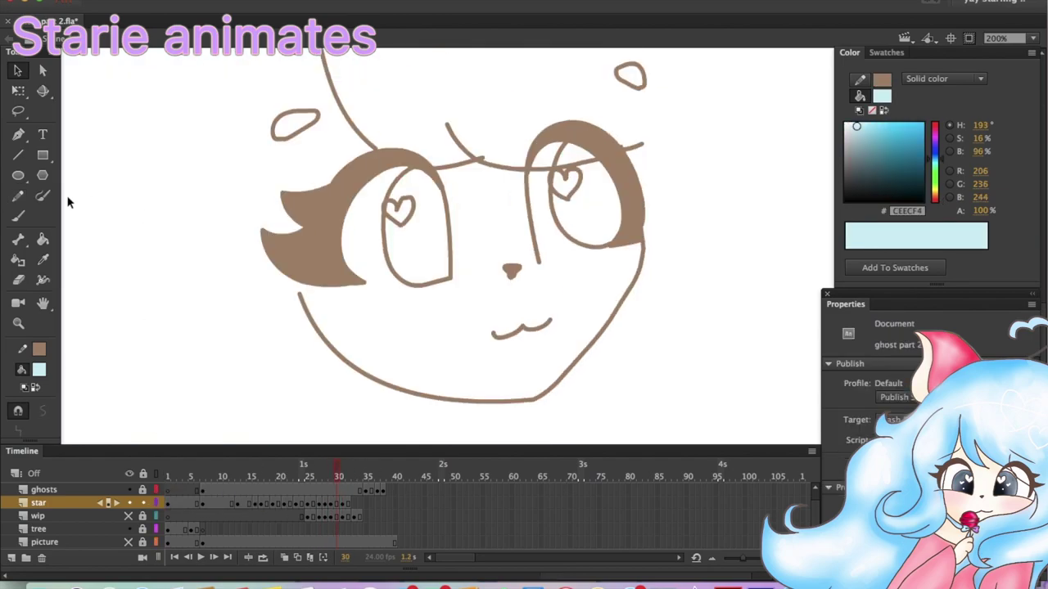
click(43, 197)
key(v)
drag(651, 209, 655, 230)
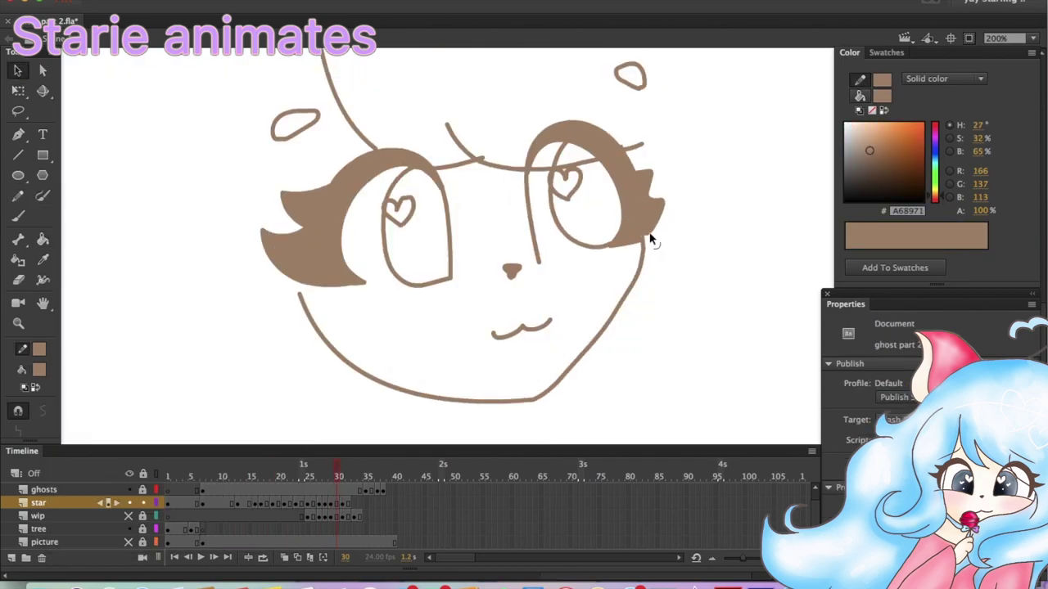
Draw the curved front hair strand sweeping across the lower face in frame 29 and remove the face lines it covers
key(ctrl+1)
key(comma)
key(b)
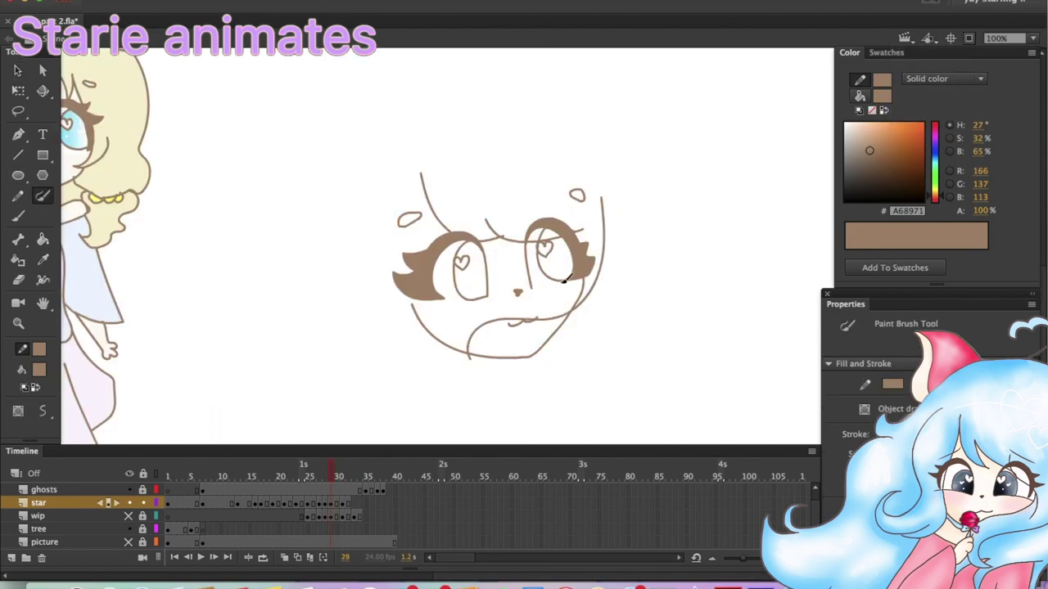
key(period)
key(v)
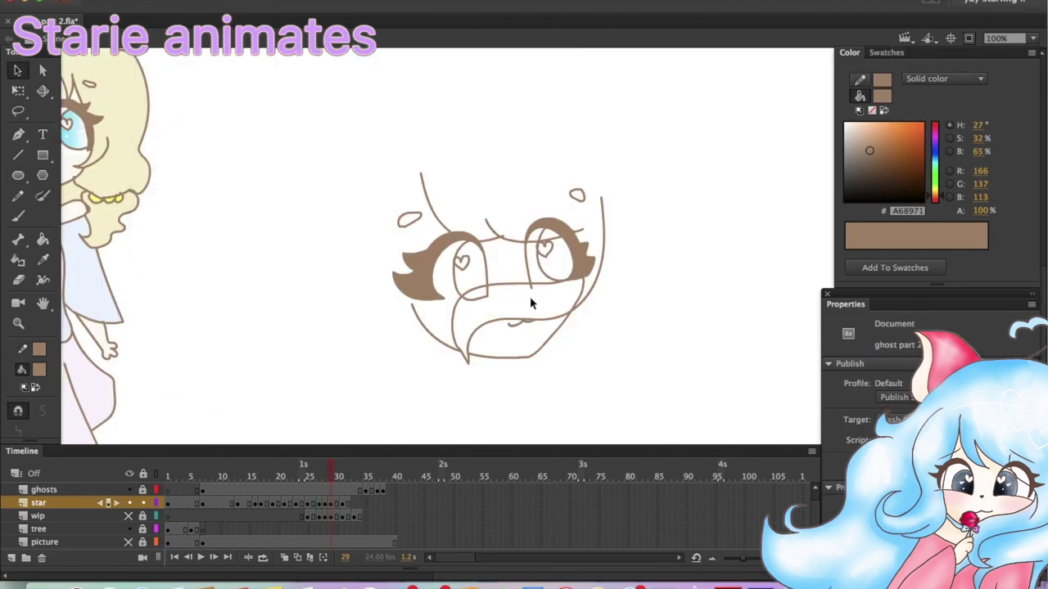
click(327, 462)
key(period)
key(b)
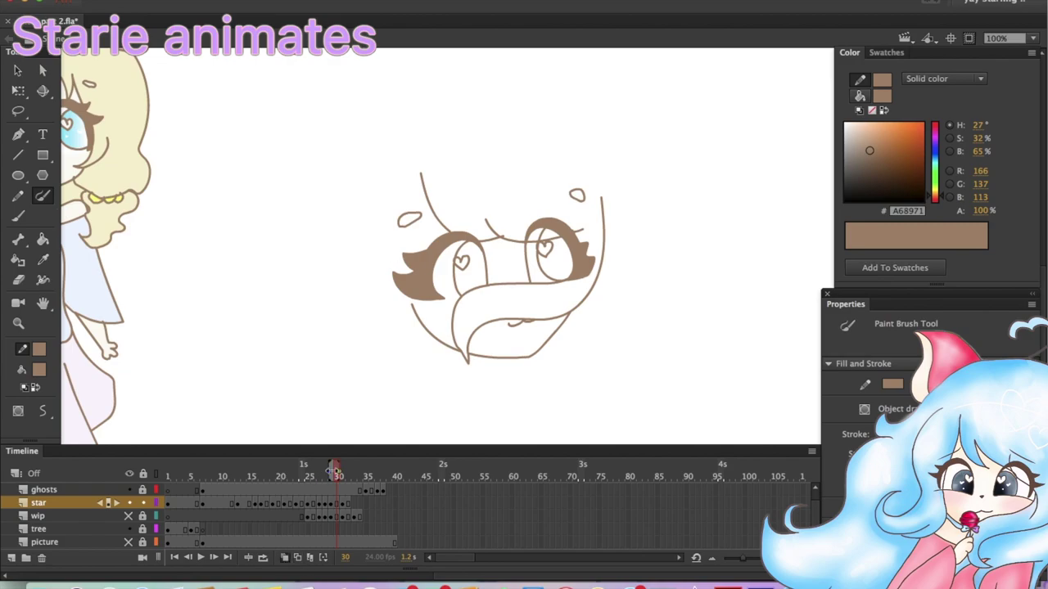
Draw the wavy hair strand beside the left-hand eye, using the onion-skinned frame 28 as reference
key(period)
key(q)
drag(296, 286, 260, 320)
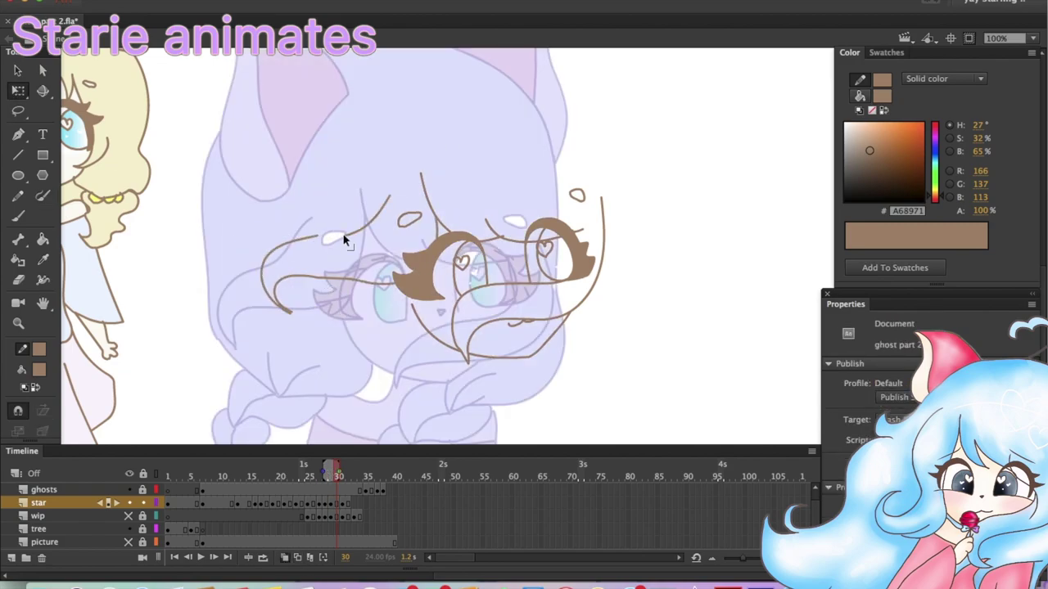
key(comma)
key(period)
key(comma)
click(319, 284)
key(comma)
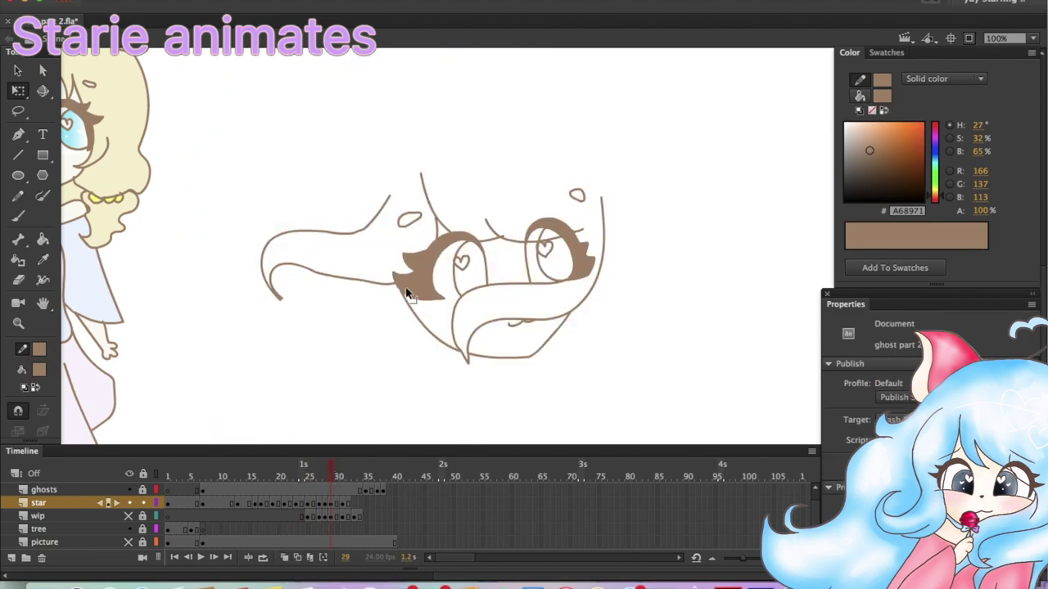
Draw frame 29's outer hair outline around the top and right side of the head, following the wip layer's guide circle
key(y)
key(ctrl+minus)
click(325, 472)
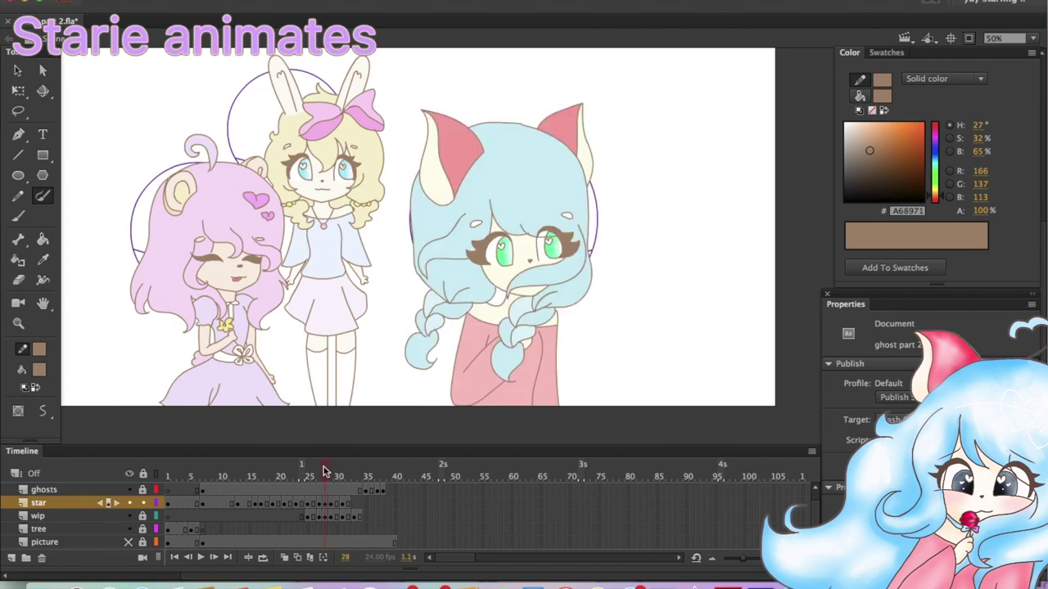
key(period)
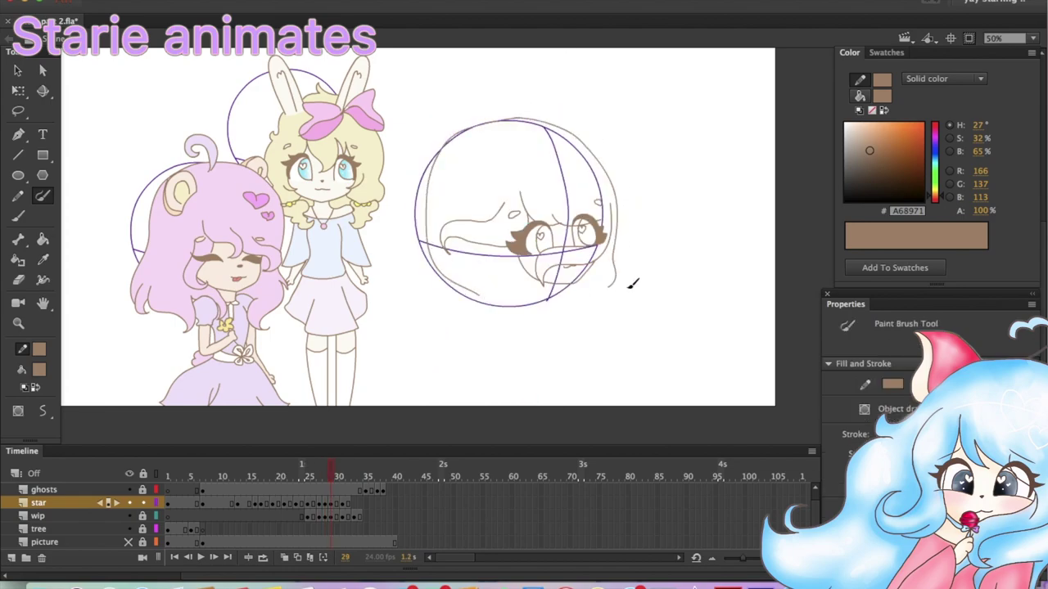
key(ctrl+equal)
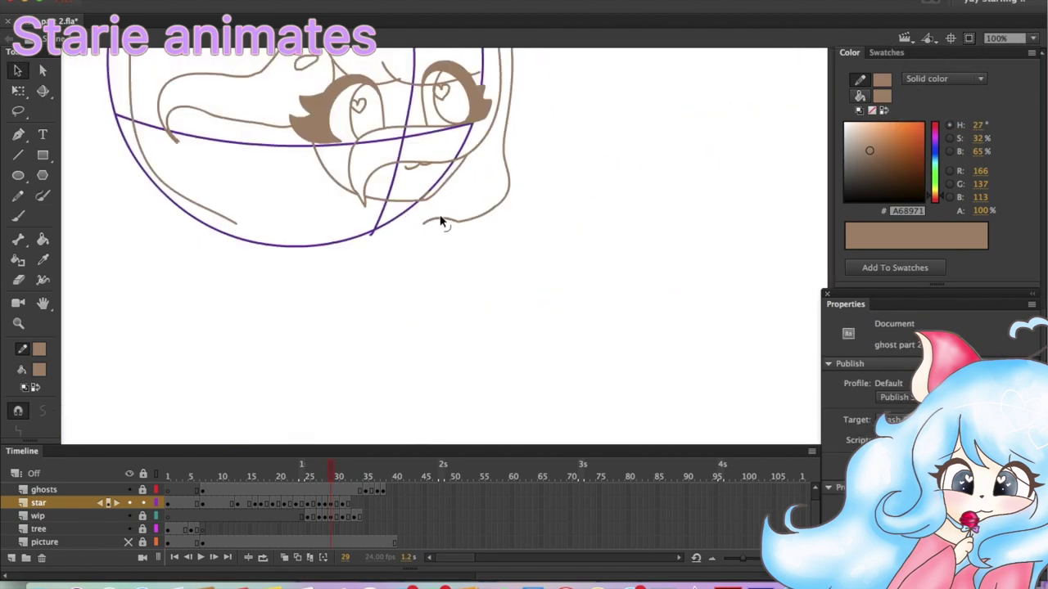
Draw the right-hand braid section by section below the face, with frame 28 onion-skinned as reference
key(y)
key(comma)
key(period)
key(comma)
key(v)
key(y)
drag(456, 229, 399, 246)
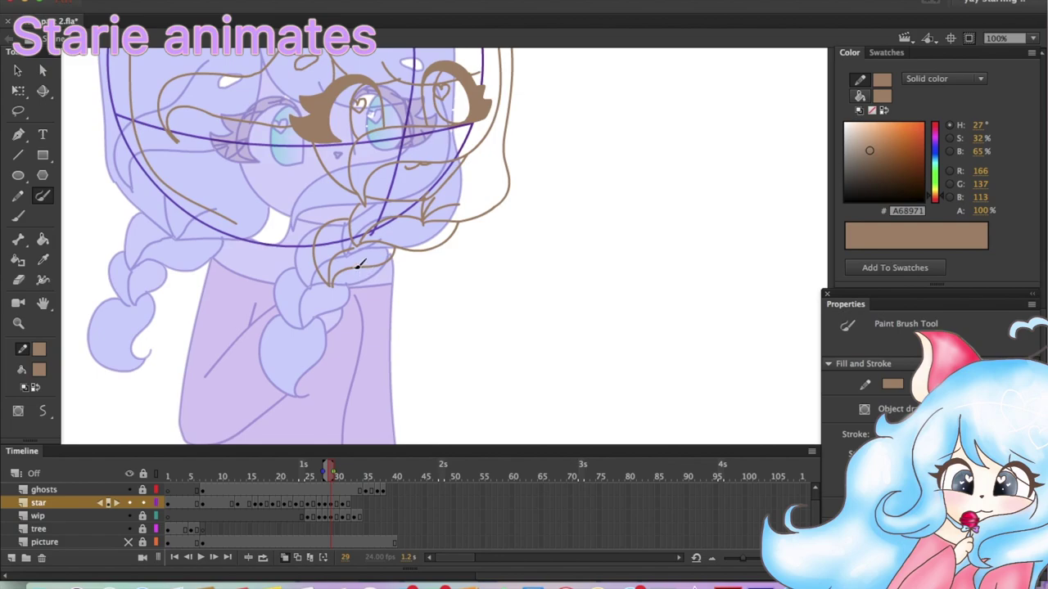
key(v)
key(y)
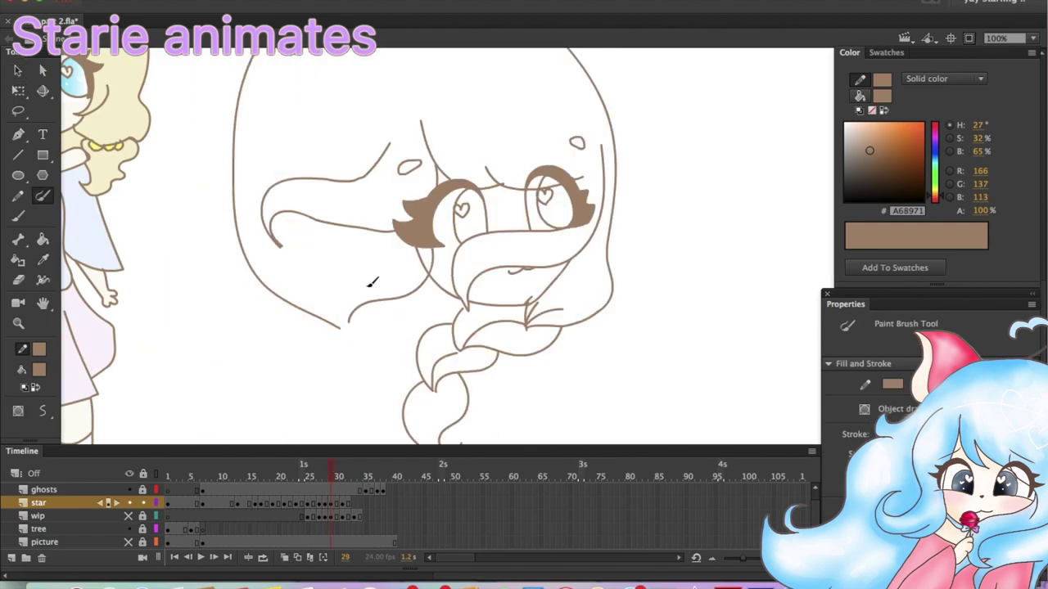
Draw the lower left-hand hair bunch with short crease lines at its tie and reshape its outer edge
key(v)
key(y)
key(v)
click(304, 469)
drag(304, 469, 331, 469)
key(y)
scroll(391, 297, up, 3)
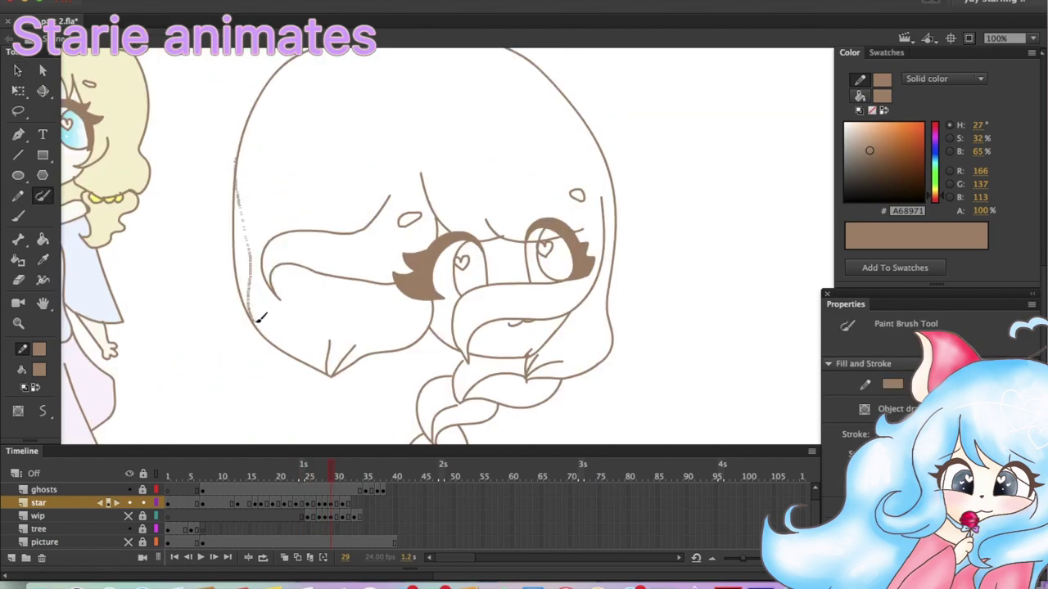
key(v)
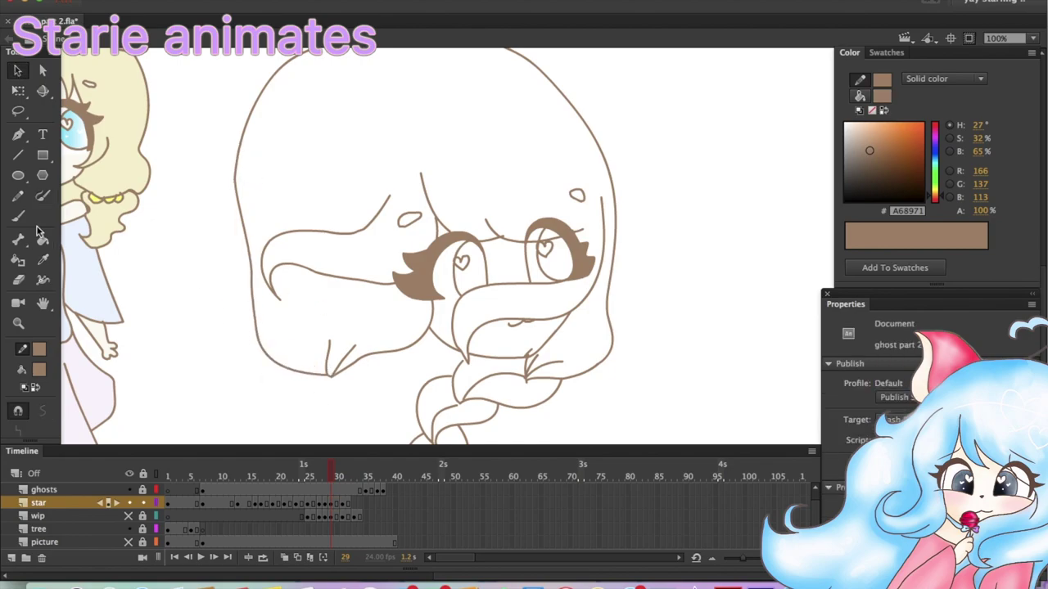
Draw the left-hand braid's overlapping sections hanging from the hair bunch in frame 29
scroll(185, 350, down, 3)
key(y)
drag(305, 365, 291, 316)
scroll(295, 319, down, 3)
drag(343, 306, 298, 340)
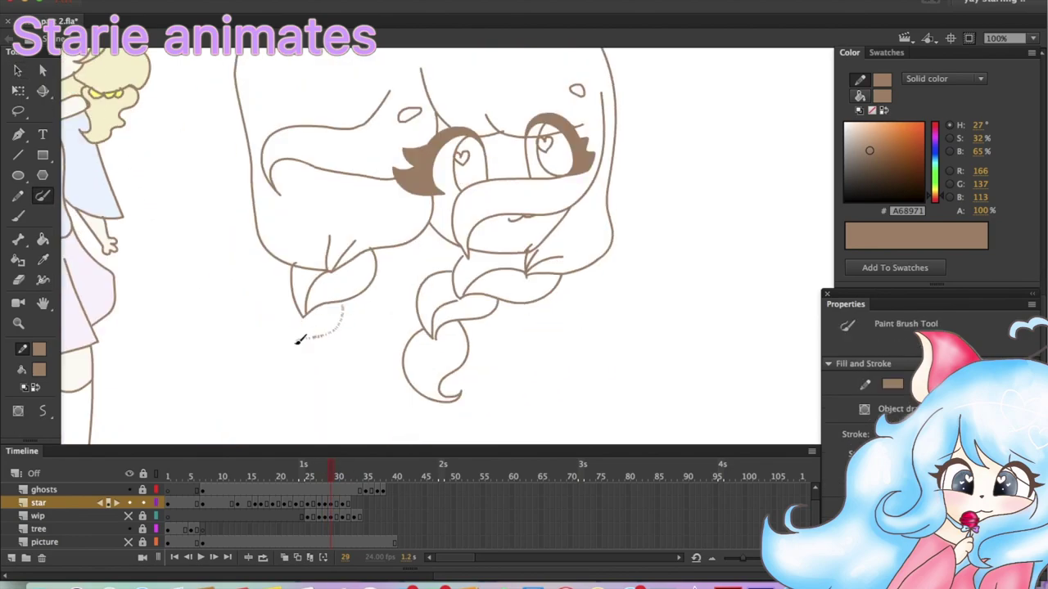
key(v)
Compare frame 29 with the previous frames, and shift the left-hand braid slightly up and to the left
click(325, 467)
key(ctrl+minus)
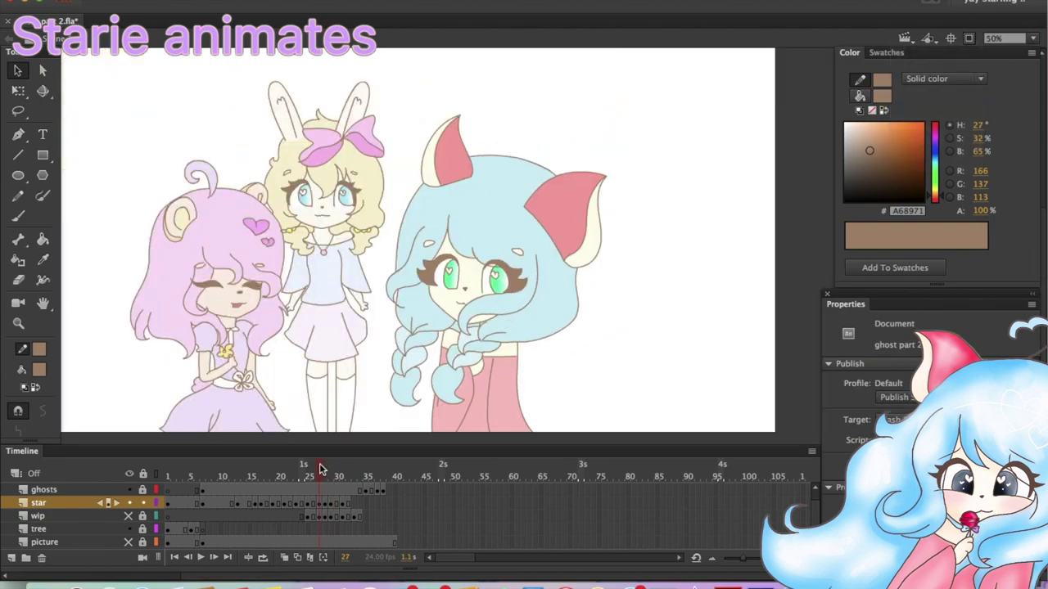
click(332, 467)
drag(428, 236, 459, 384)
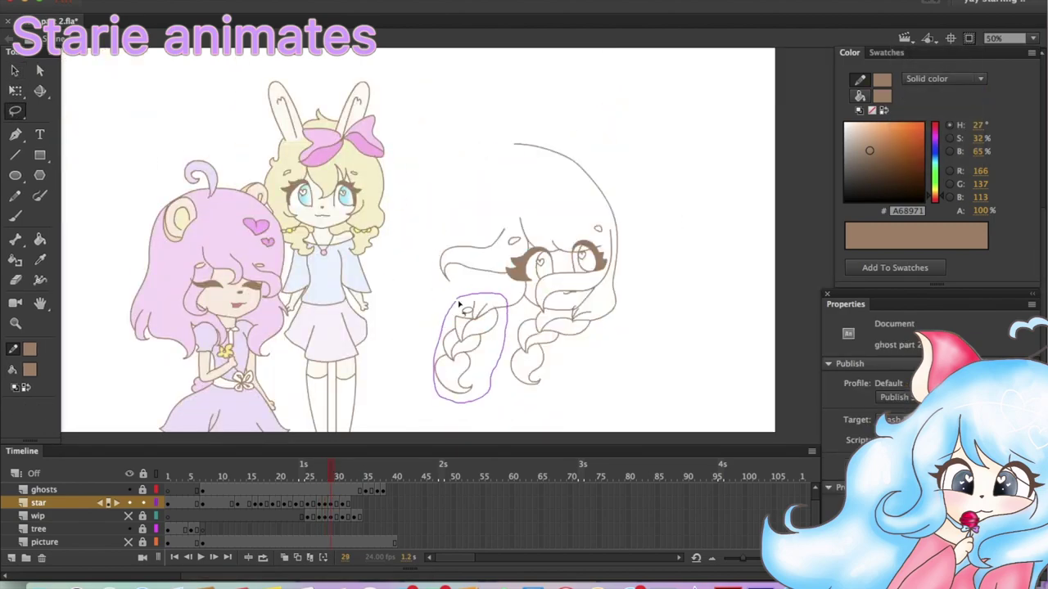
click(22, 92)
drag(524, 295, 509, 304)
key(v)
click(517, 309)
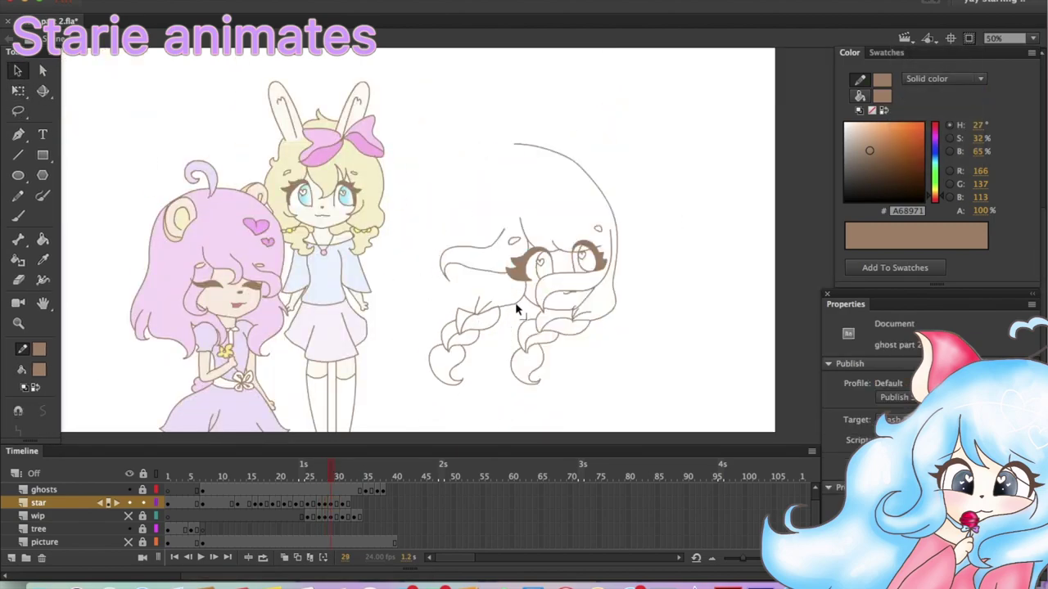
Redraw the left-hand hair outline from the crown to the braid along the guide circle, and trim the excess line
key(b)
key(v)
click(451, 260)
key(b)
key(v)
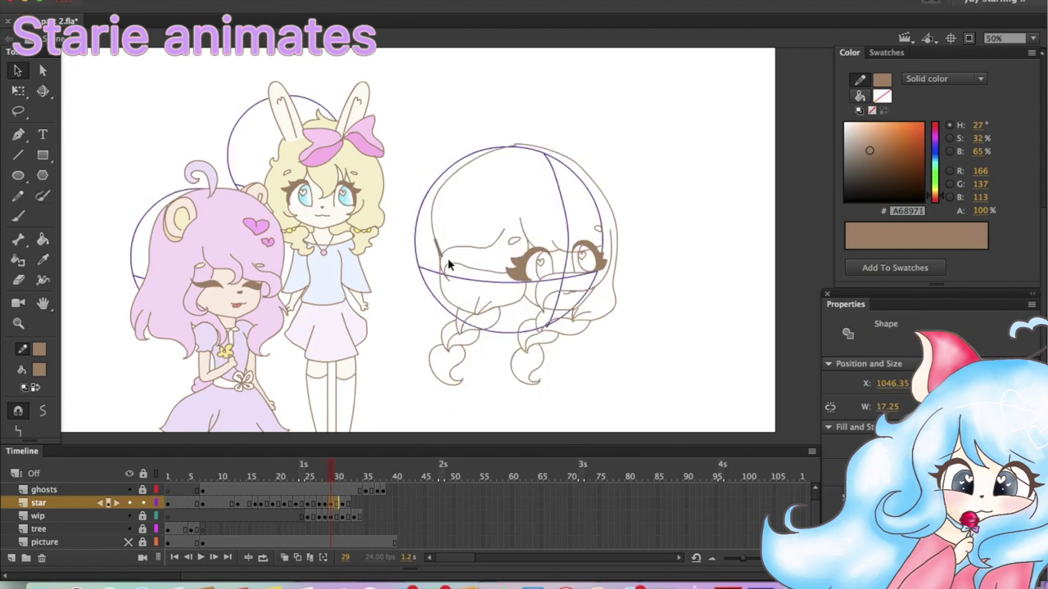
Hide the wip layer's guides and draw the right-hand ear's outline on top of the head, curving its left edge
key(b)
click(129, 516)
key(super+1)
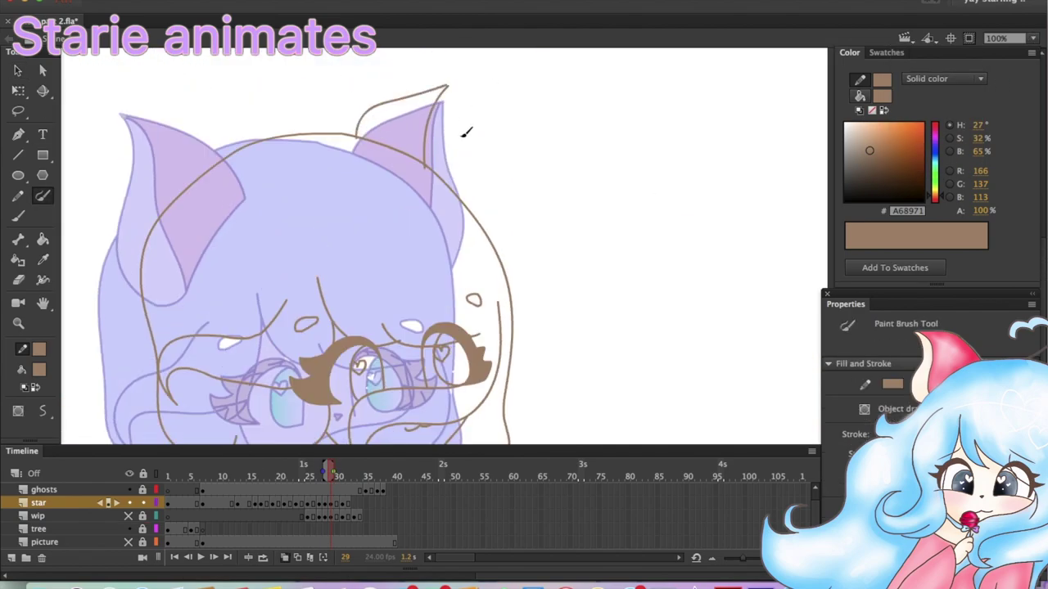
key(v)
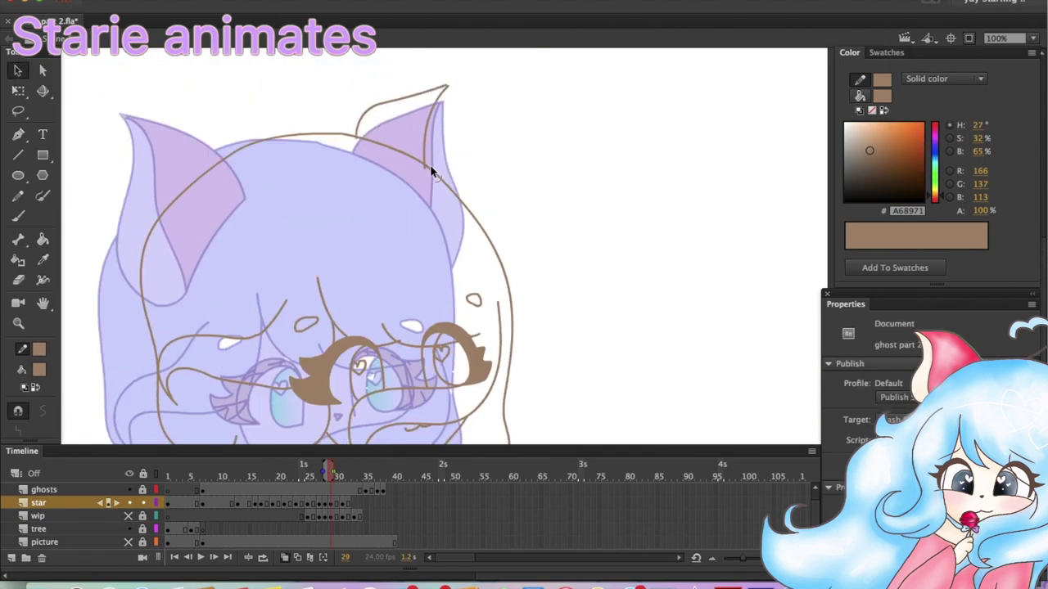
click(284, 557)
drag(394, 106, 416, 96)
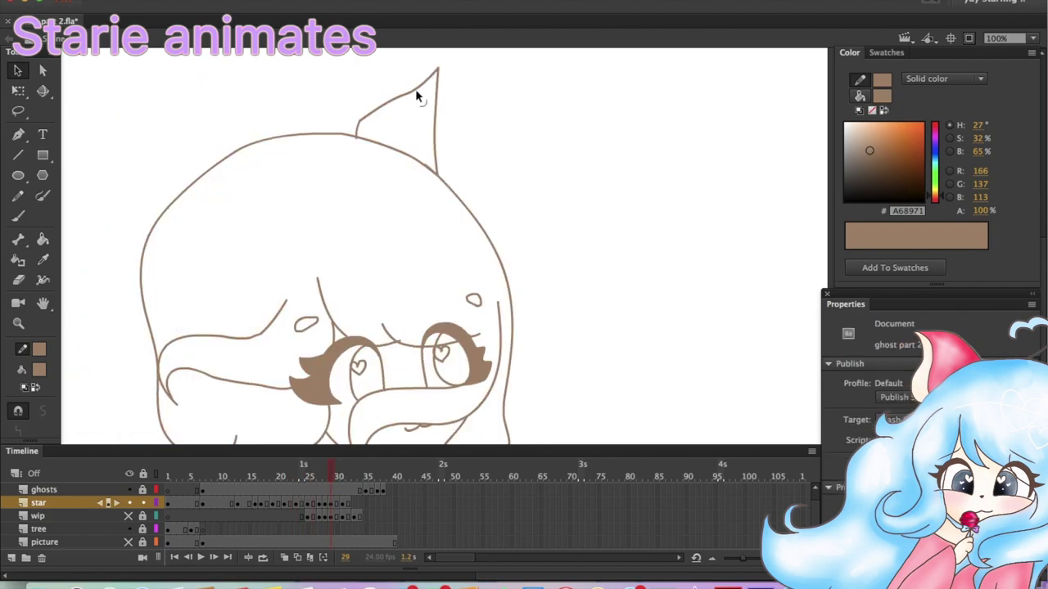
Copy the large ear from frame 26 into frame 29 and transform it into the left-hand ear on the head
key(b)
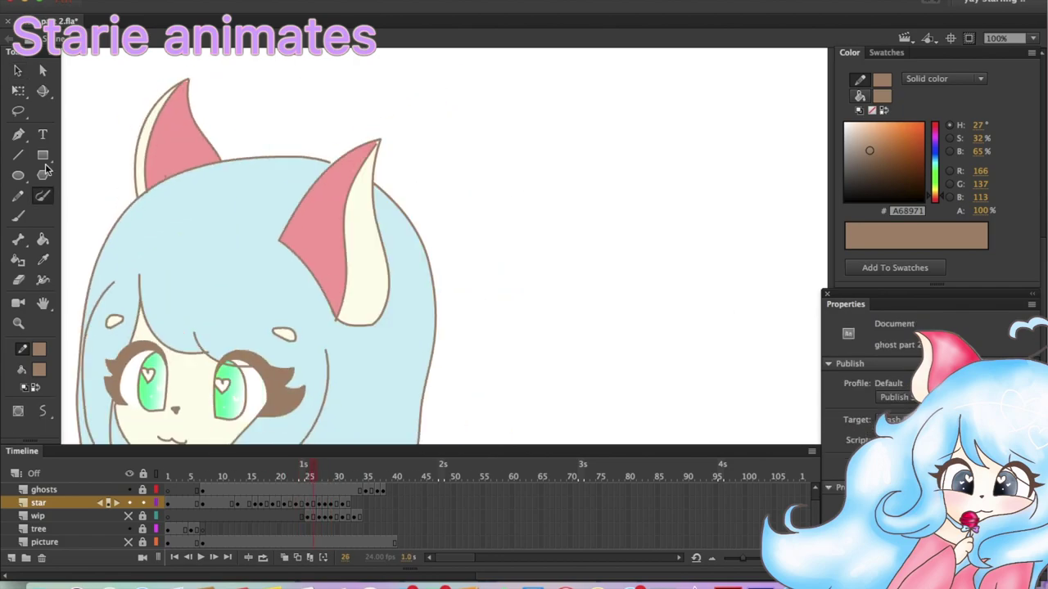
key(l)
mouse_move(285, 193)
mouse_down()
mouse_move(267, 255)
mouse_move(285, 193)
mouse_up()
key(ctrl+c)
click(333, 503)
key(ctrl+shift+v)
drag(336, 246, 552, 222)
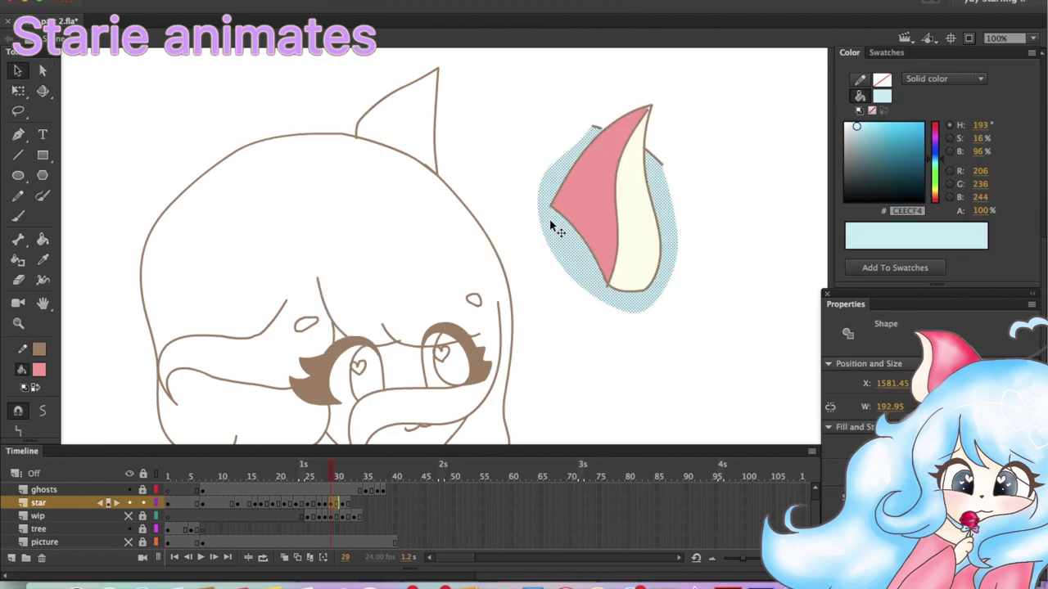
drag(705, 288, 705, 288)
key(q)
drag(578, 178, 256, 228)
Play back the head turn around frame 29, and delete the jaw line hidden by the right-hand hair
click(333, 476)
key(ctrl+minus)
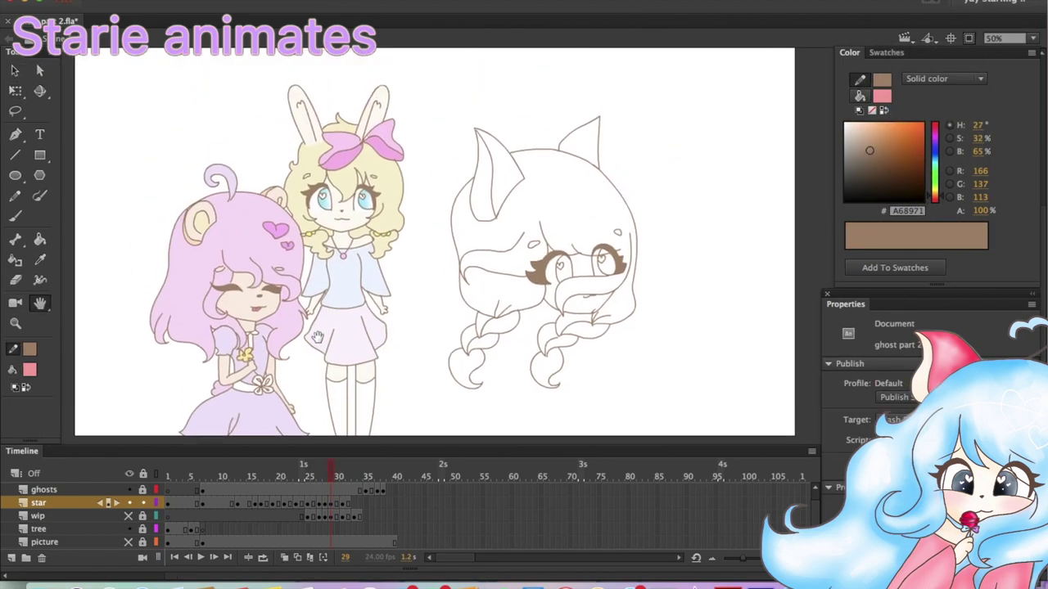
mouse_move(333, 476)
mouse_down()
mouse_move(273, 477)
mouse_move(340, 489)
mouse_up()
click(200, 558)
key(ctrl+1)
key(v)
click(655, 206)
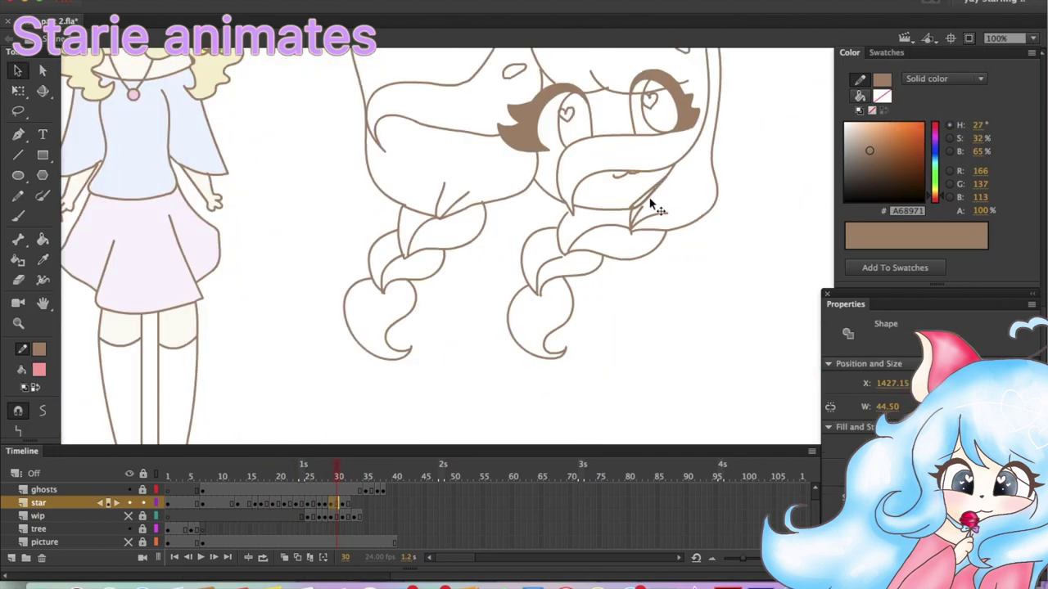
Draw the shoulder and bent sleeve outline below the braids in frame 29, with frame 28 onion-skinned
click(42, 197)
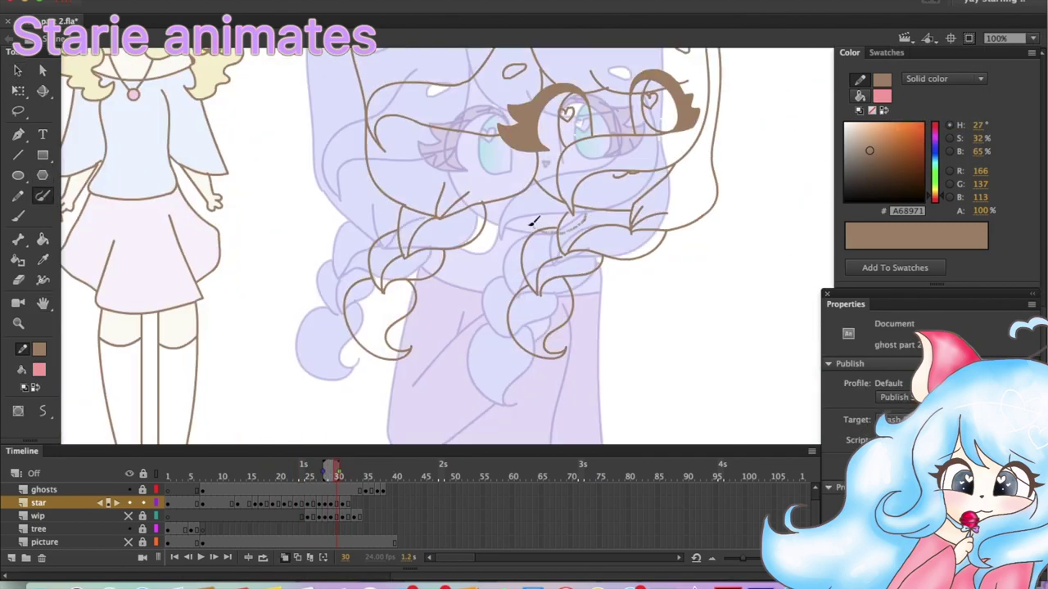
drag(533, 221, 434, 420)
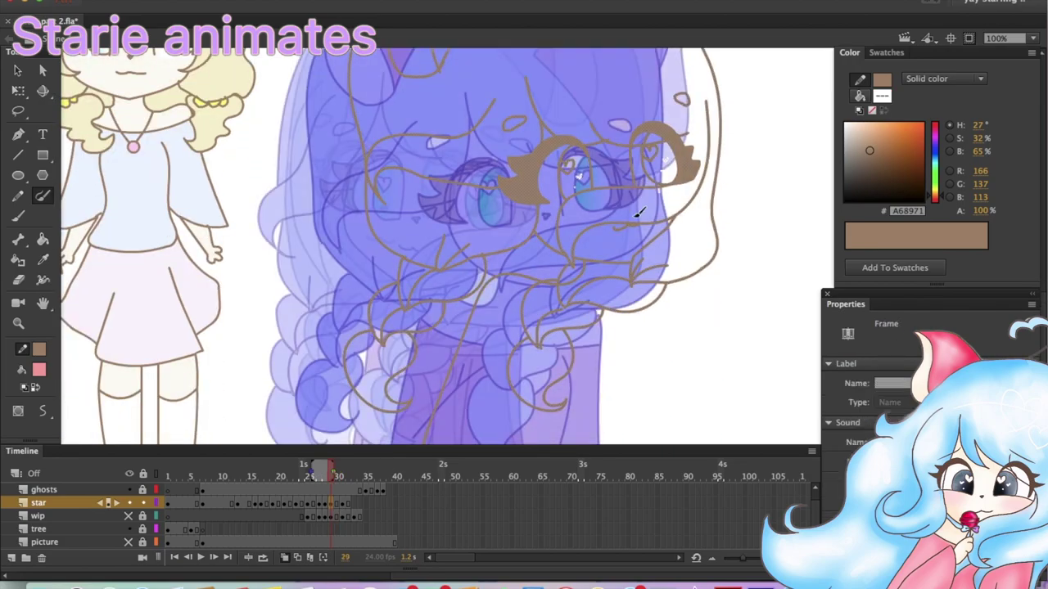
click(334, 505)
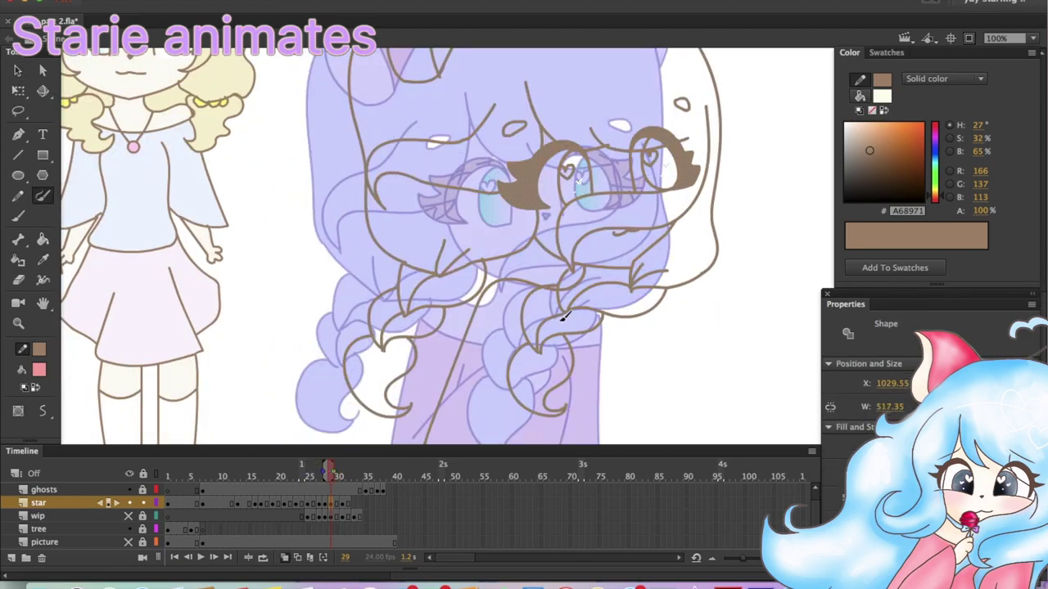
key(b)
scroll(553, 226, down, 3)
drag(531, 329, 530, 329)
drag(455, 315, 507, 261)
Draw the inner sleeve crease, the two torso lines on the right side and the collar line
key(v)
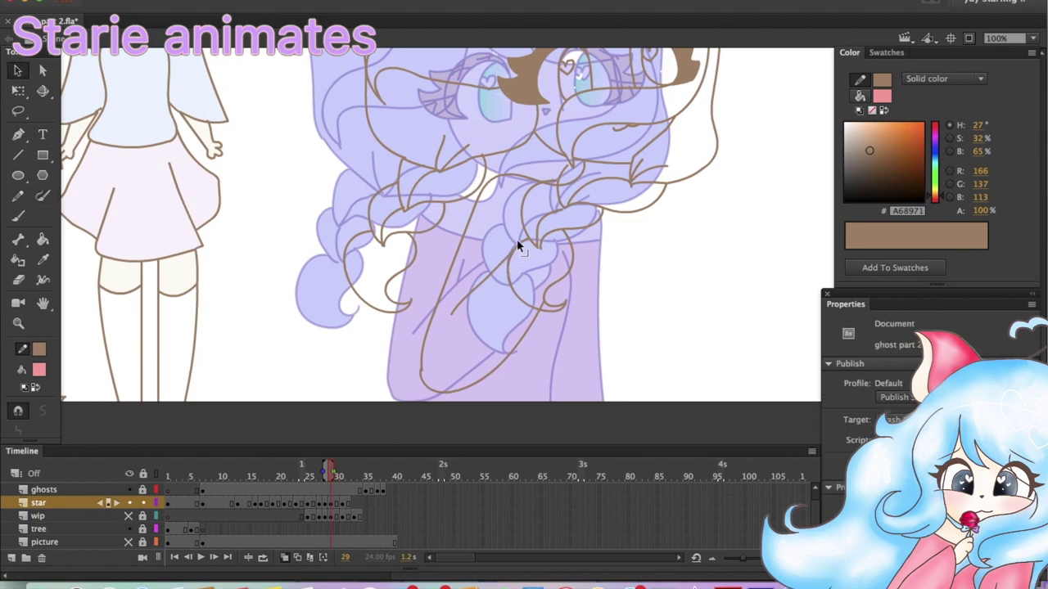
key(b)
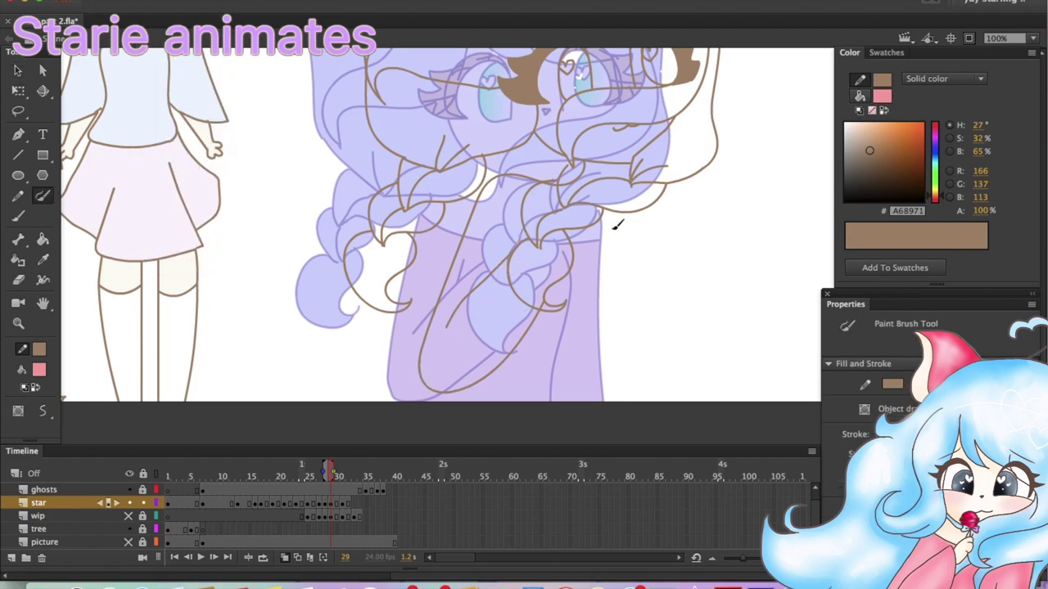
drag(565, 385, 565, 384)
key(v)
key(b)
drag(591, 291, 596, 395)
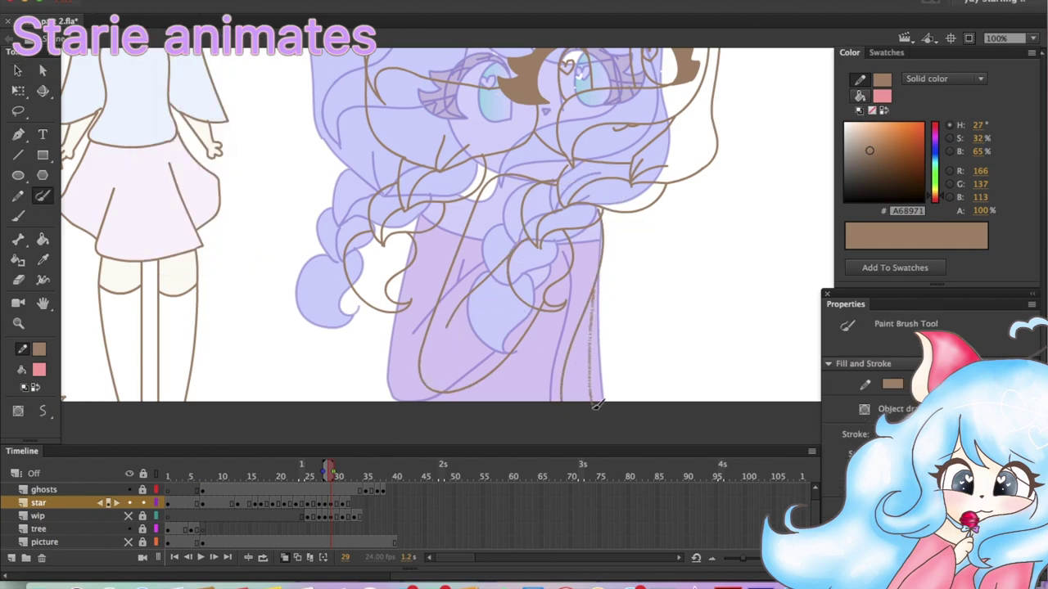
drag(487, 190, 555, 228)
key(v)
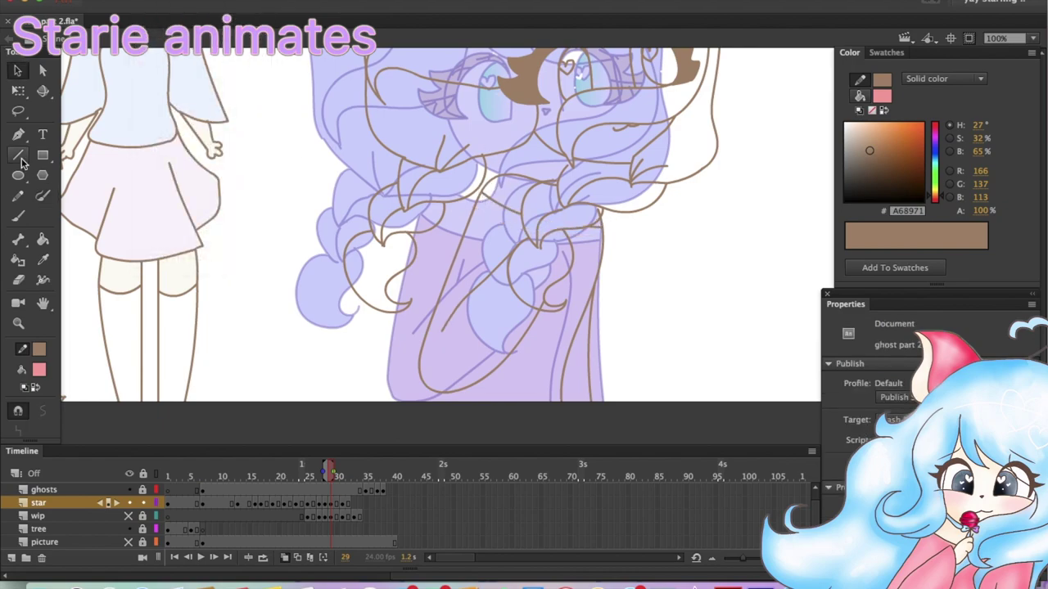
Tidy frame 29's collar, sleeve and torso lines where they meet the braids
click(23, 162)
key(super+minus)
key(v)
key(b)
key(v)
key(n)
key(v)
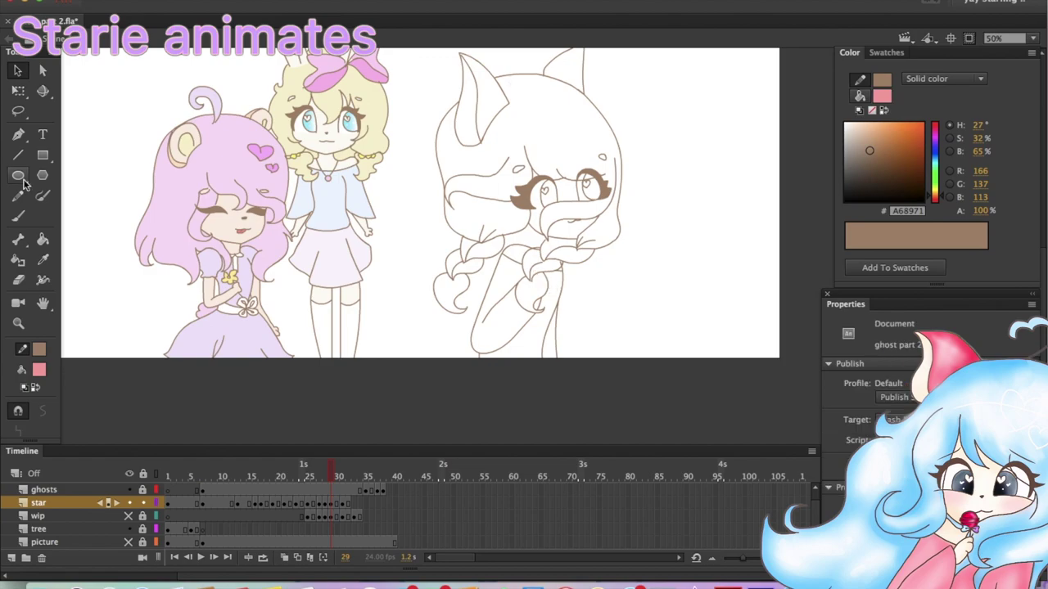
Compare frames 28 and 29 of the head turn and save the file
key(comma)
key(period)
key(b)
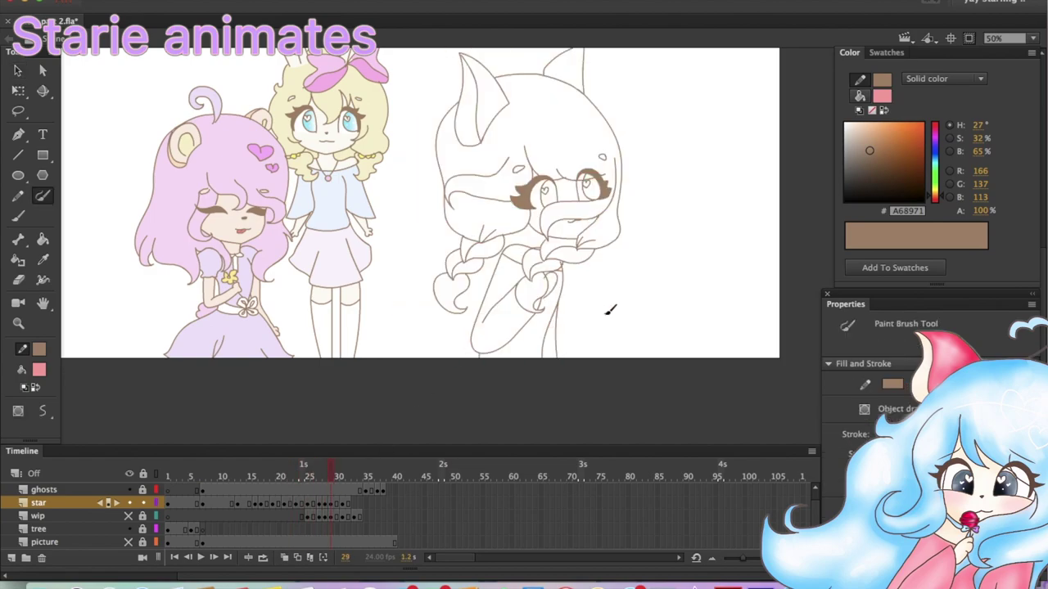
drag(326, 481, 329, 483)
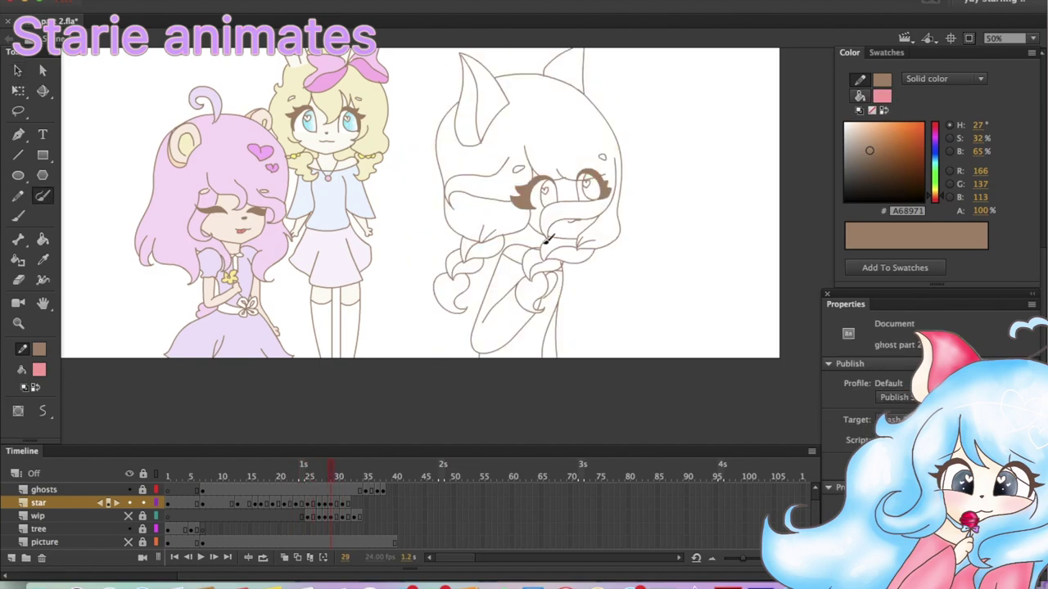
click(20, 74)
drag(333, 472, 334, 473)
key(ctrl+s)
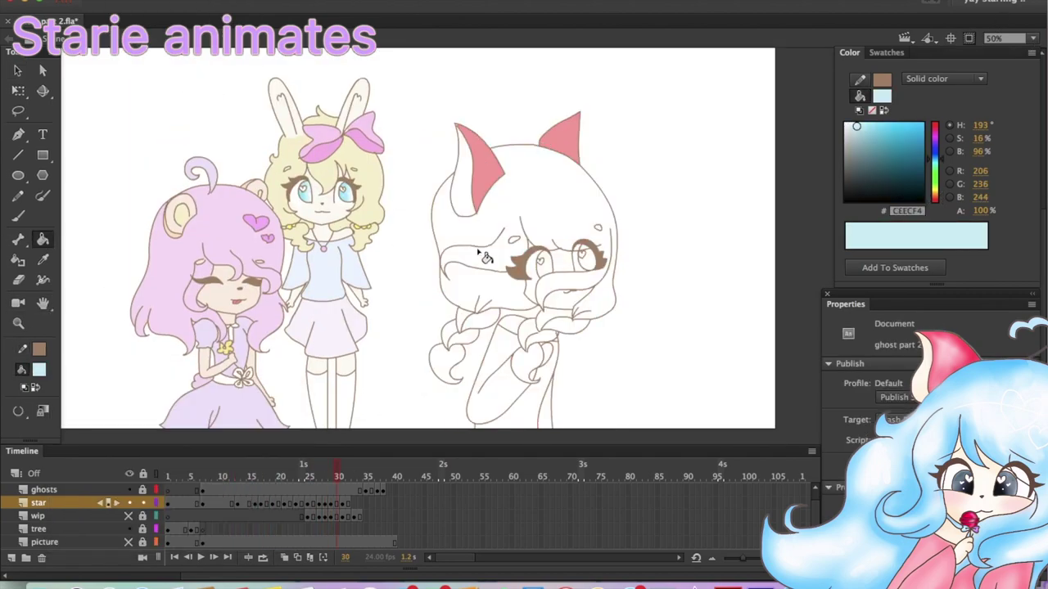
Fill frame 30's hair with pale blue CEECF4 and its irises with the green-to-white linear gradient
click(485, 258)
click(455, 329)
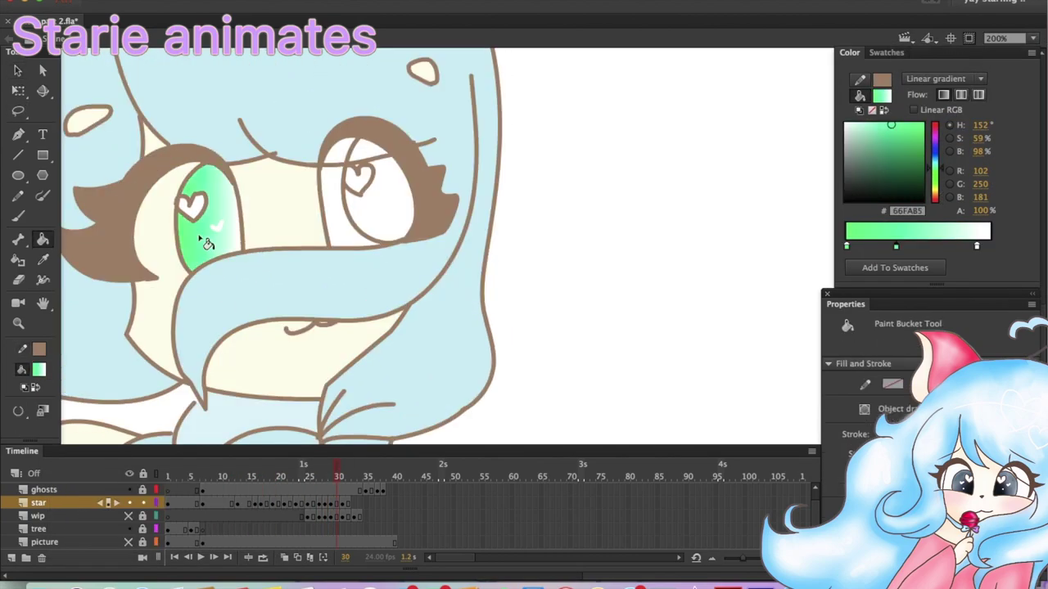
click(370, 190)
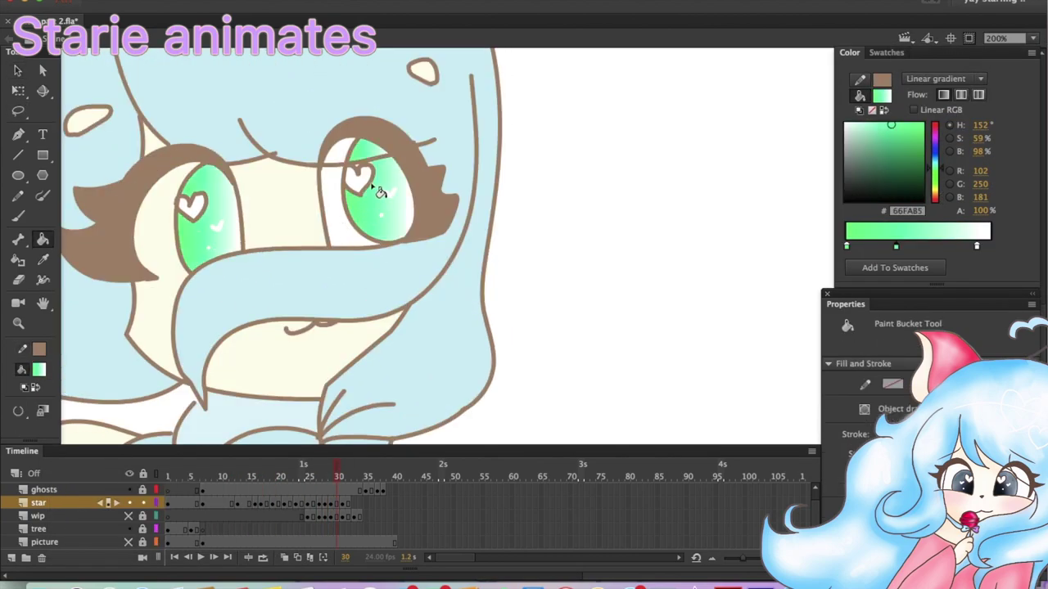
Show the picture layer's background and finish filling frame 30's eye whites with white
double_click(42, 303)
click(129, 542)
click(41, 255)
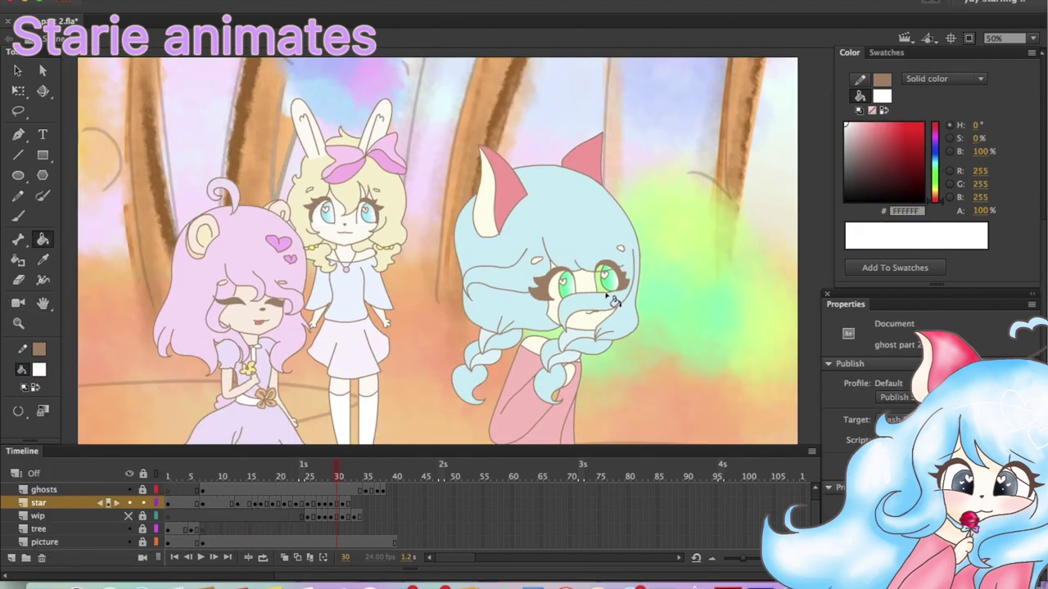
click(255, 106)
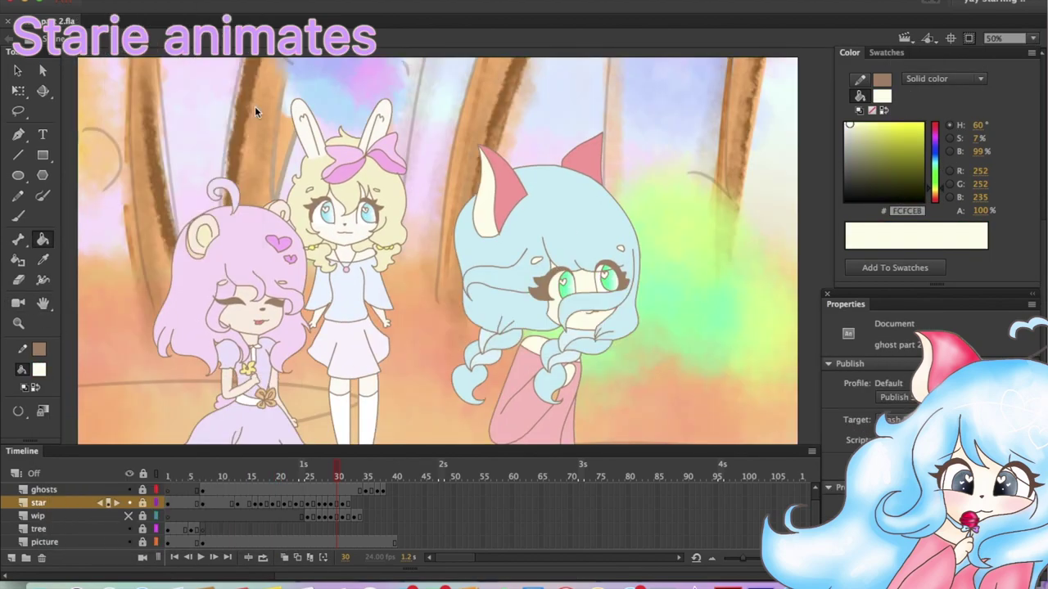
Review the turn from frame 25 and flip frame 31's profile drawing horizontally with Free Transform so the character faces right
mouse_move(339, 480)
mouse_down()
mouse_move(204, 480)
mouse_move(343, 481)
mouse_move(297, 484)
mouse_move(344, 479)
mouse_move(299, 471)
mouse_move(336, 472)
mouse_up()
key(v)
click(306, 471)
click(310, 517)
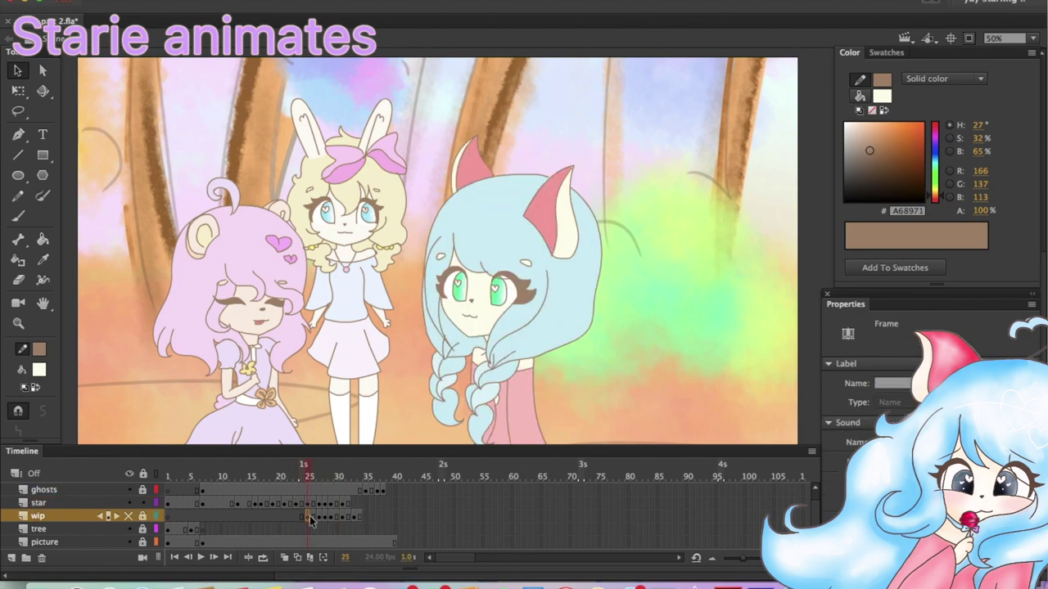
click(344, 503)
key(q)
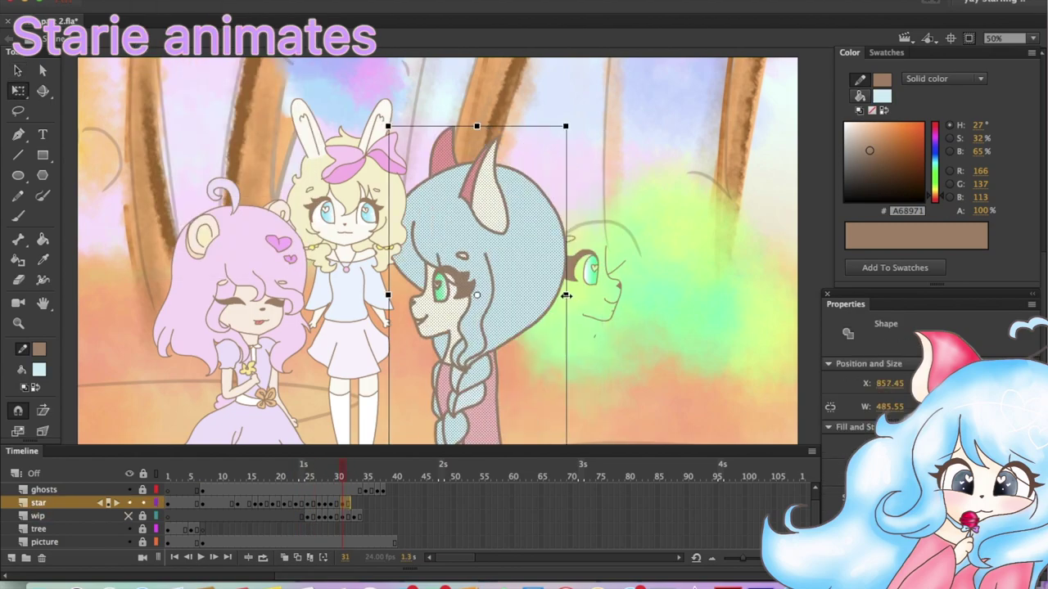
key(super+1)
key(ctrl+z)
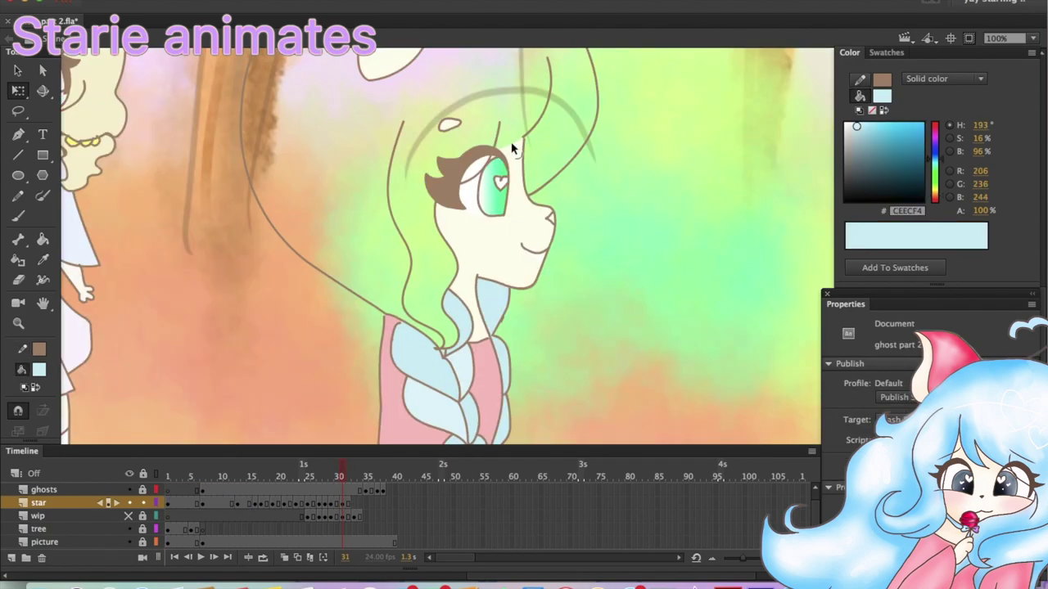
Save the file and delete the cream face and neck fill in frame 31
key(k)
key(super+s)
key(v)
click(532, 260)
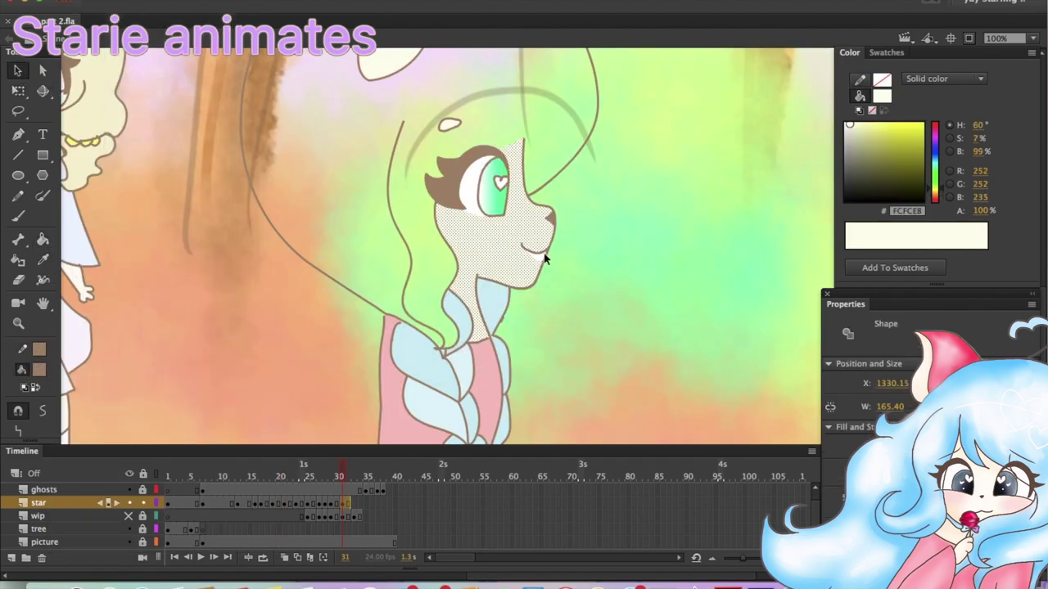
key(Delete)
scroll(507, 327, down, 3)
scroll(564, 298, up, 6)
key(y)
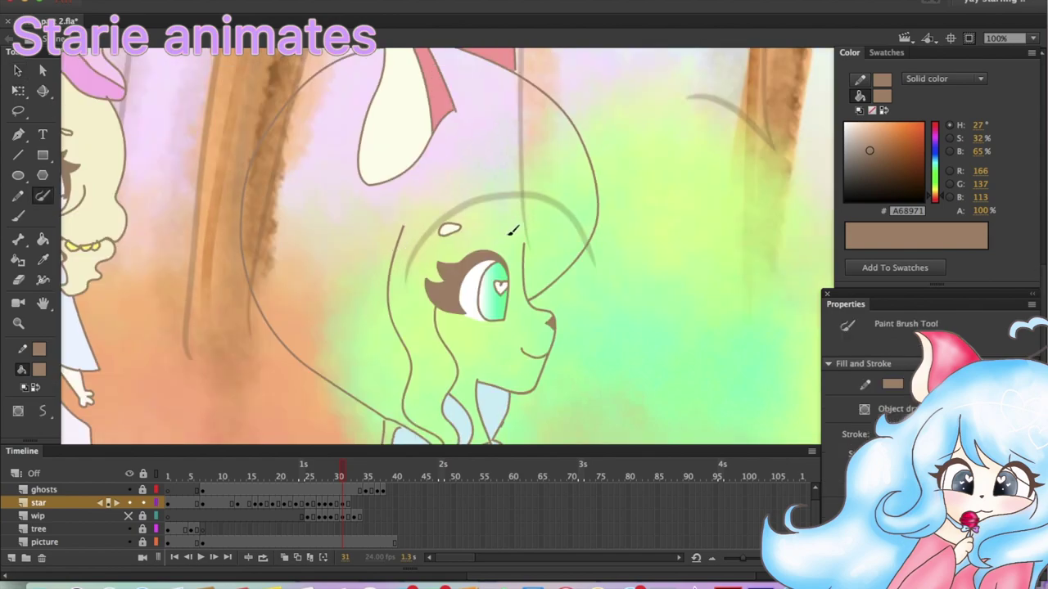
Redraw the fringe strands above the eye in frame 31 with the Paint Brush
key(v)
click(512, 246)
key(y)
key(v)
scroll(525, 279, down, 2)
key(y)
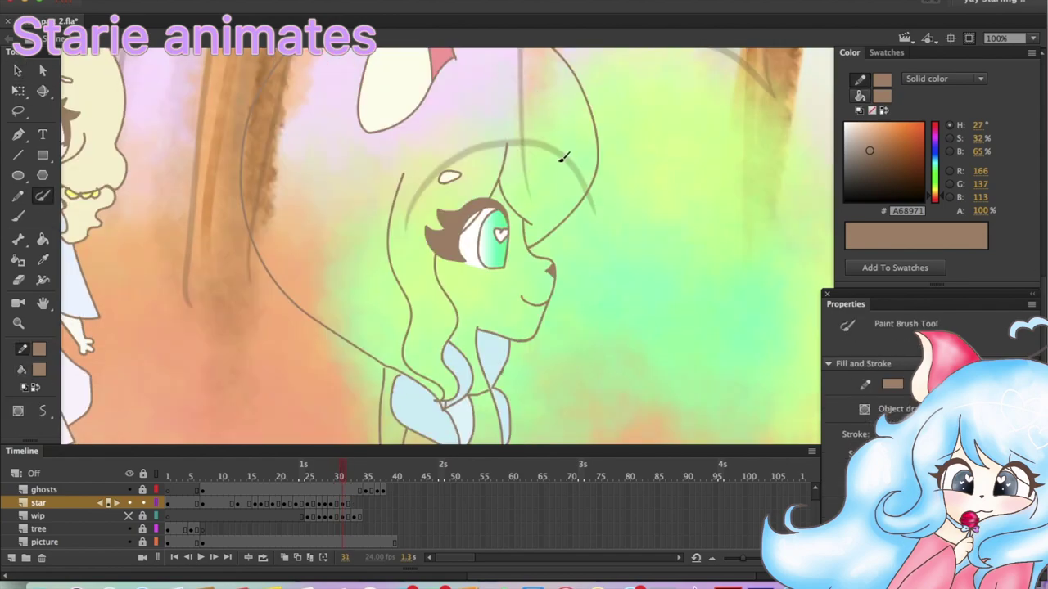
drag(496, 138, 497, 201)
key(v)
key(period)
key(comma)
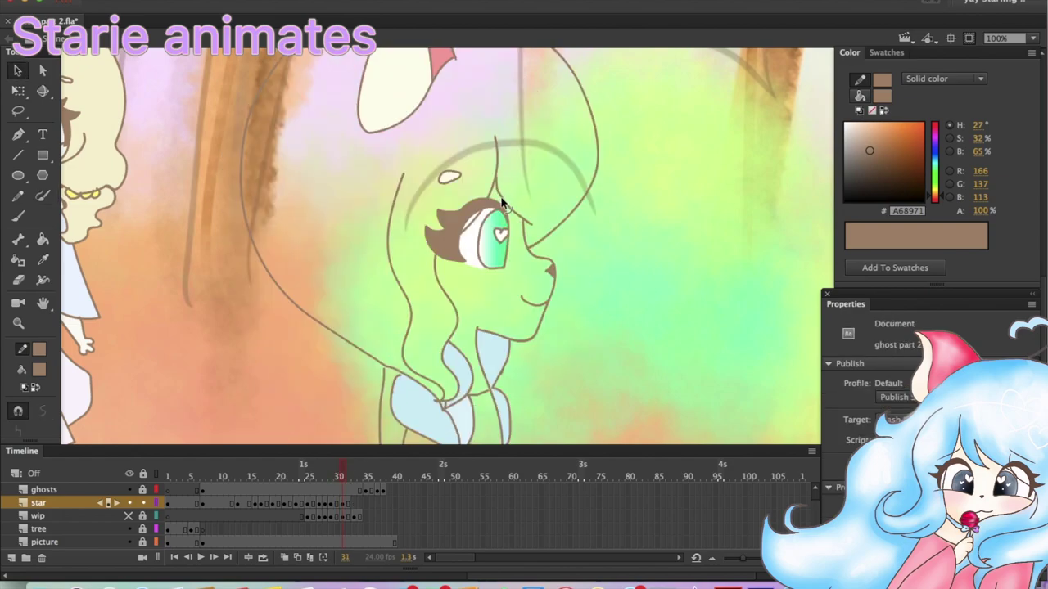
Adjust frame 31's figure against the neighbouring frames and fill its garment with pink F7C1C1
scroll(523, 221, down, 5)
scroll(522, 221, up, 9)
click(1006, 38)
click(918, 103)
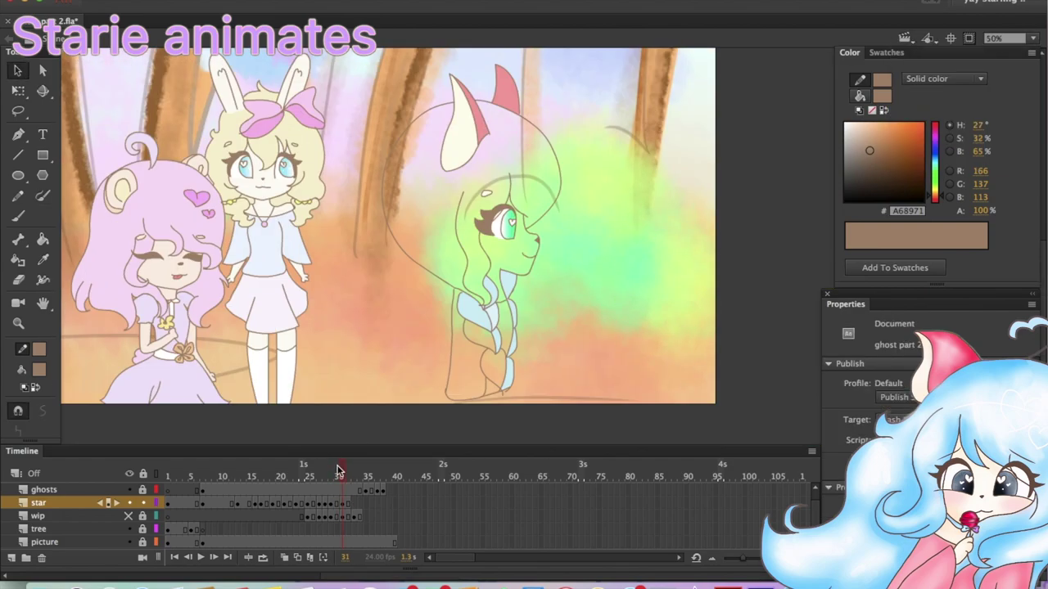
drag(341, 472, 341, 472)
click(341, 503)
click(284, 557)
click(343, 495)
click(468, 399)
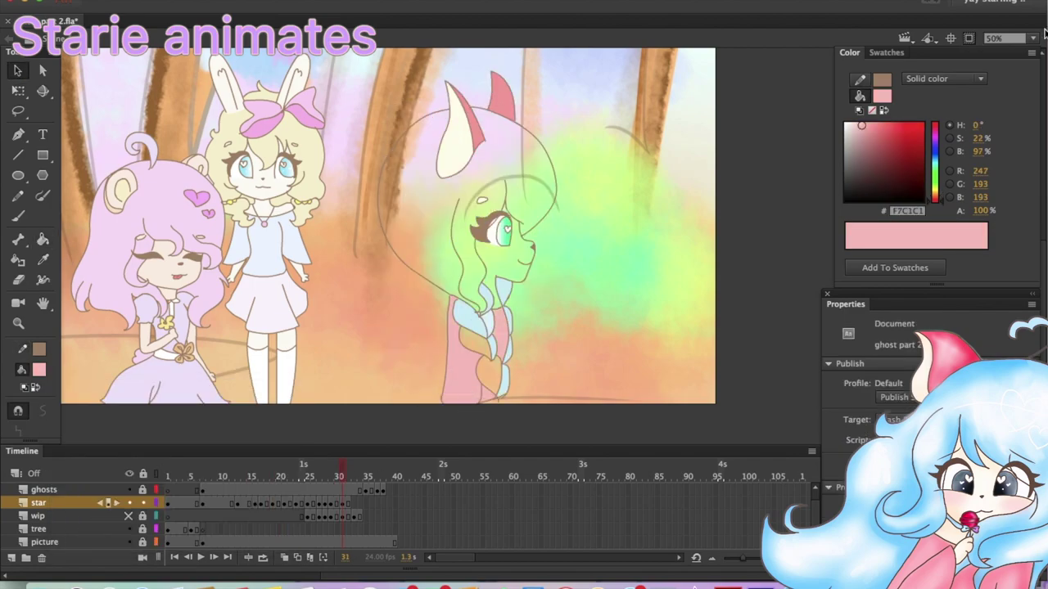
Extend frame 31's garment outline below the stage edge, close the hem and refill the garment pink
key(super+1)
click(478, 280)
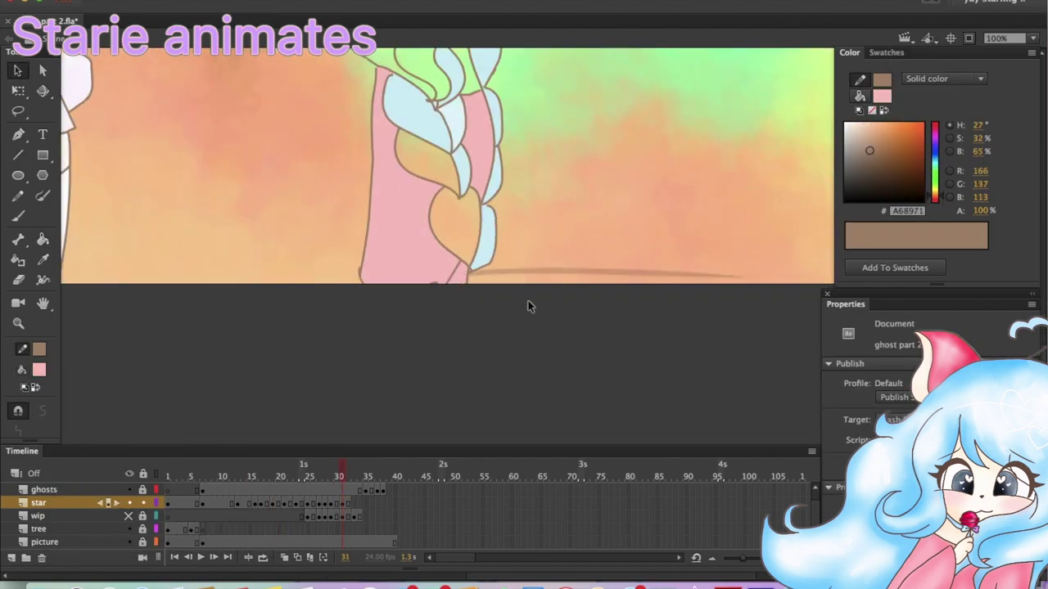
key(b)
key(n)
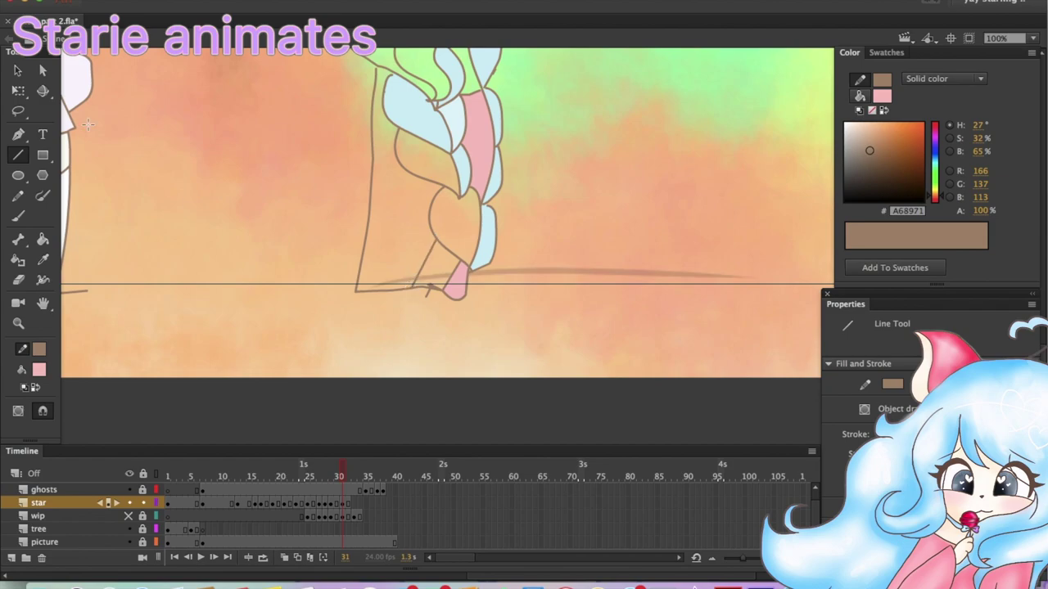
key(b)
scroll(442, 246, up, 3)
key(k)
click(393, 352)
scroll(458, 384, down, 2)
scroll(352, 343, up, 2)
key(v)
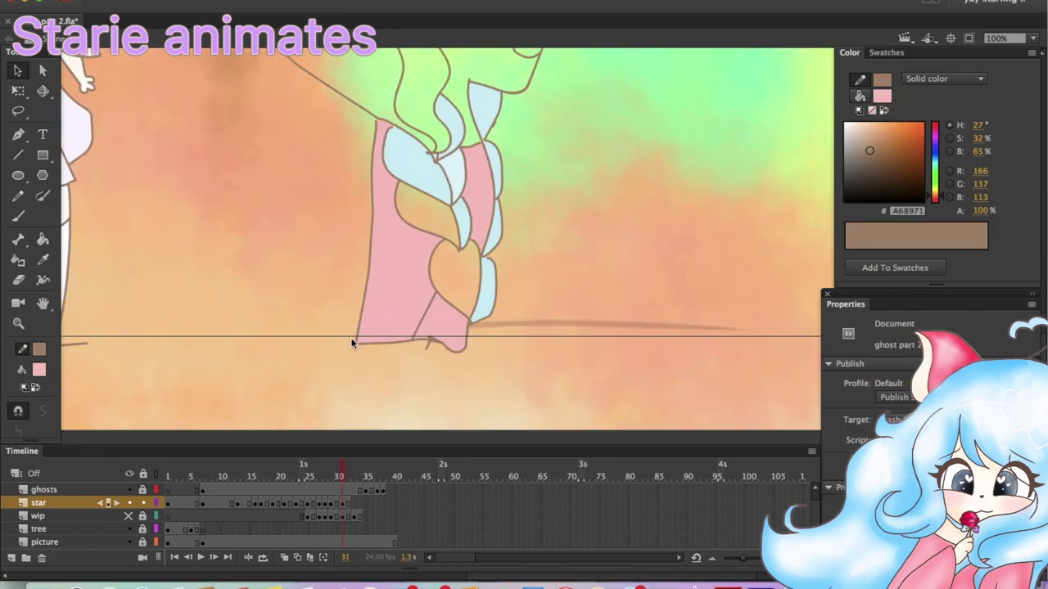
Fill frame 31's hair and braids with pale blue and its face and neck with cream FCFCEB
click(43, 239)
click(455, 327)
scroll(584, 227, up, 3)
click(442, 123)
click(38, 369)
click(516, 98)
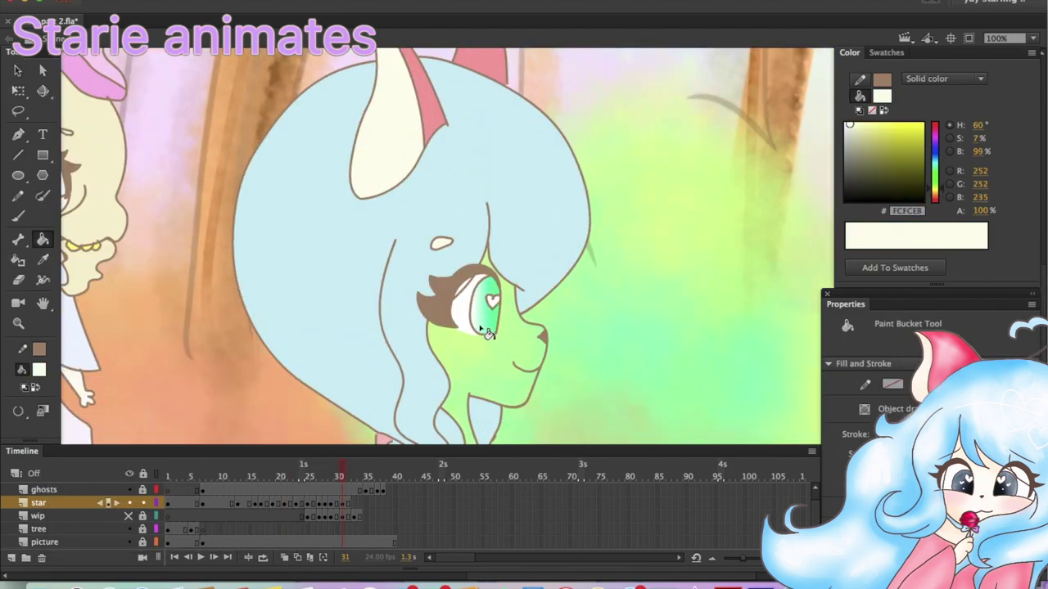
scroll(463, 329, down, 3)
key(b)
key(k)
Draw the back and sleeve outlines on the torso behind the near braid
key(b)
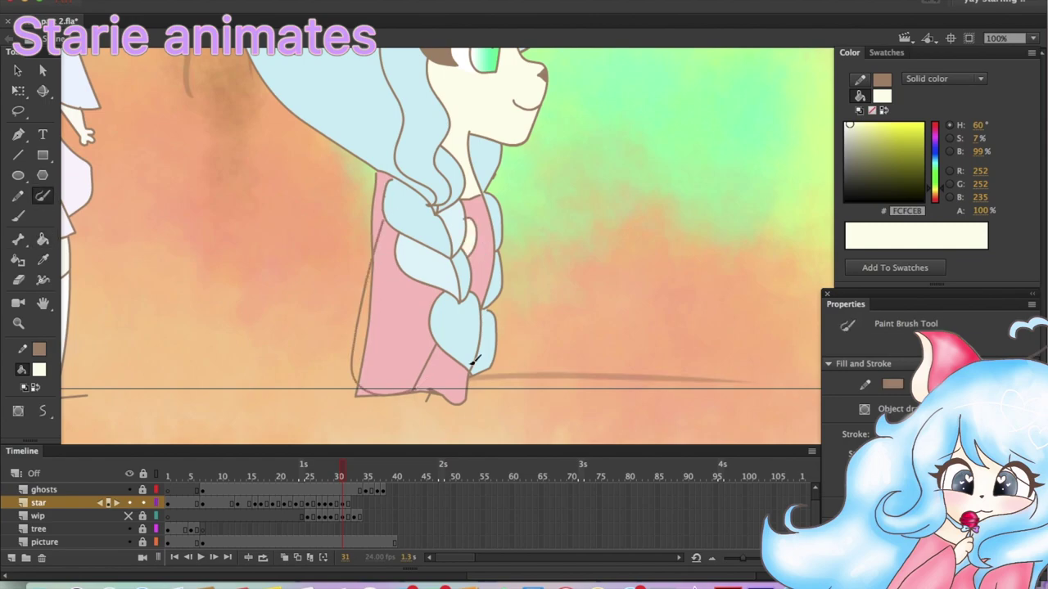
drag(379, 231, 374, 342)
key(v)
key(period)
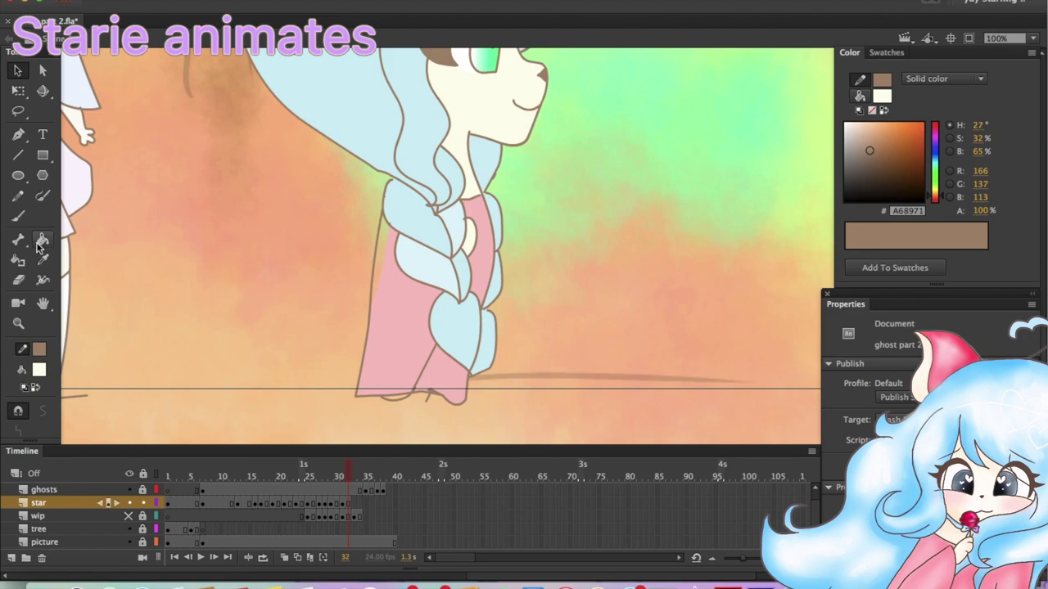
key(b)
key(v)
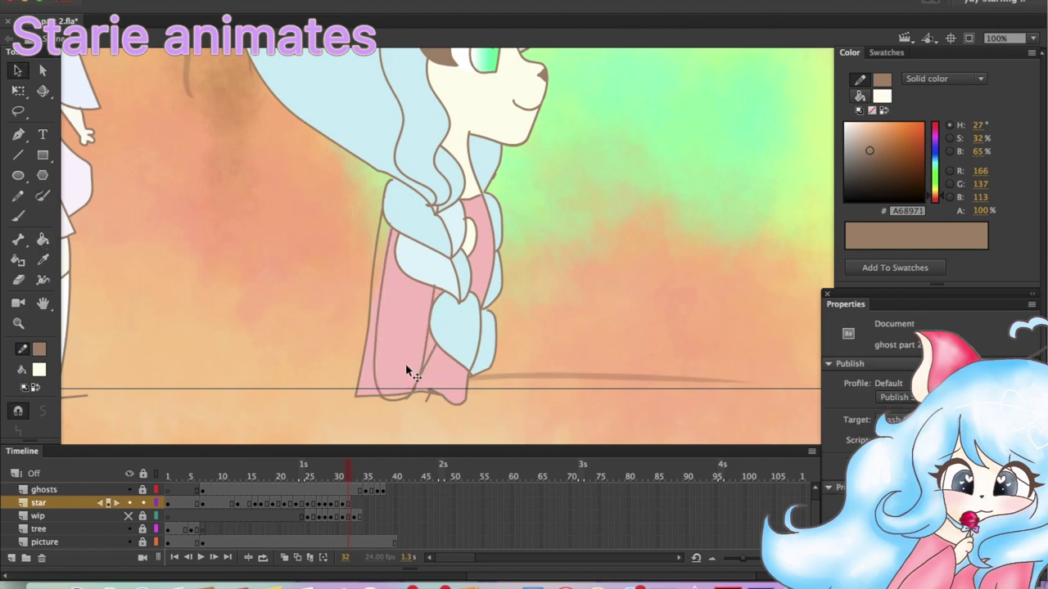
click(423, 379)
Fill the torso and sleeve with pink F7C1C1 and rework the small outline on the chest between the braids
key(b)
key(period)
key(comma)
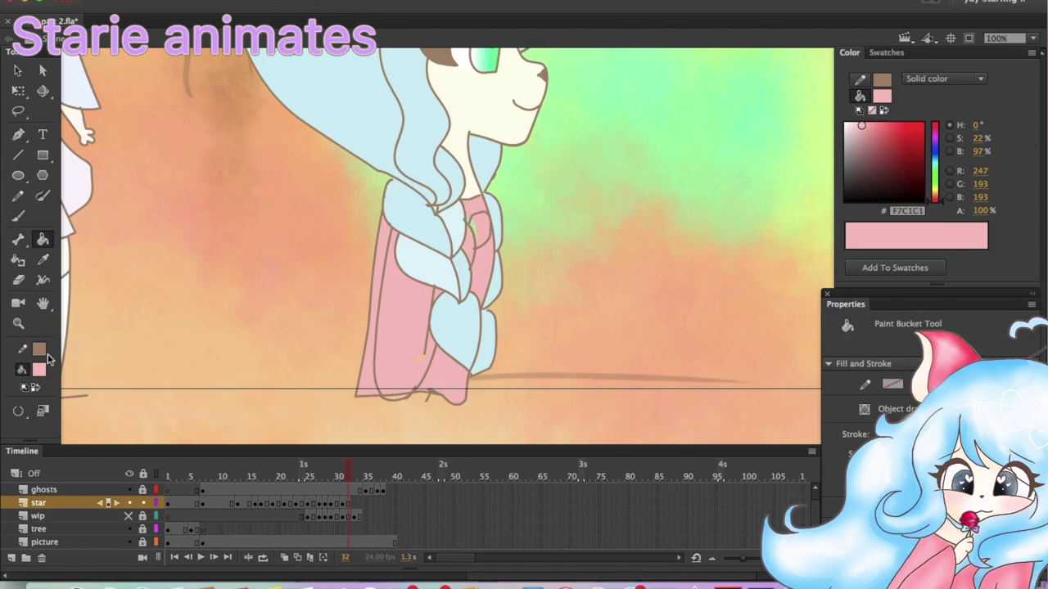
key(v)
scroll(356, 309, right, 3)
scroll(687, 272, up, 3)
key(k)
click(343, 472)
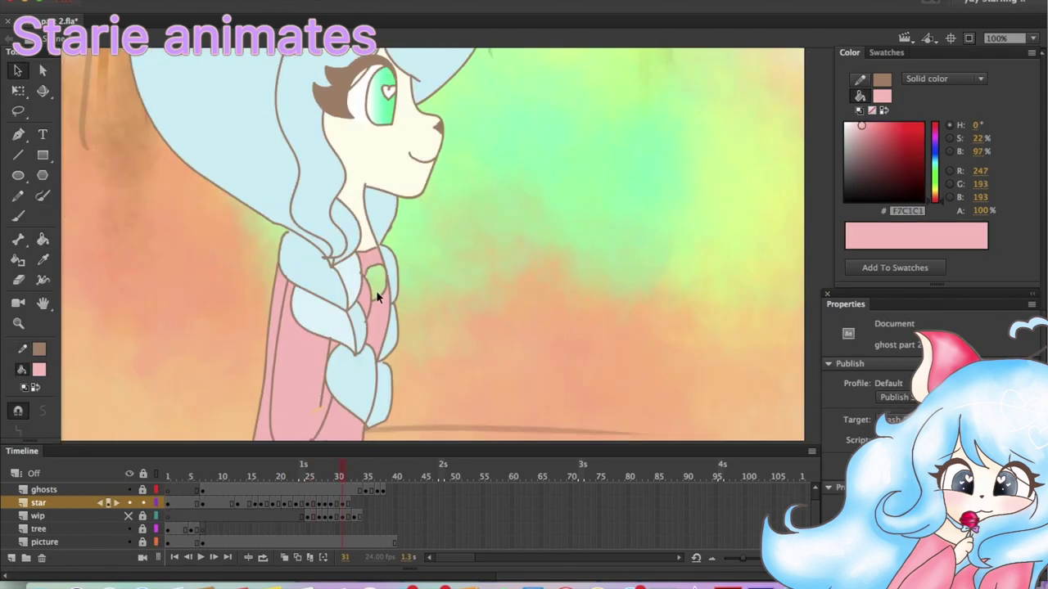
Draw the edge of the small chest shape between the braids and fill it with cream FCFCEB
key(b)
drag(374, 260, 381, 296)
key(v)
key(k)
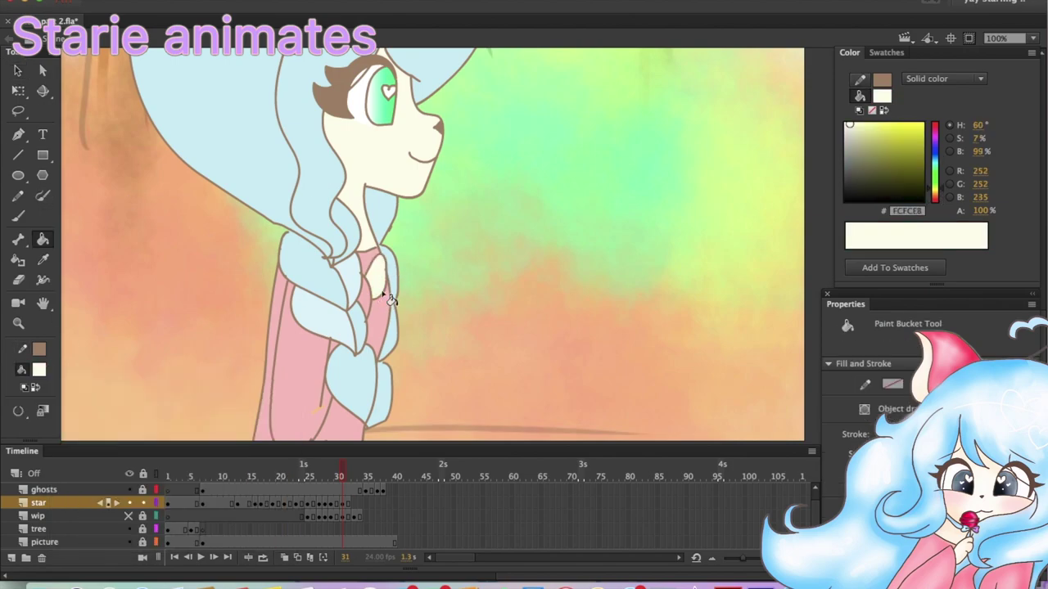
scroll(432, 245, down, 3)
key(v)
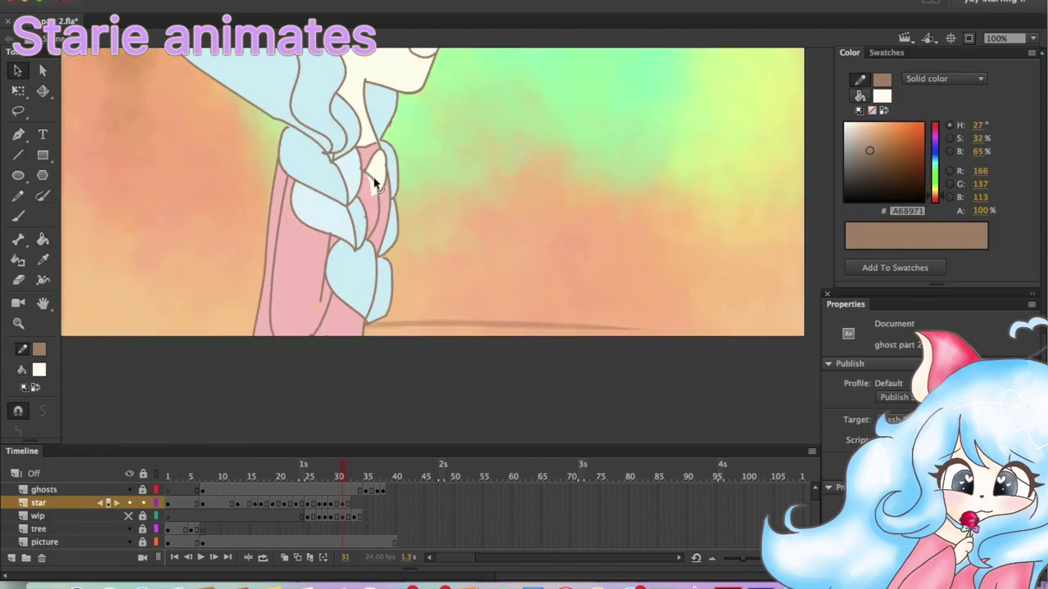
Clean up the fills around the chest shape and along the back edge of the sleeve
key(k)
alt+click(393, 175)
click(273, 271)
key(v)
key(i)
click(347, 275)
Rework the diagonal sleeve crease at the lower braid and refill the braid section with pale blue CEECF4
key(v)
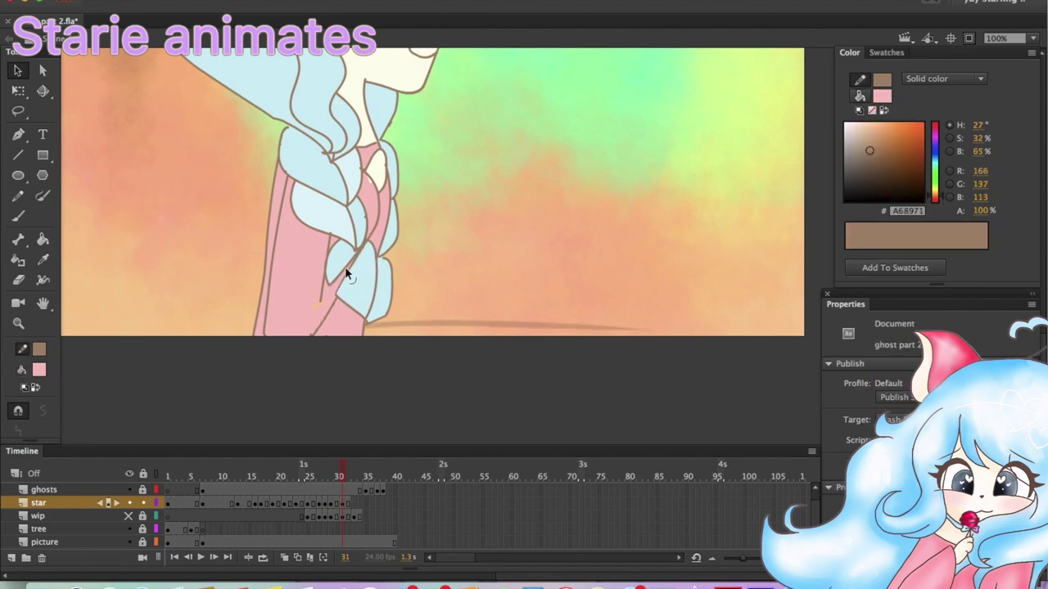
click(18, 157)
key(v)
scroll(279, 323, up, 2)
key(k)
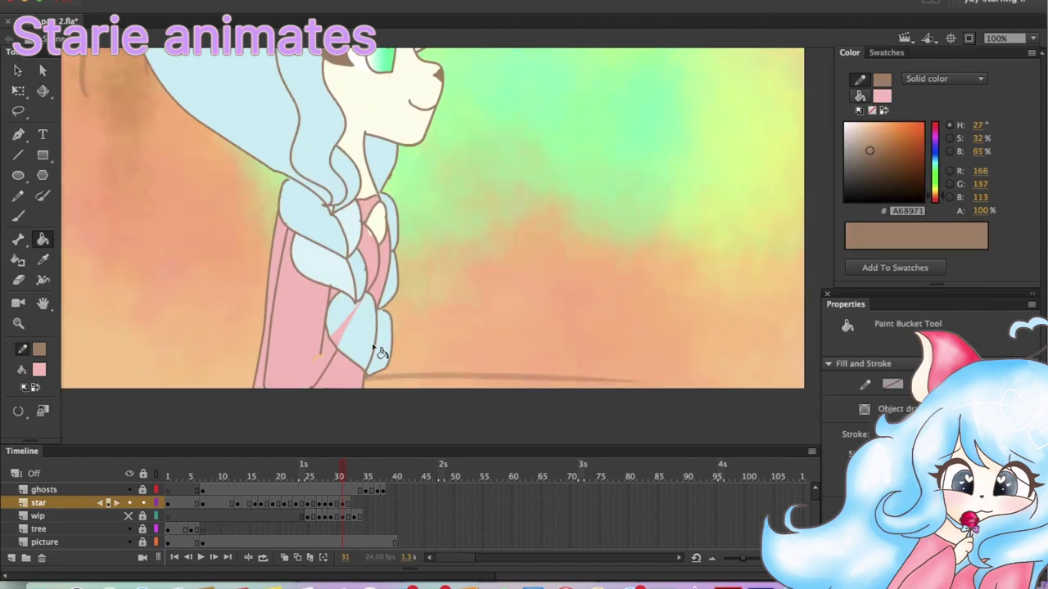
alt+click(360, 279)
click(345, 325)
key(v)
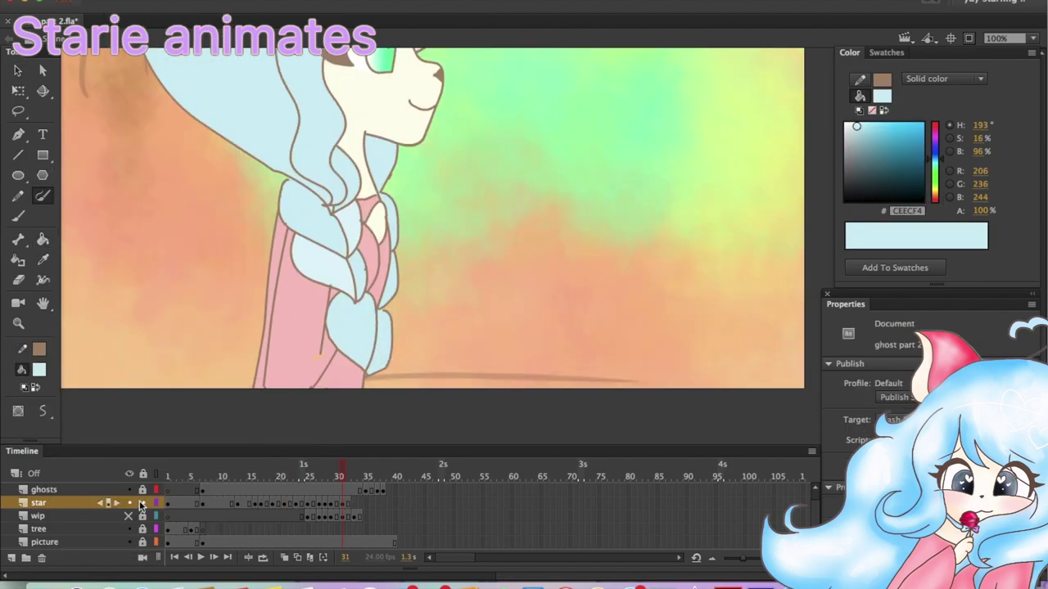
Try to extend the inner sleeve line down to the diagonal crease with a straight line
key(i)
click(332, 373)
key(v)
click(324, 381)
click(71, 217)
key(n)
key(v)
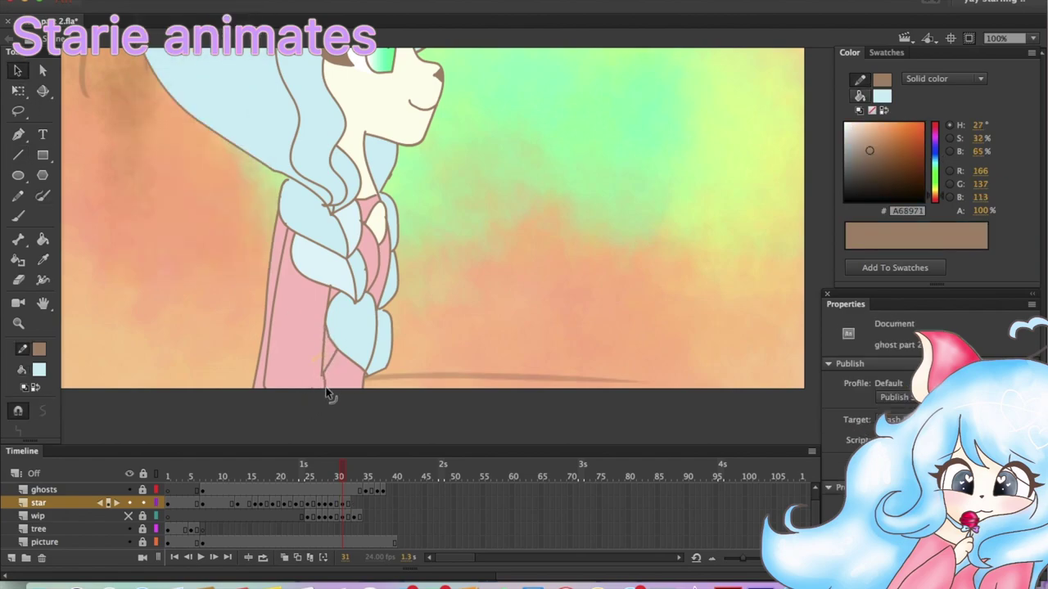
scroll(423, 356, down, 3)
scroll(423, 356, left, 5)
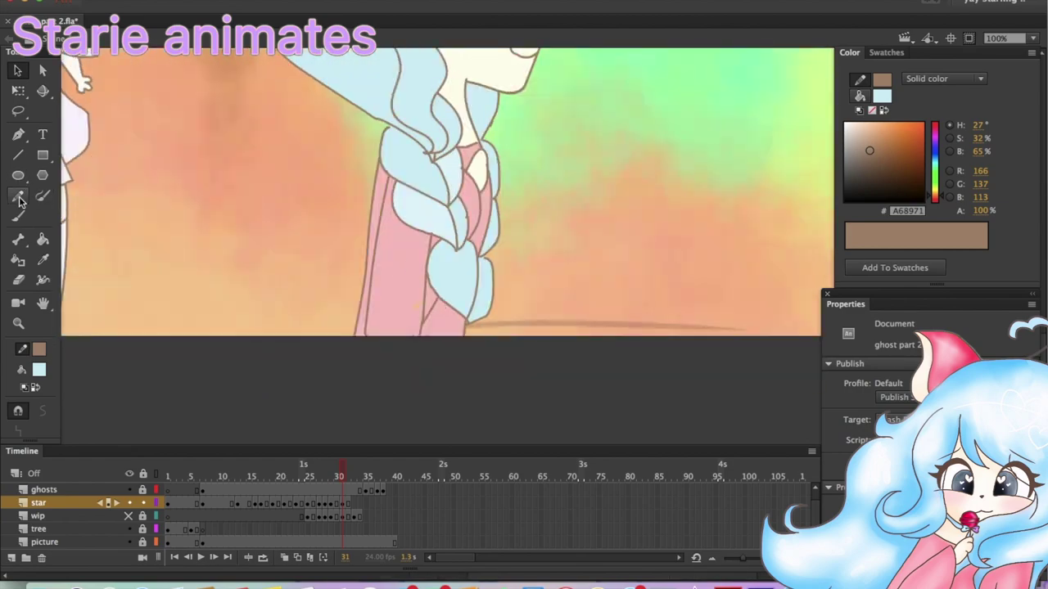
Remove the diagonal crease below the near braid and make the lower sleeve area solid pink F7C1C1
key(i)
click(422, 329)
key(b)
key(v)
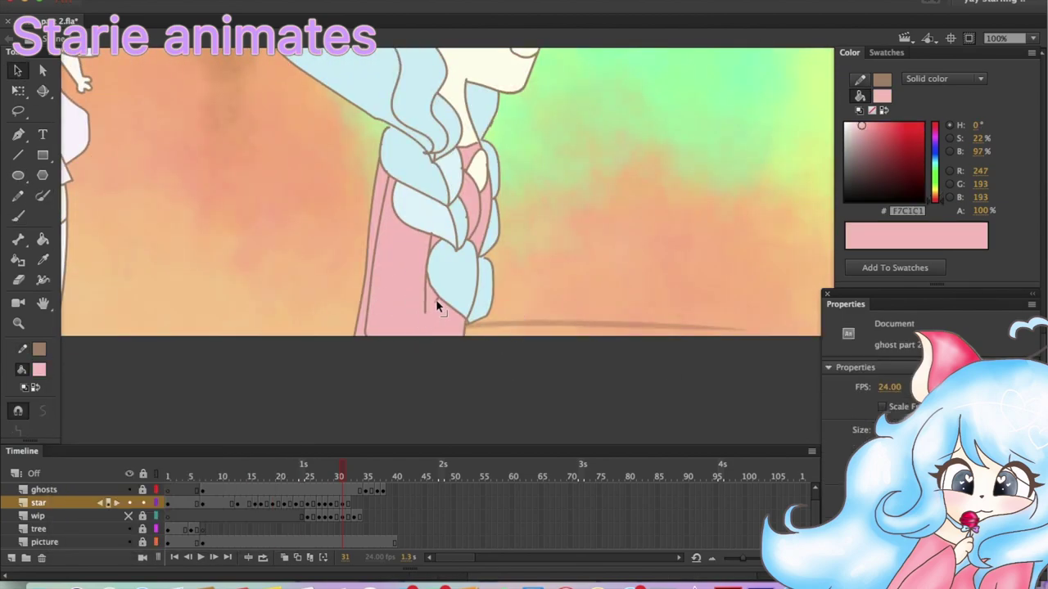
Draw a new diagonal sleeve crease with the Line tool and remove the part crossing the braid and the leftover inner line
click(18, 157)
key(v)
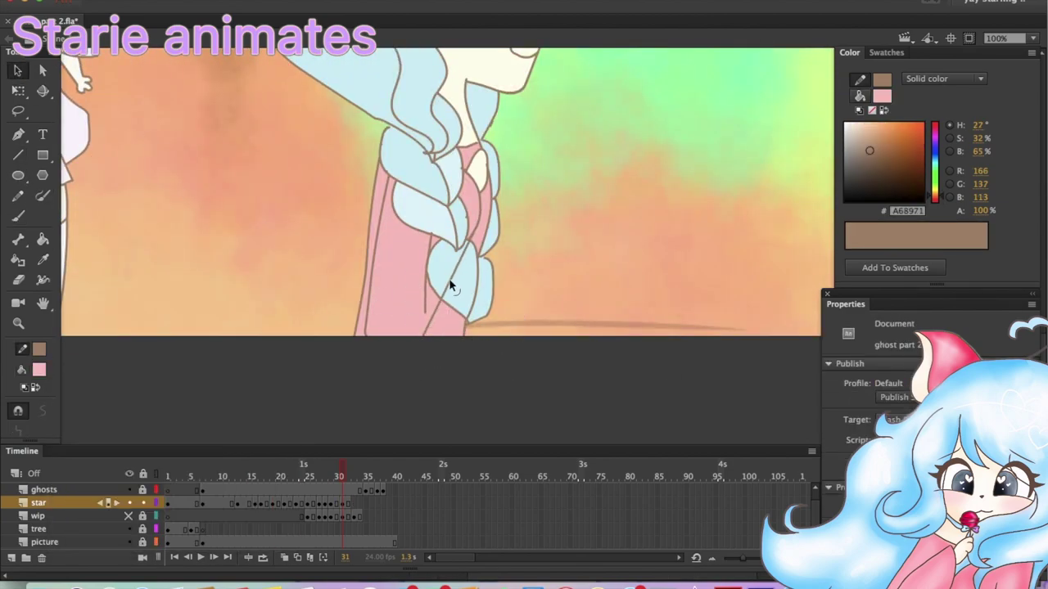
key(n)
drag(443, 177, 432, 285)
key(v)
click(445, 269)
click(515, 248)
click(334, 469)
click(1003, 38)
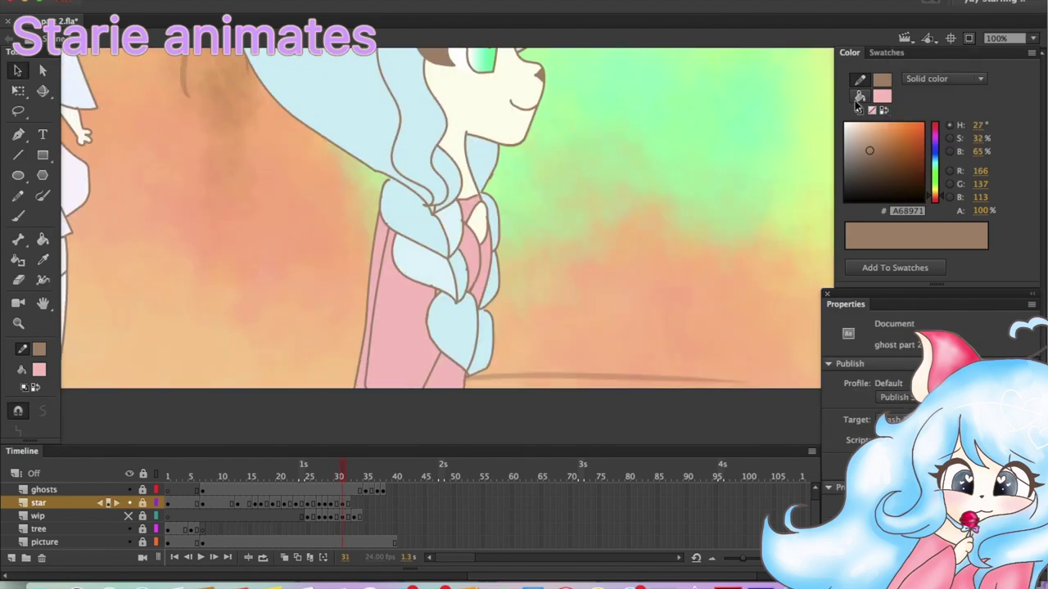
Play back the head-turn animation with the full scene and return to frame 31
click(900, 105)
click(200, 558)
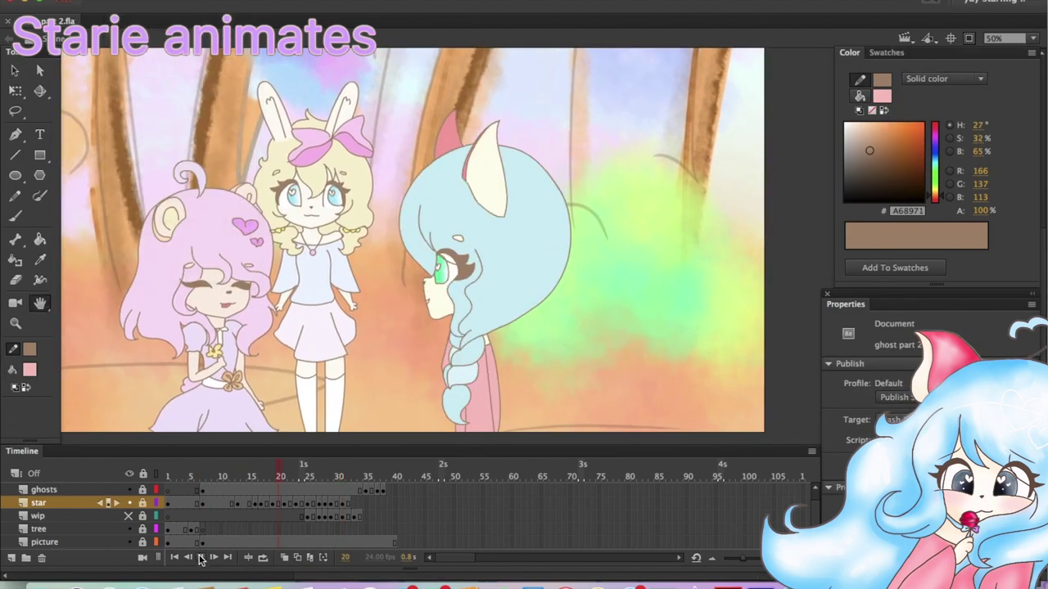
click(152, 0)
click(353, 469)
mouse_move(353, 469)
mouse_down()
mouse_move(305, 476)
mouse_move(344, 479)
mouse_up()
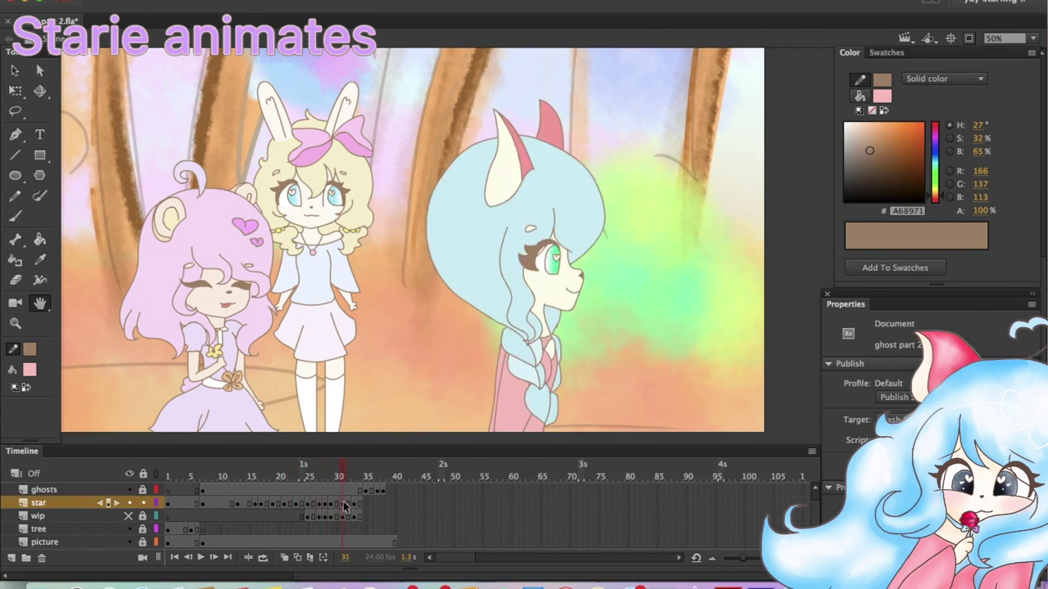
key(v)
click(463, 236)
click(340, 476)
key(Return)
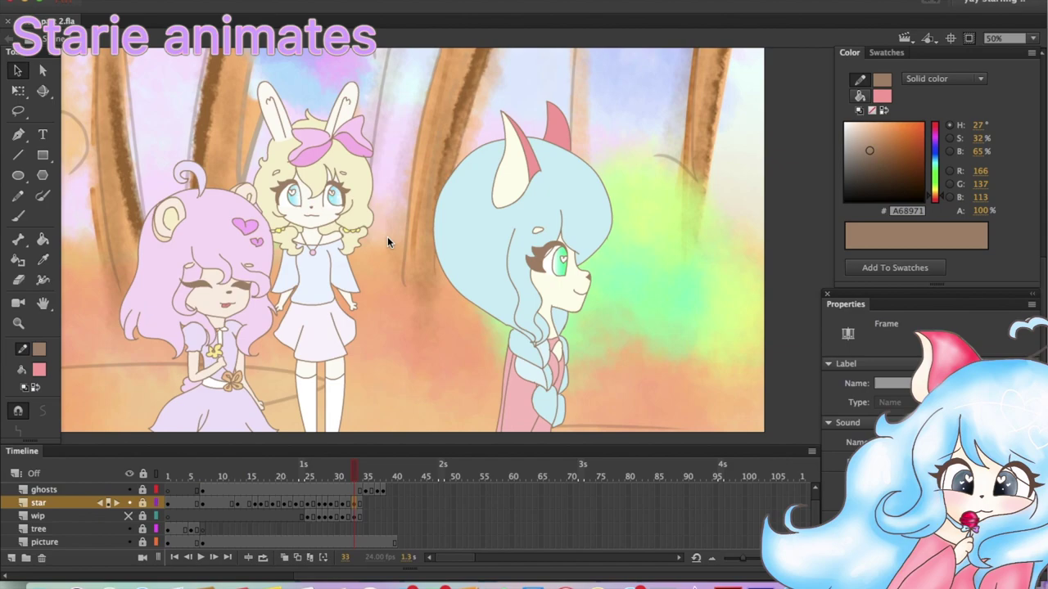
click(200, 557)
click(343, 477)
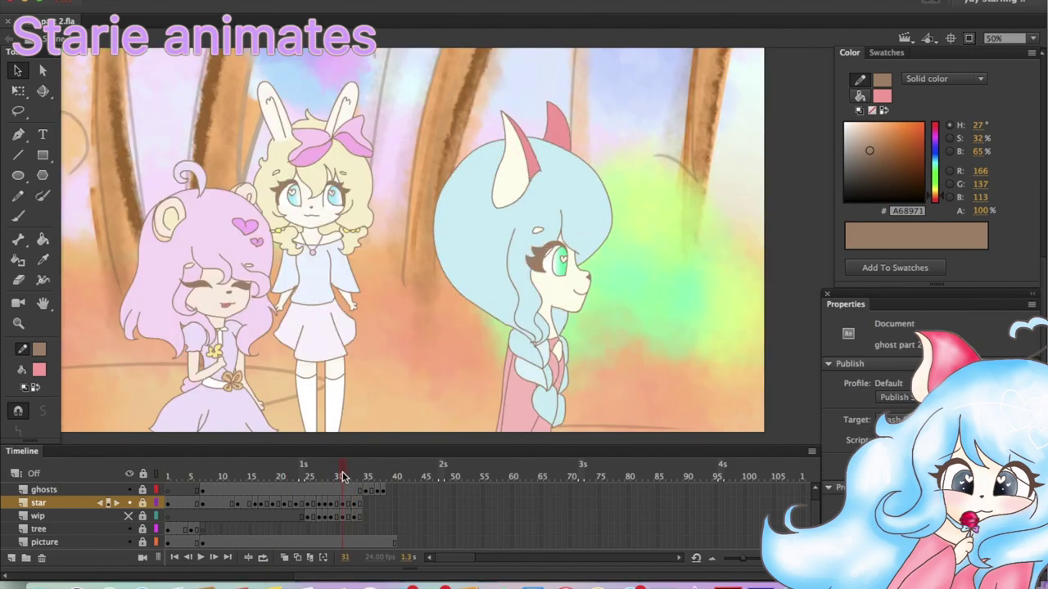
Clear the hair on frame 31 and redraw the rear hair outline down to the nape using onion skinning
click(524, 204)
key(Delete)
key(super+equal)
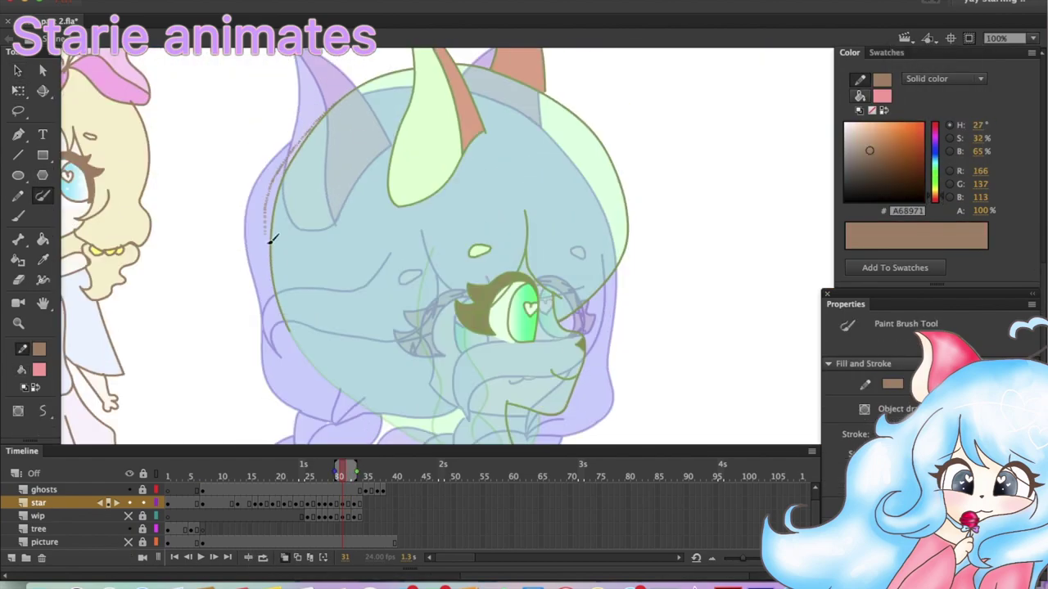
drag(270, 239, 290, 352)
scroll(344, 369, down, 5)
key(v)
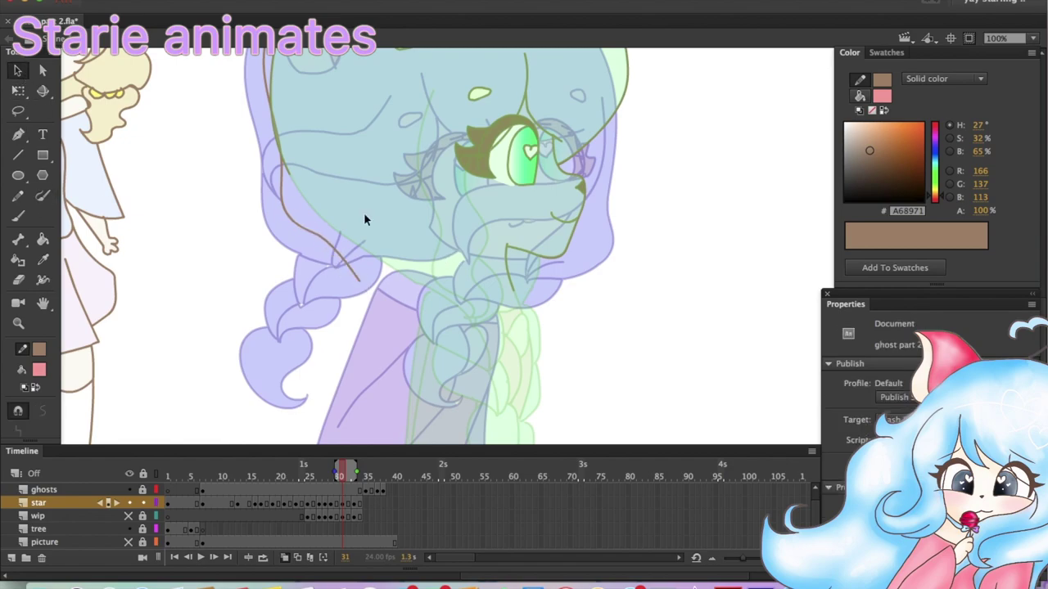
Draw the gathered hair strands at the nape and the overlapping sections of the rear braid on frame 31
click(43, 195)
key(v)
drag(358, 288, 344, 255)
key(b)
key(v)
scroll(380, 330, down, 5)
key(b)
mouse_move(400, 157)
mouse_down()
mouse_move(412, 214)
mouse_move(462, 246)
mouse_up()
key(v)
key(b)
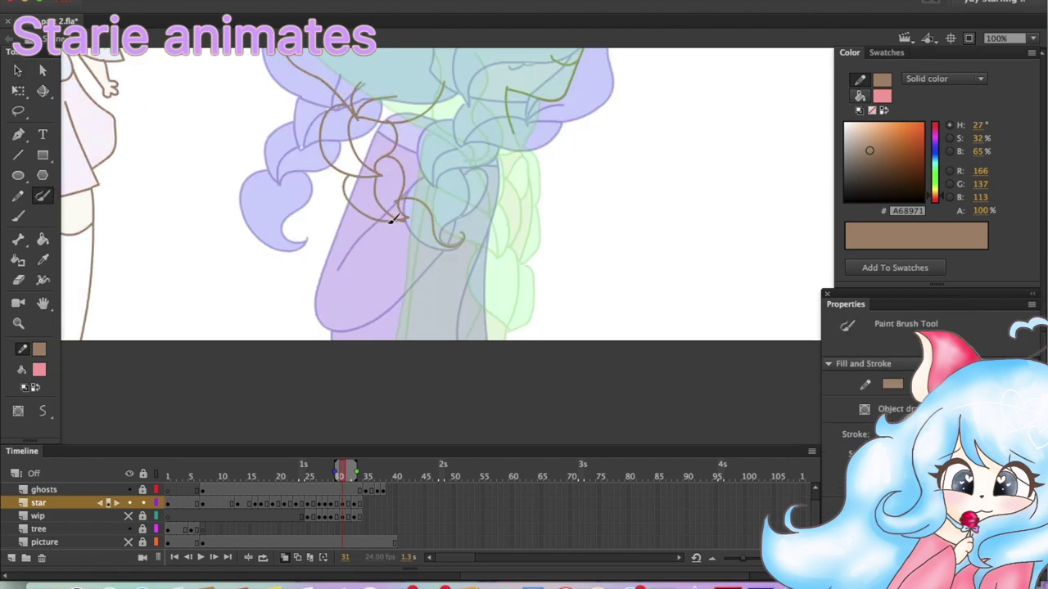
drag(385, 226, 458, 270)
Try to reposition the rear braid sections with a lasso selection and Free Transform
key(v)
scroll(397, 168, up, 3)
key(l)
drag(301, 205, 463, 321)
key(q)
drag(393, 287, 324, 287)
drag(402, 372, 422, 286)
key(Escape)
key(ctrl+z)
Redraw the rear braid's sections slanting back behind the shoulder, ending in a curled tip
key(b)
drag(385, 225, 344, 262)
drag(344, 200, 328, 262)
key(v)
key(Escape)
key(b)
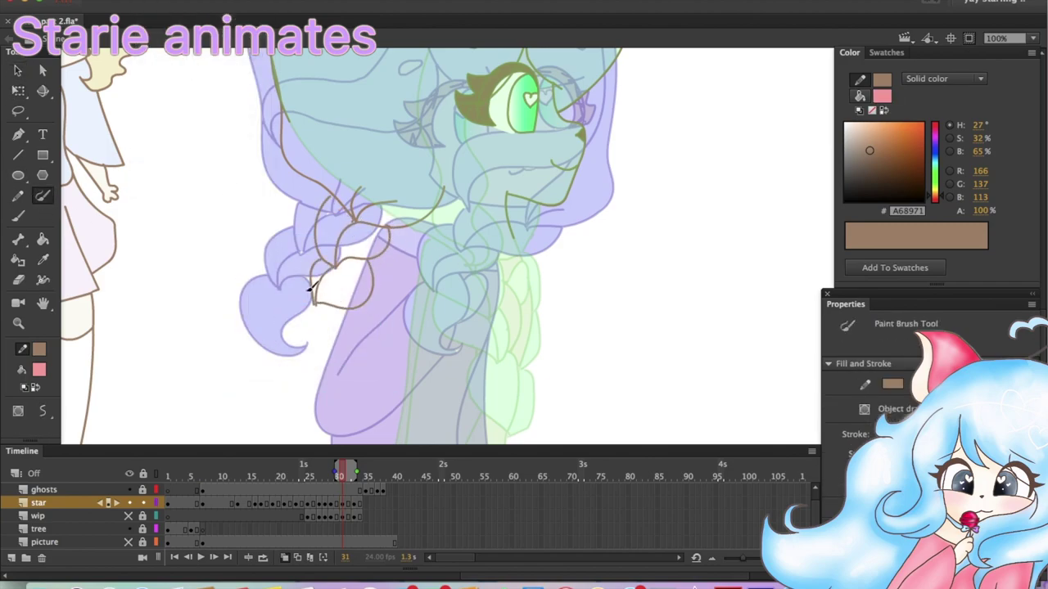
drag(307, 358, 304, 360)
Move the rear braid slightly toward the body and down, and reshape the rear hair outline to meet it
click(344, 471)
key(l)
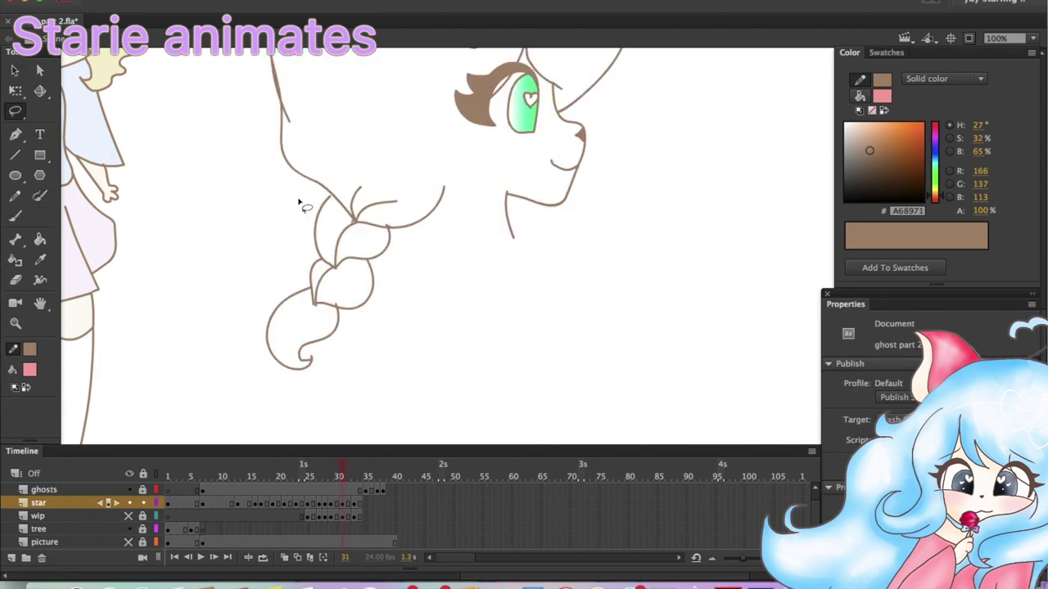
key(period)
key(v)
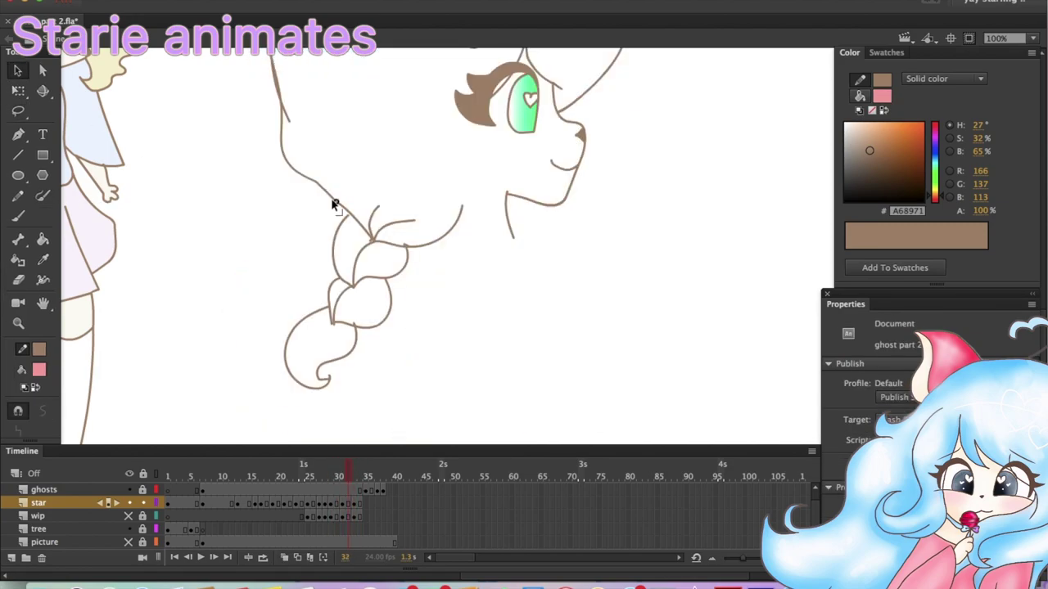
click(381, 168)
scroll(340, 158, up, 6)
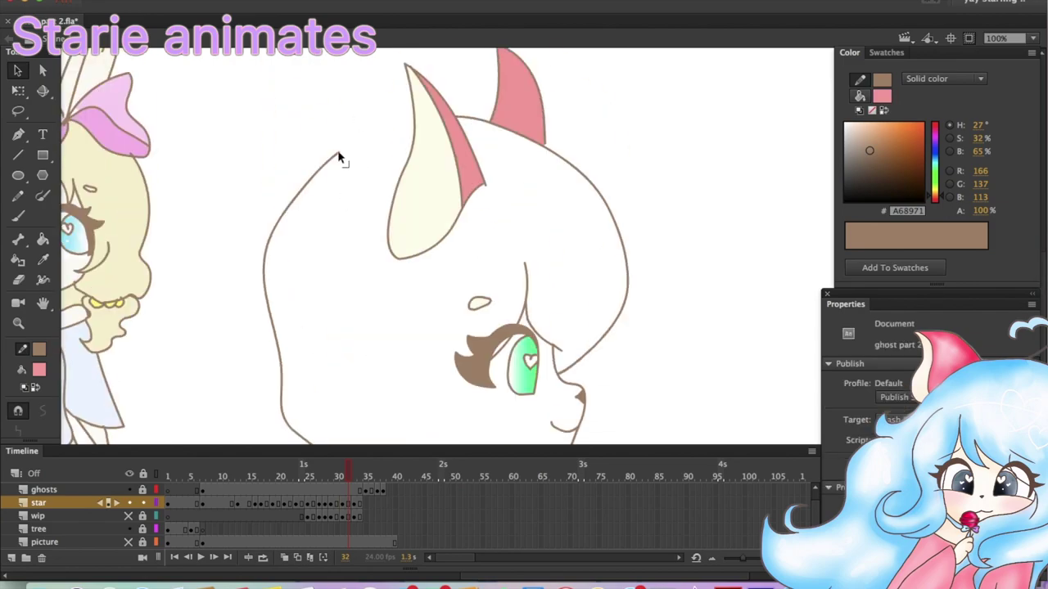
Draw the swept side lock on frame 31 with two curves running from the rear hair outline toward the eye
scroll(416, 132, down, 3)
key(b)
click(263, 557)
key(comma)
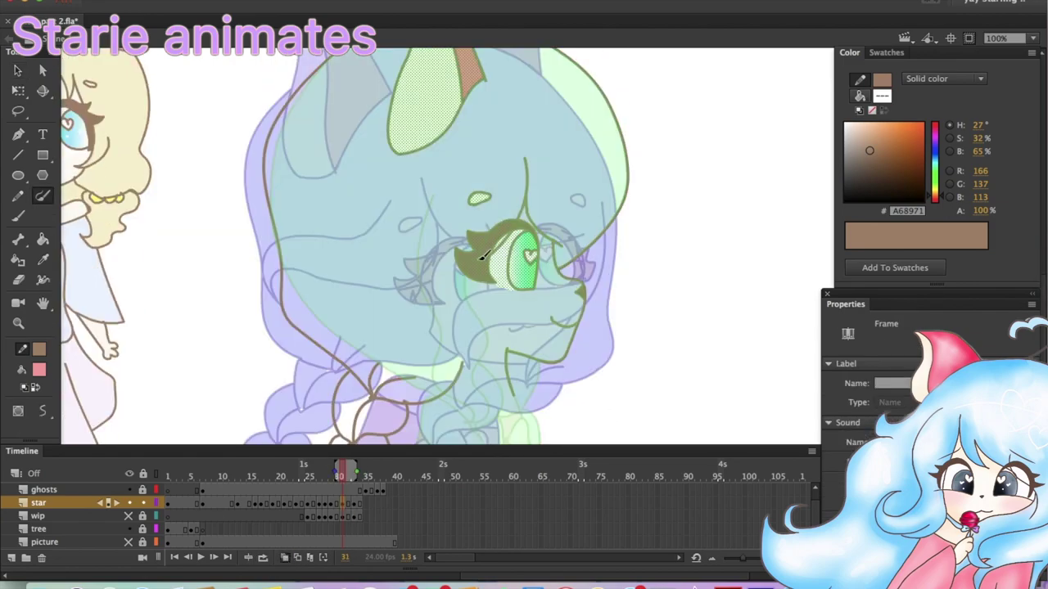
key(Escape)
key(ctrl+z)
key(ctrl+z)
key(ctrl+z)
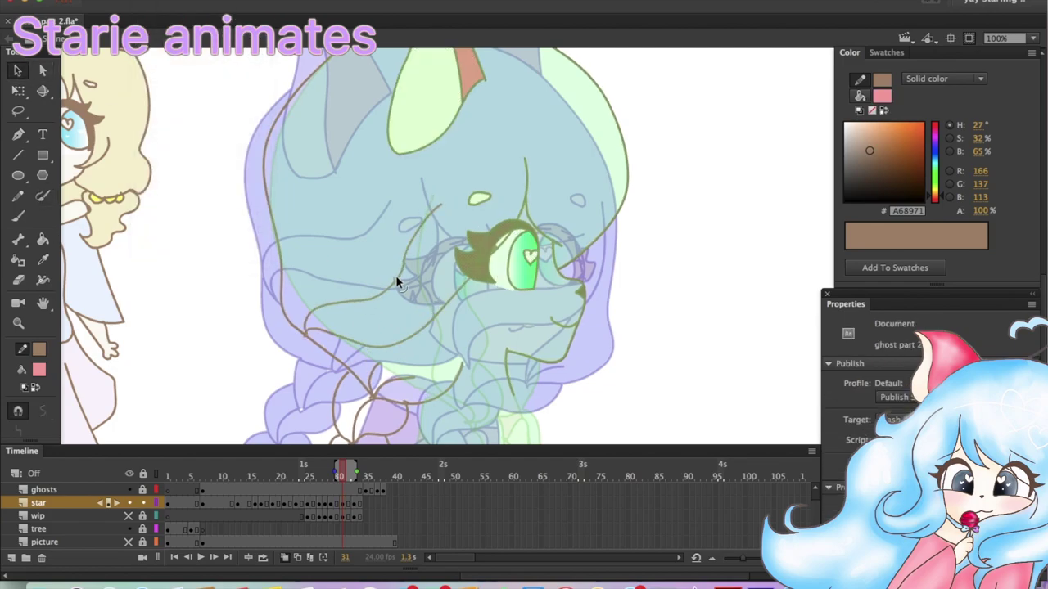
scroll(396, 275, down, 3)
Draw the torso's chest line from the neck and its back line from the nape down to the canvas edge
click(348, 475)
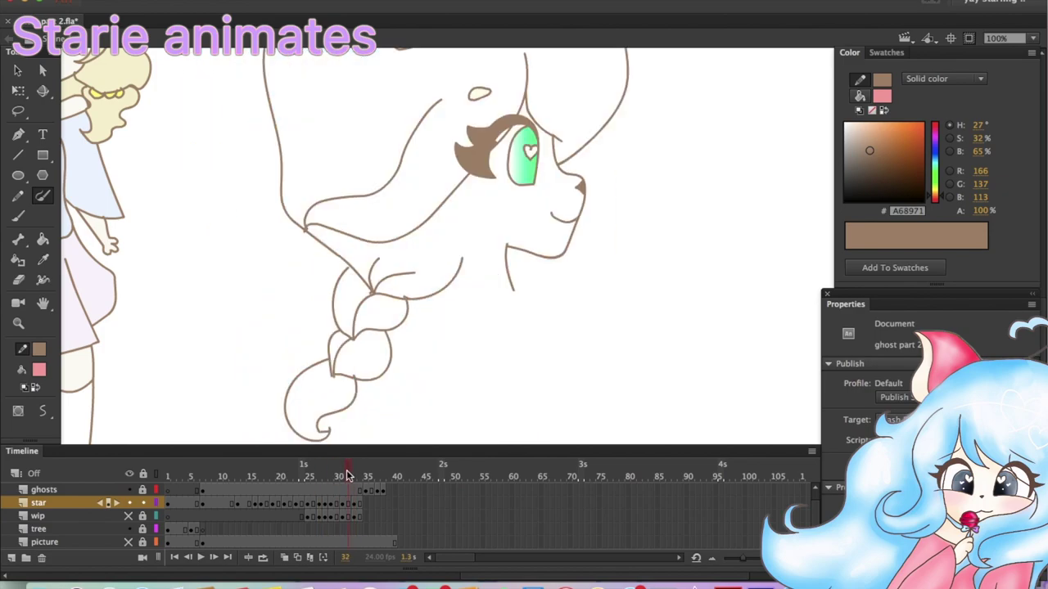
click(339, 475)
scroll(463, 270, down, 3)
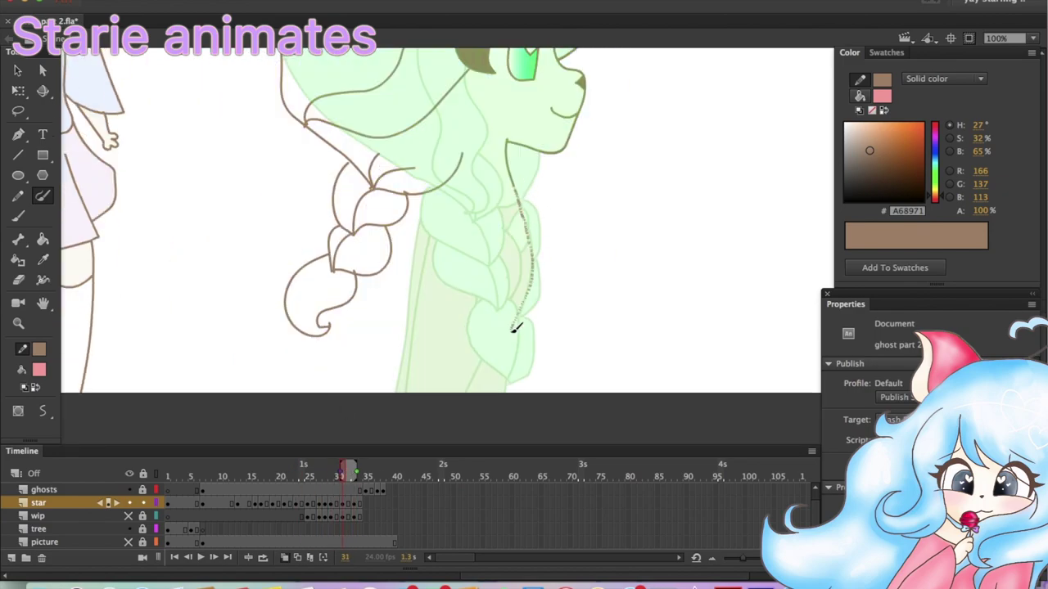
drag(518, 319, 504, 391)
key(v)
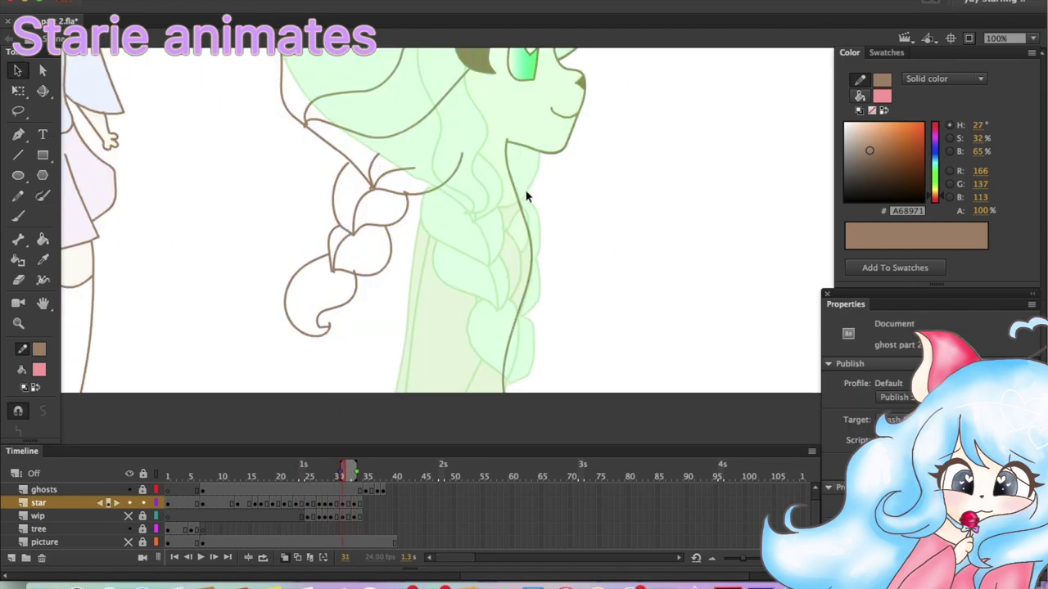
key(y)
drag(424, 195, 420, 234)
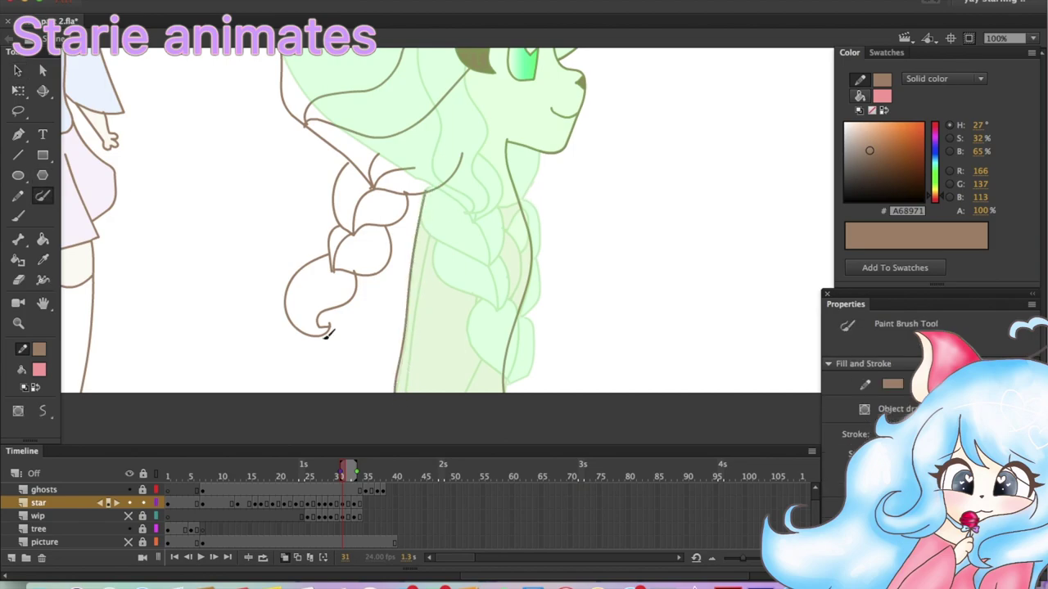
Widen the onion skin range and draw the bent sleeve's outline and upper edge across the torso
click(354, 456)
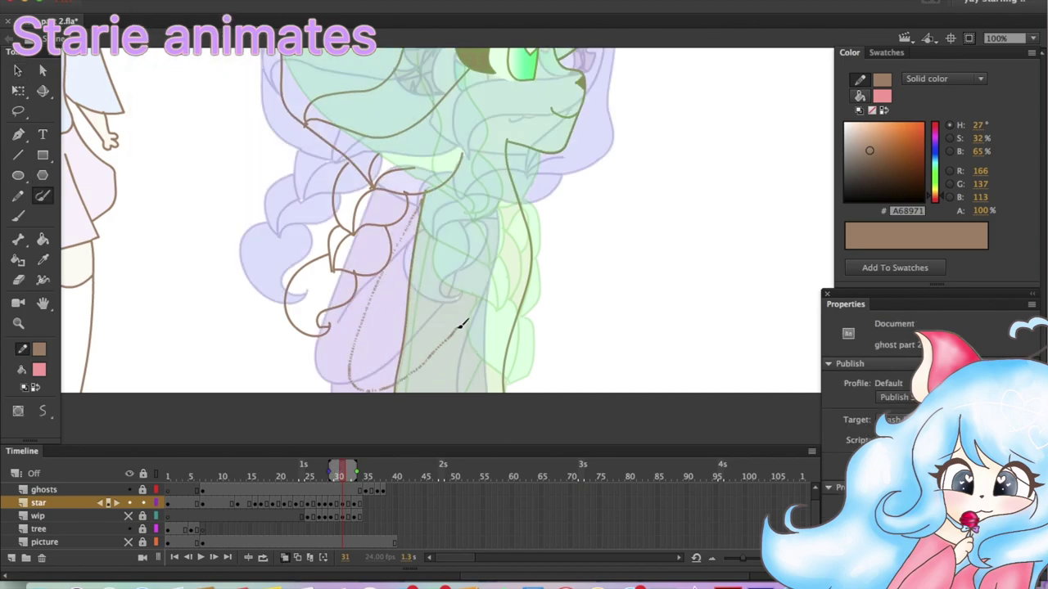
drag(461, 325, 481, 308)
key(v)
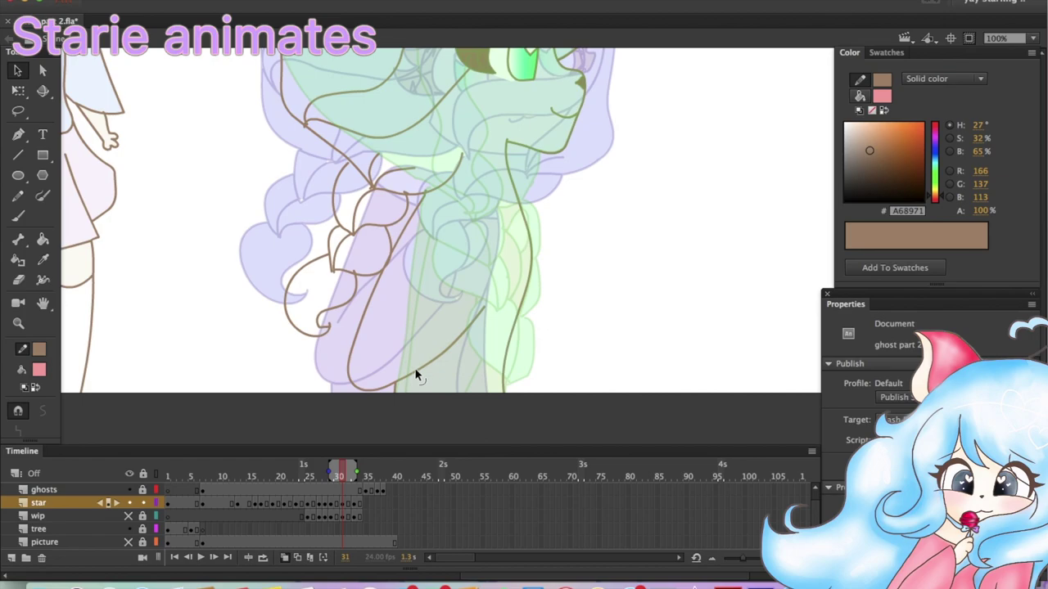
click(43, 196)
key(v)
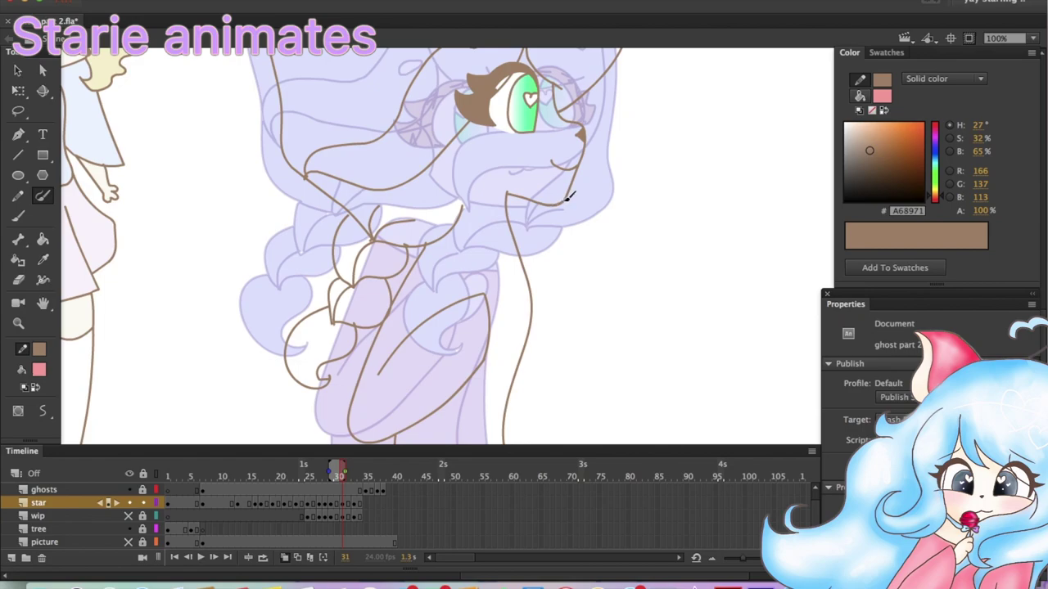
Draw the front hair edge past the face down to the chest and start the front braid's upper sections
mouse_move(567, 197)
mouse_down()
mouse_move(557, 309)
mouse_move(546, 274)
mouse_up()
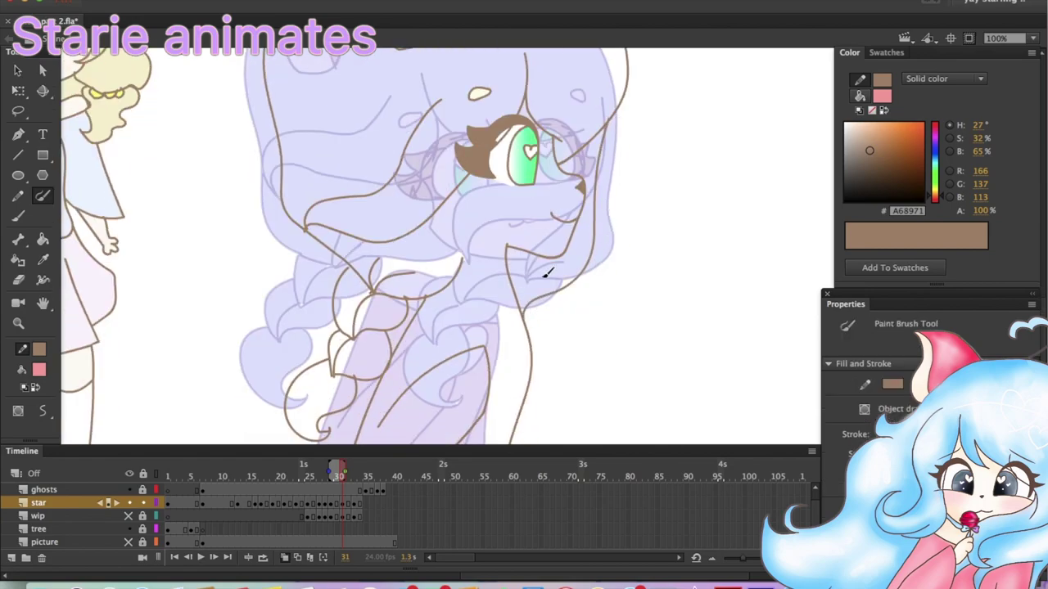
drag(517, 314, 519, 315)
key(v)
click(514, 290)
click(43, 196)
scroll(540, 262, down, 2)
drag(560, 243, 526, 305)
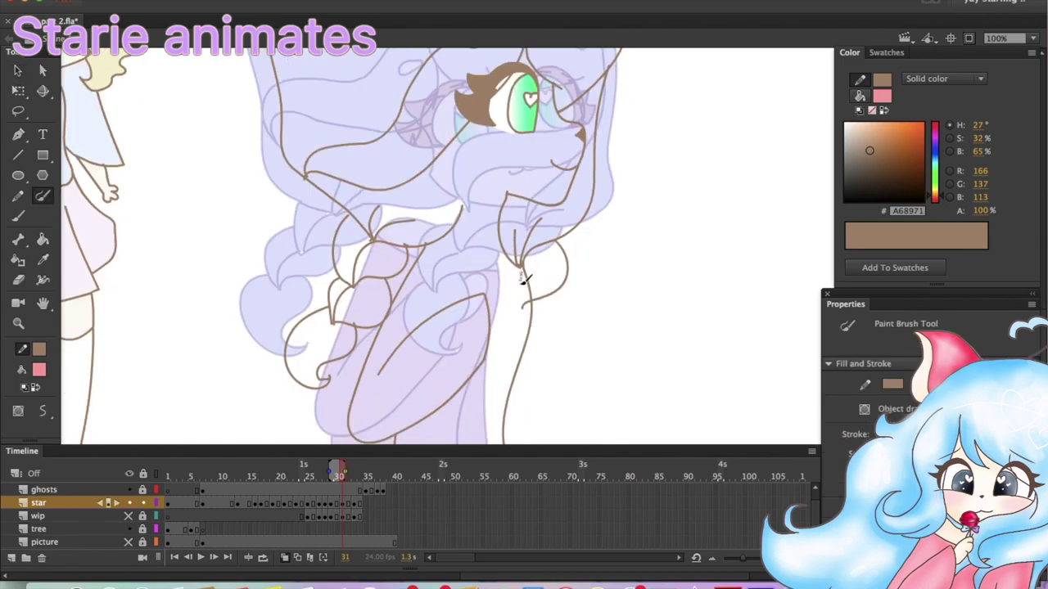
Extend the onion skin to the following frames and draw the front braid's lower section and curled tip
drag(345, 471, 354, 471)
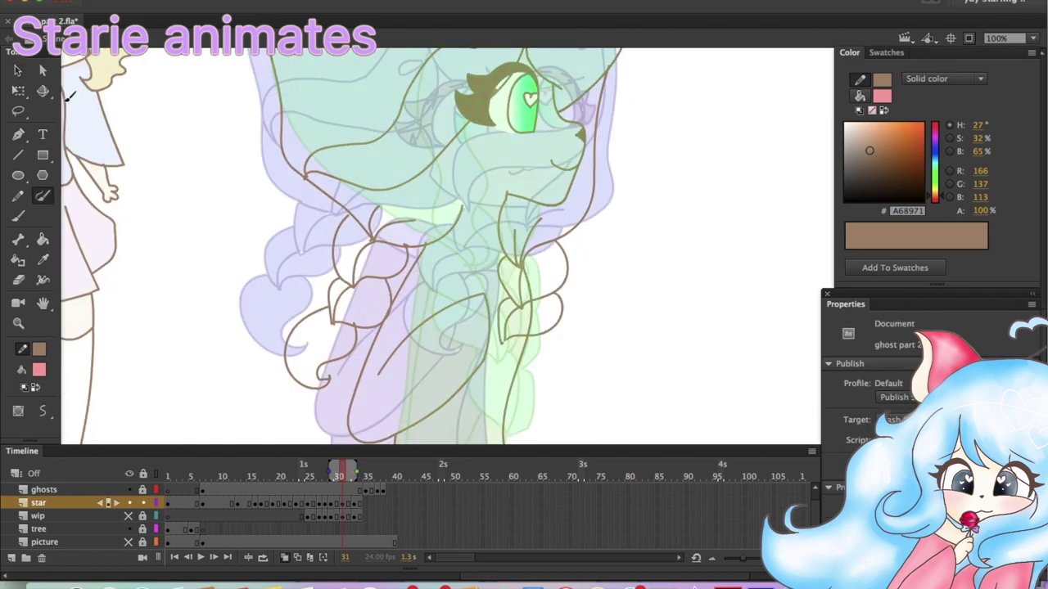
key(v)
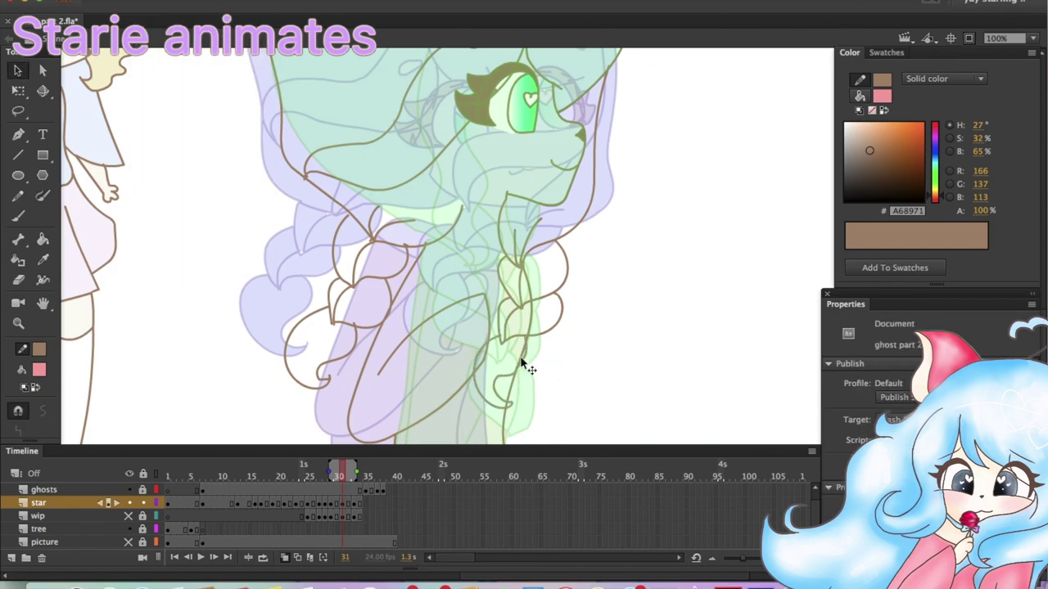
click(42, 196)
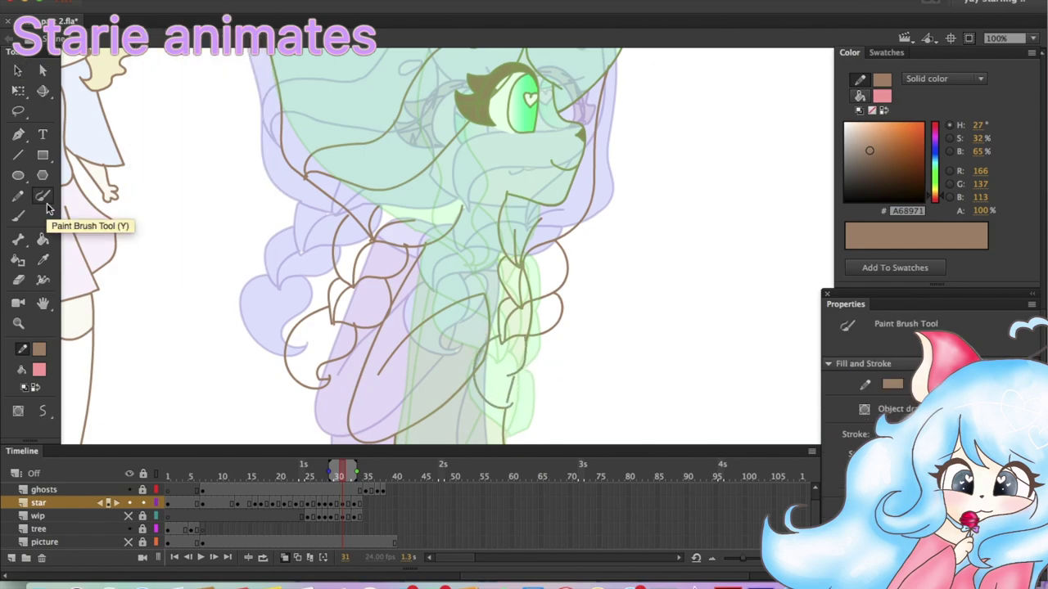
drag(516, 370, 506, 403)
key(v)
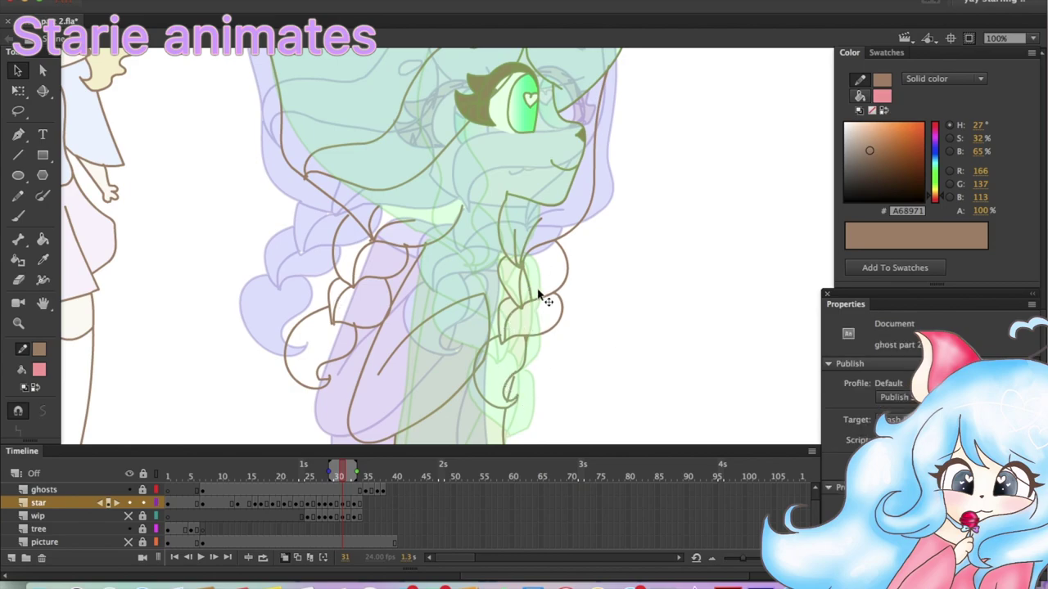
Draw the neckline and a hair strand sweeping under the chin, and trim the overlapping jaw and hair lines
key(b)
scroll(614, 180, up, 3)
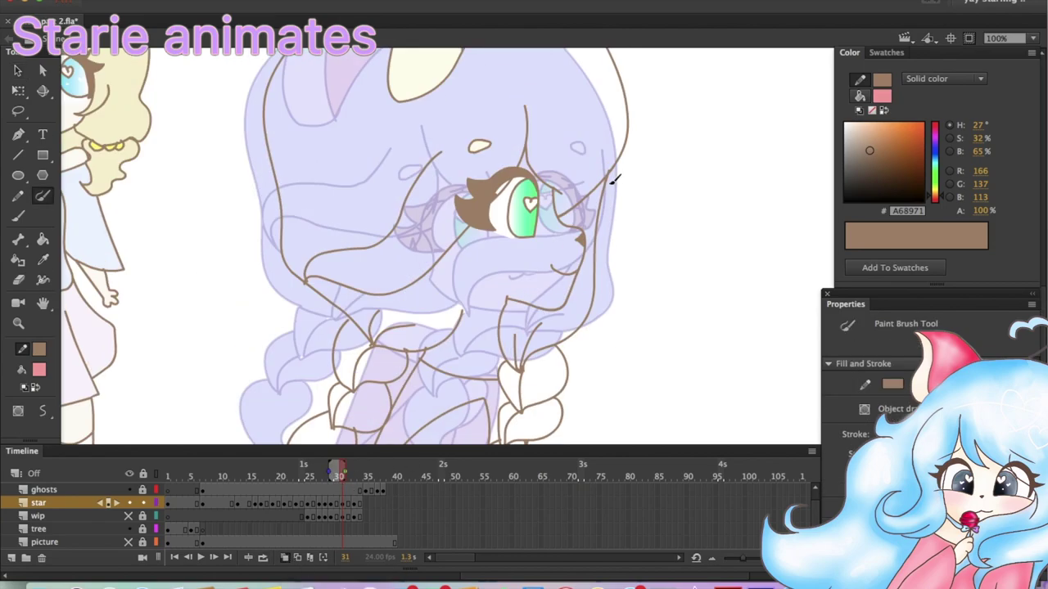
drag(583, 233, 475, 336)
key(v)
click(586, 203)
click(622, 246)
click(605, 180)
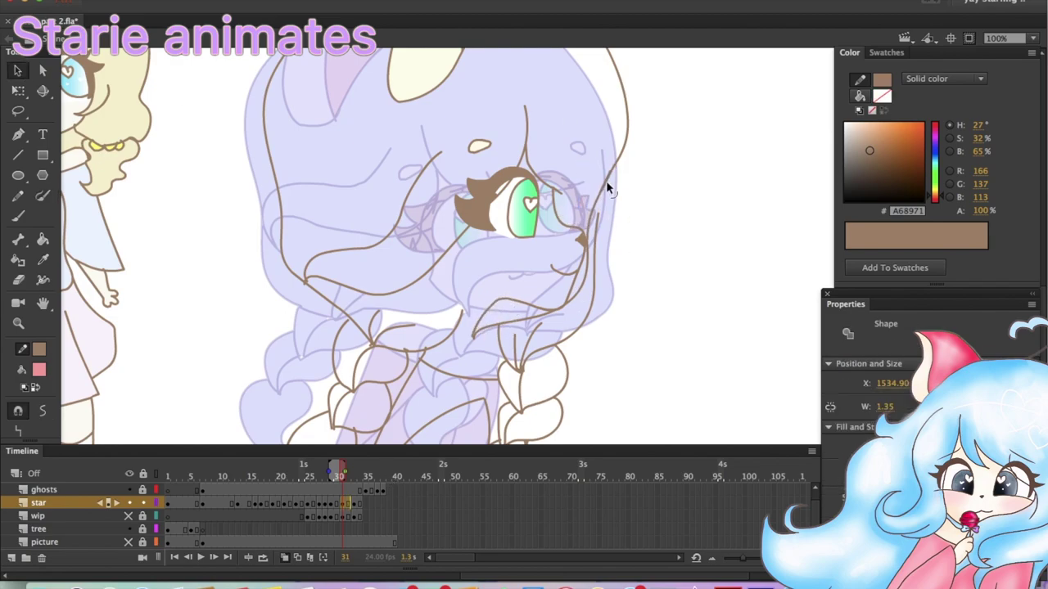
Close the bottom of the torso with a straight line and fill the torso and sleeve with pink
scroll(631, 169, down, 5)
scroll(631, 169, right, 2)
scroll(631, 169, up, 5)
click(1015, 37)
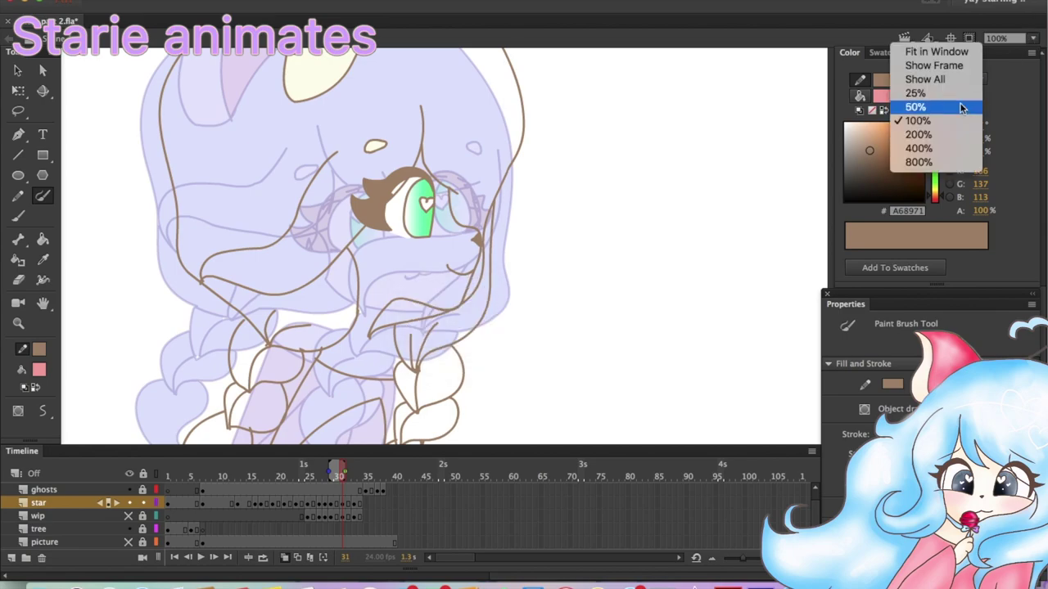
click(917, 107)
key(v)
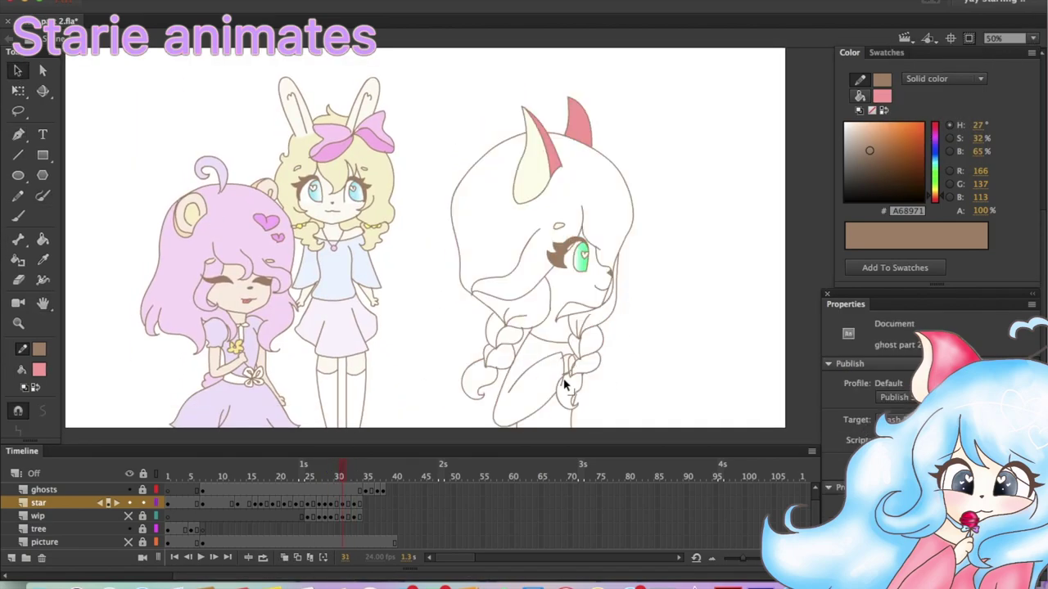
key(n)
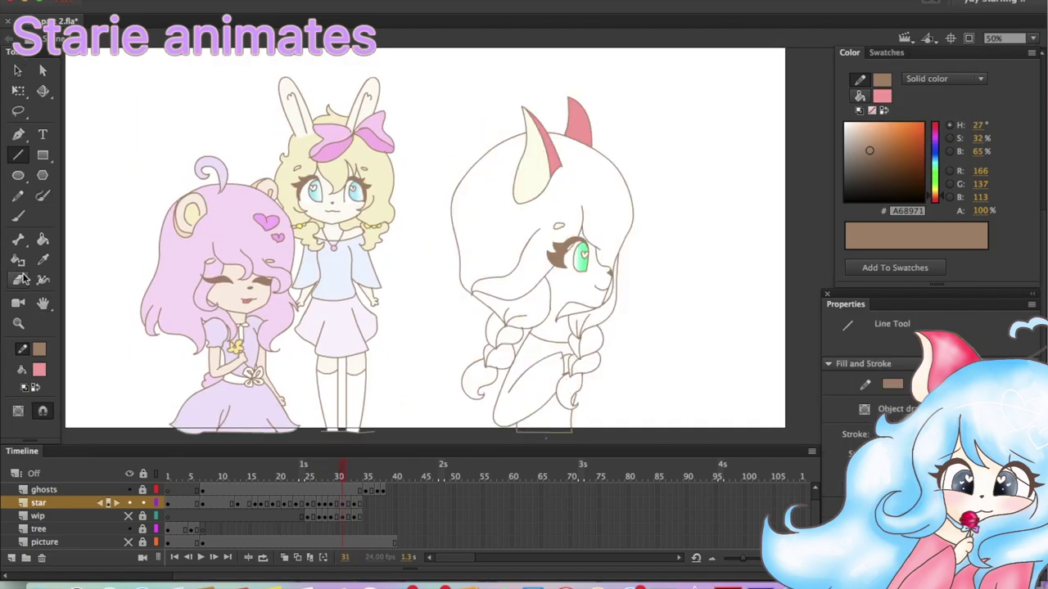
key(k)
click(532, 380)
key(v)
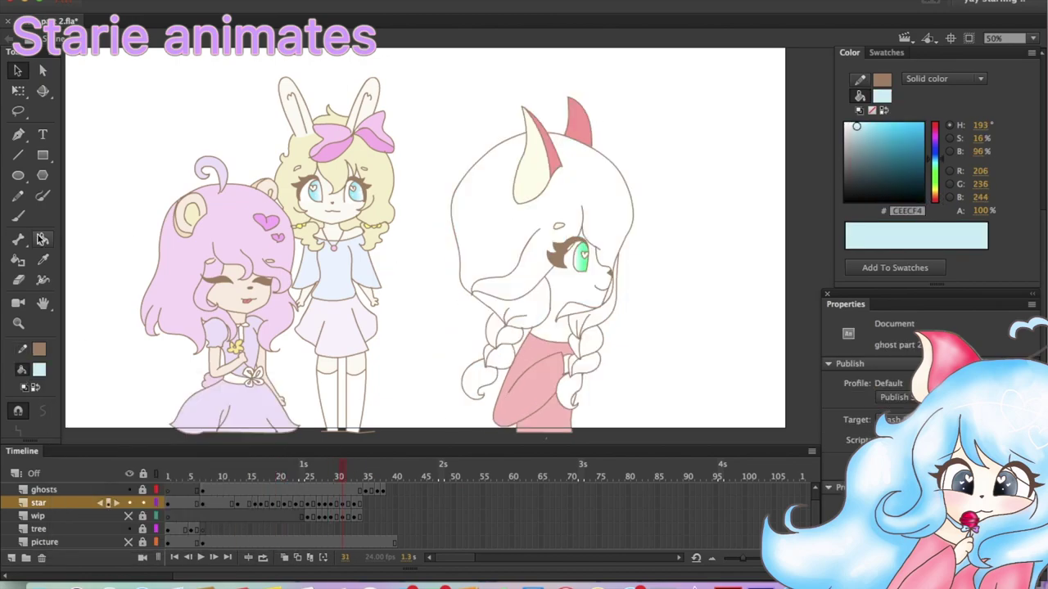
Fill the hair and braids on frame 31 with the light blue shades sampled from frame 30
key(comma)
click(43, 239)
click(340, 475)
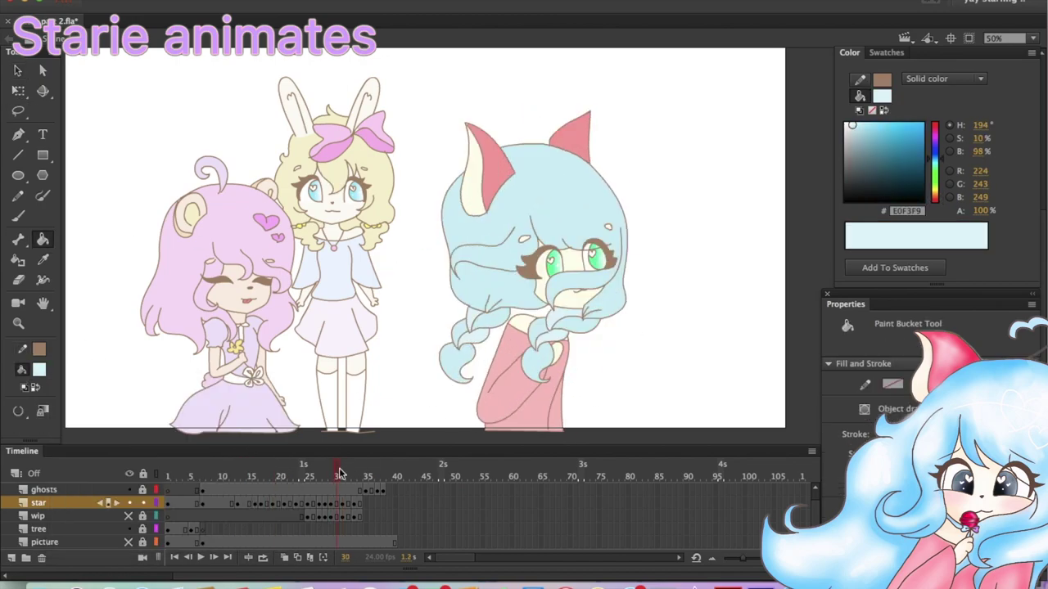
key(period)
key(period)
Clean up the neck line, fill the remaining skin on the profile drawing with cream, and save the file
key(v)
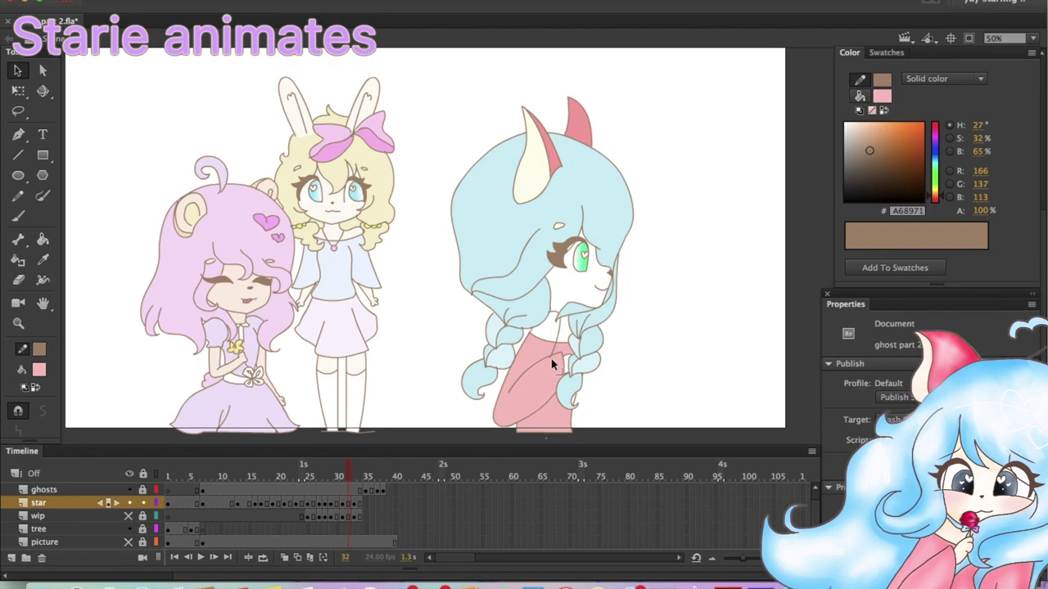
click(547, 347)
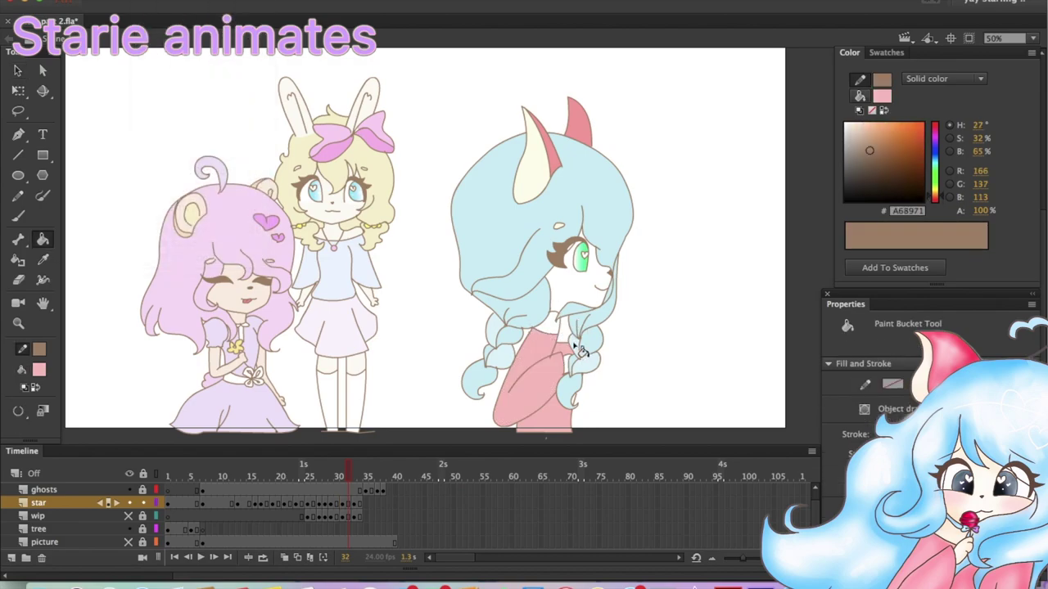
click(39, 370)
click(573, 368)
drag(344, 469, 309, 469)
key(super+s)
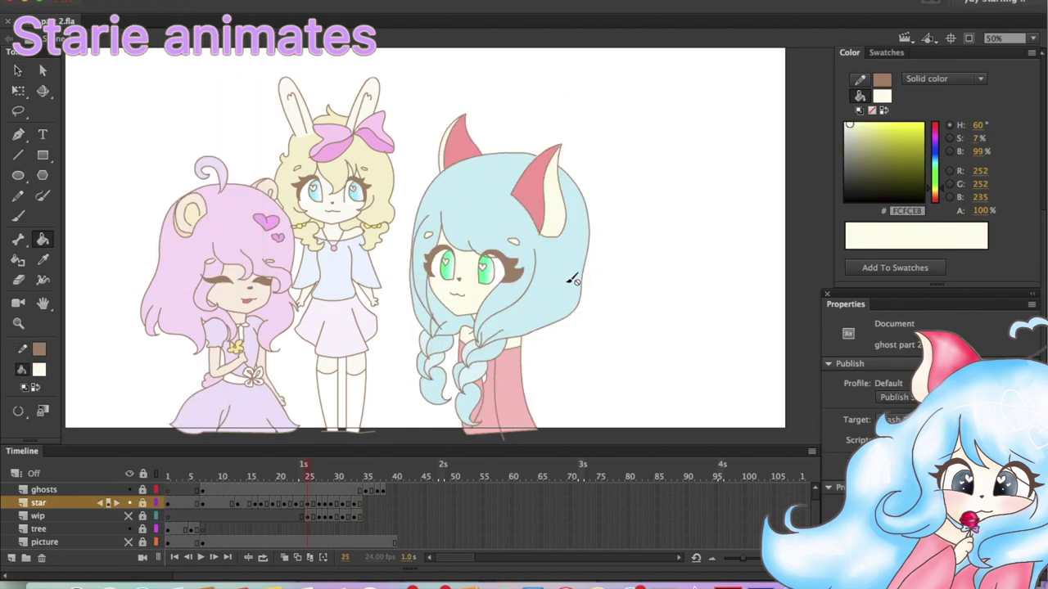
Show the painted background picture layer and play the animation to review the head turn
click(200, 556)
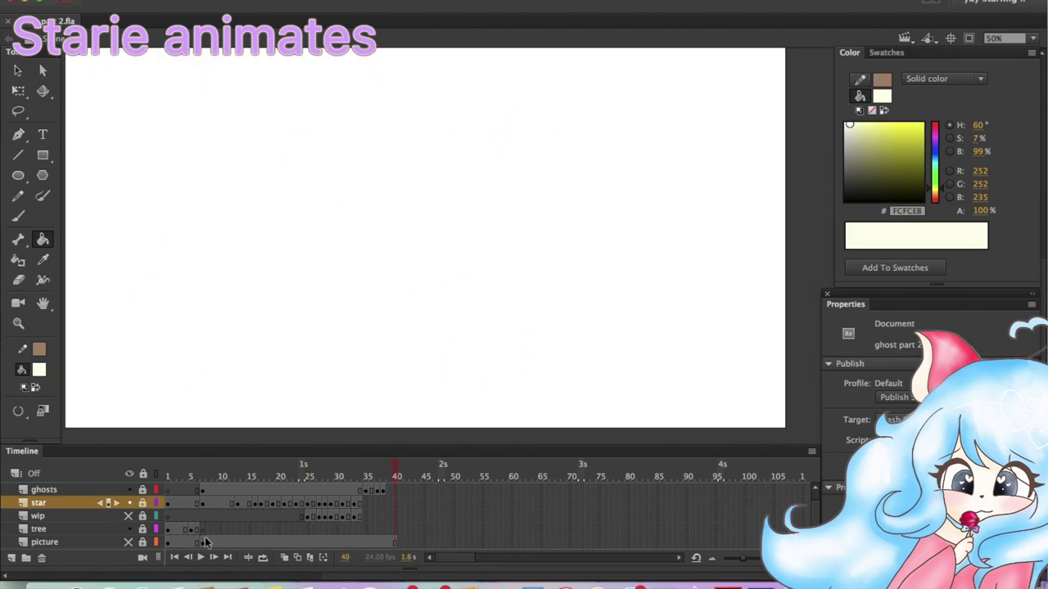
drag(127, 532, 128, 542)
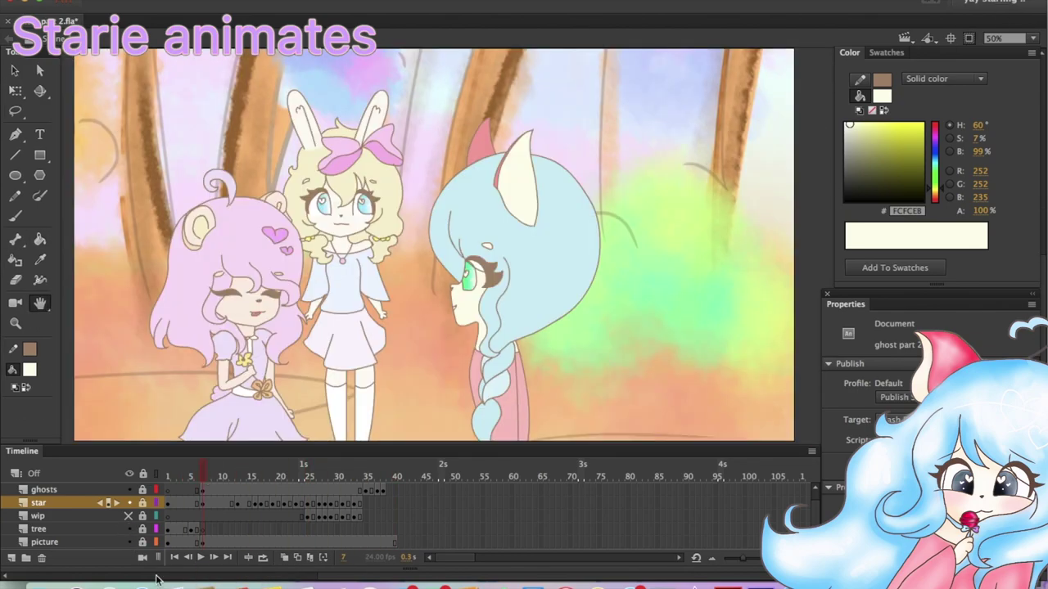
click(201, 557)
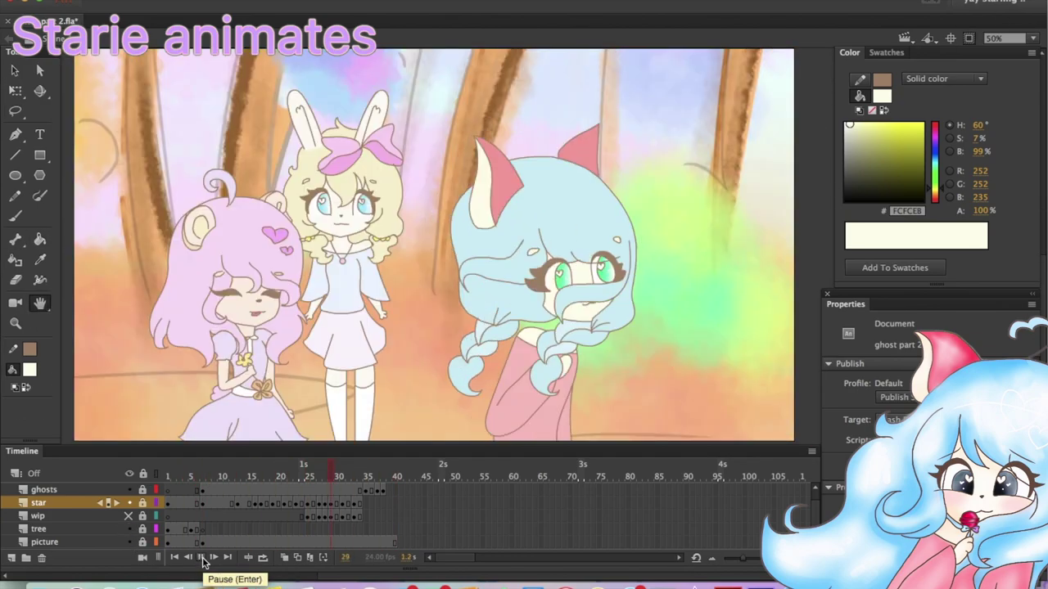
click(203, 558)
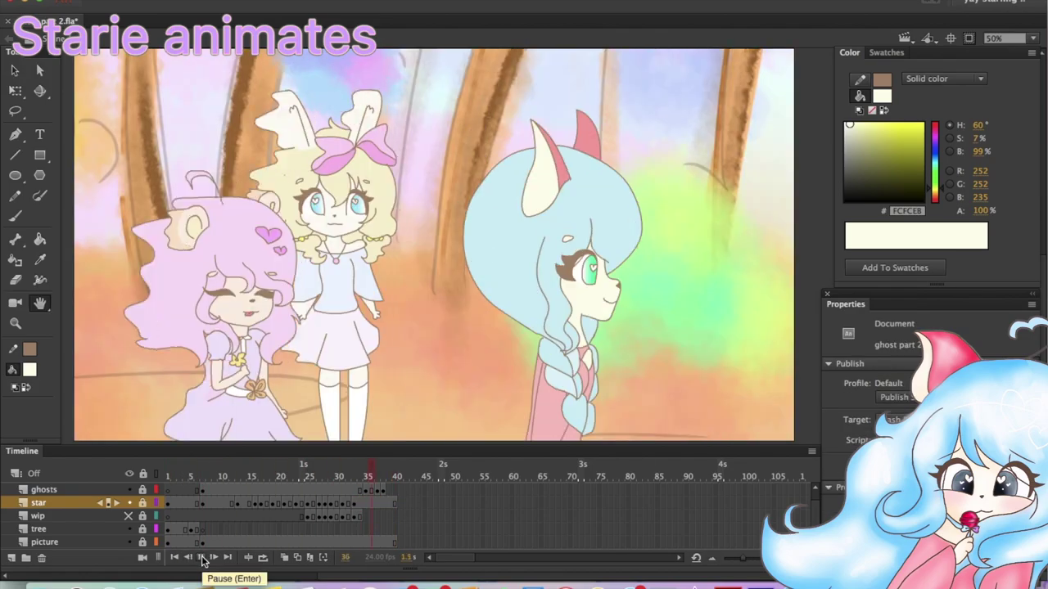
Redraw the hair strand in front of the face on frame 33 using onion skin, and fill it with light blue CEECF4
drag(302, 481, 357, 483)
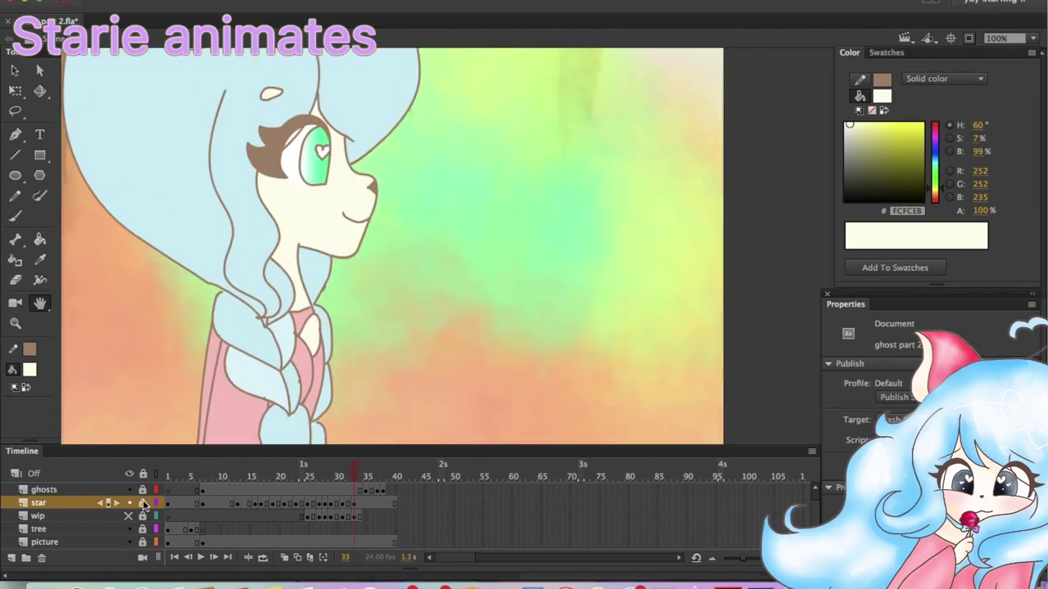
key(ctrl+a)
key(v)
key(ctrl+shift+a)
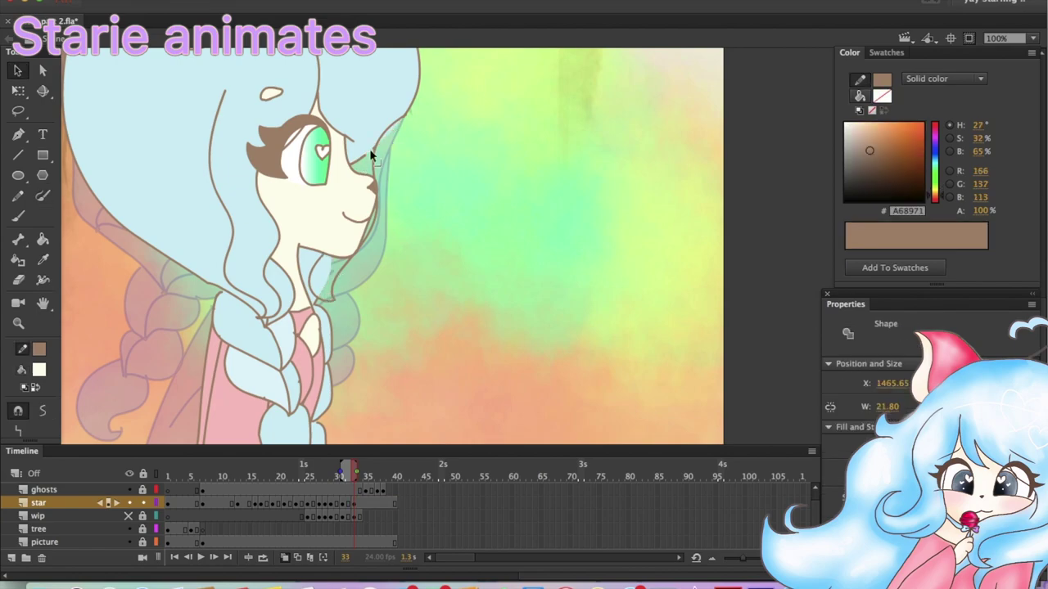
click(39, 369)
click(98, 532)
key(k)
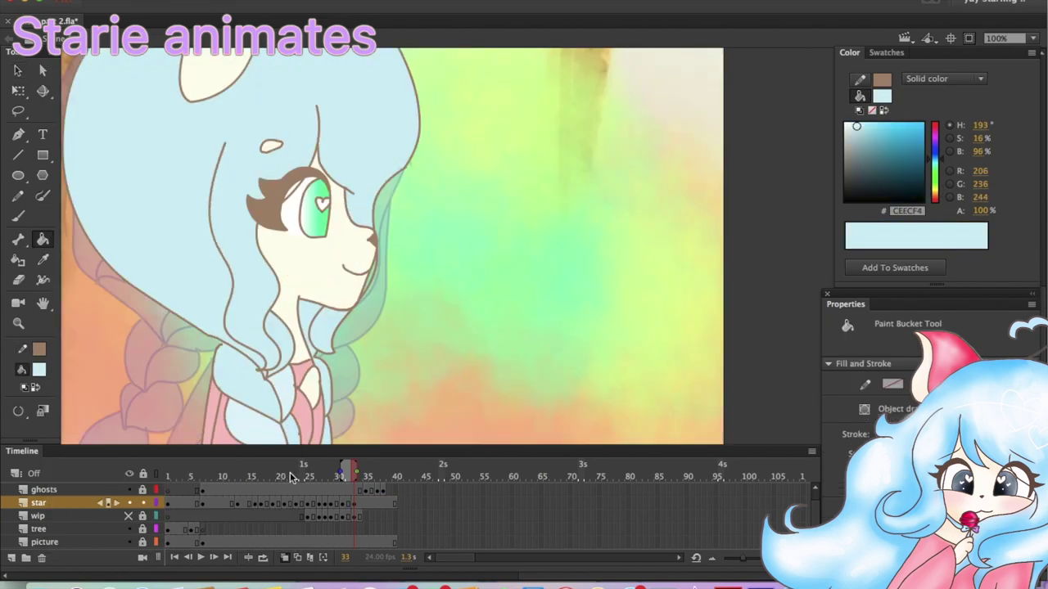
drag(290, 472, 352, 471)
click(38, 369)
click(97, 479)
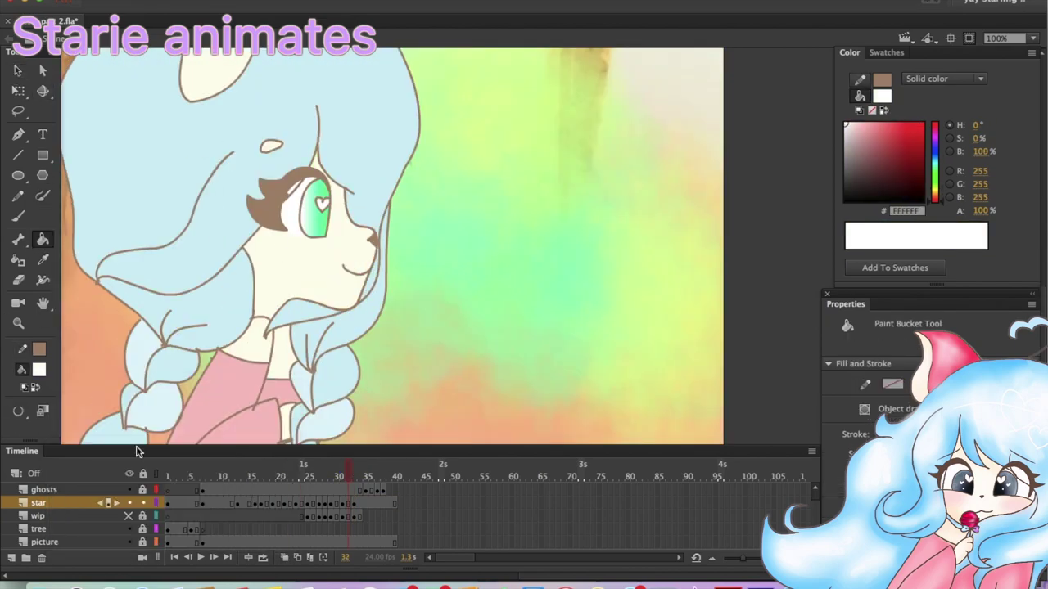
key(.)
click(188, 268)
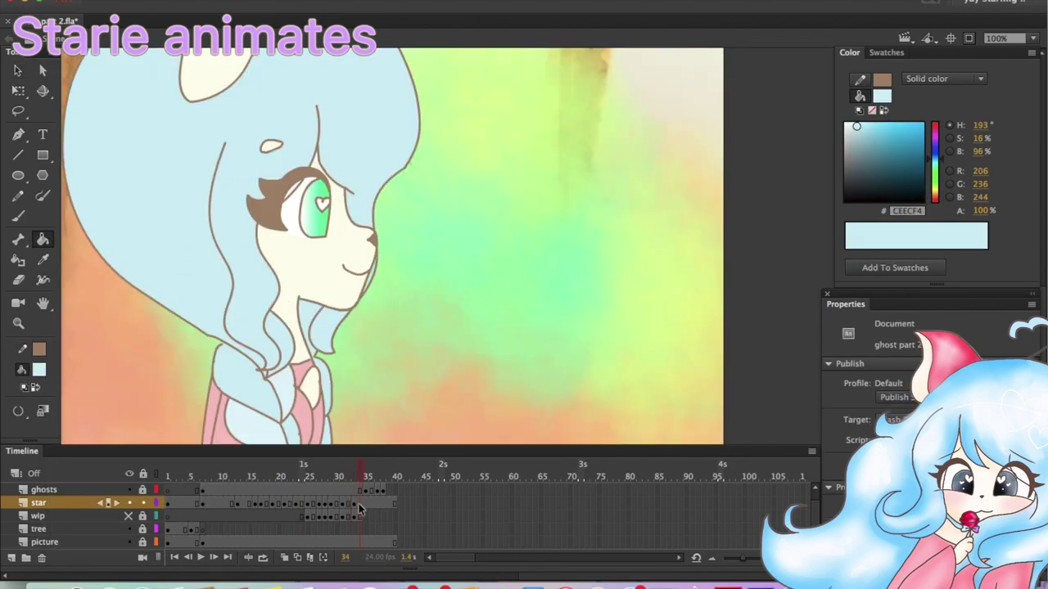
Keep the finished profile as a keyframe at frame 35 of the star layer, and clear frame 33's fills and lower hair and braid lines
drag(366, 504, 392, 509)
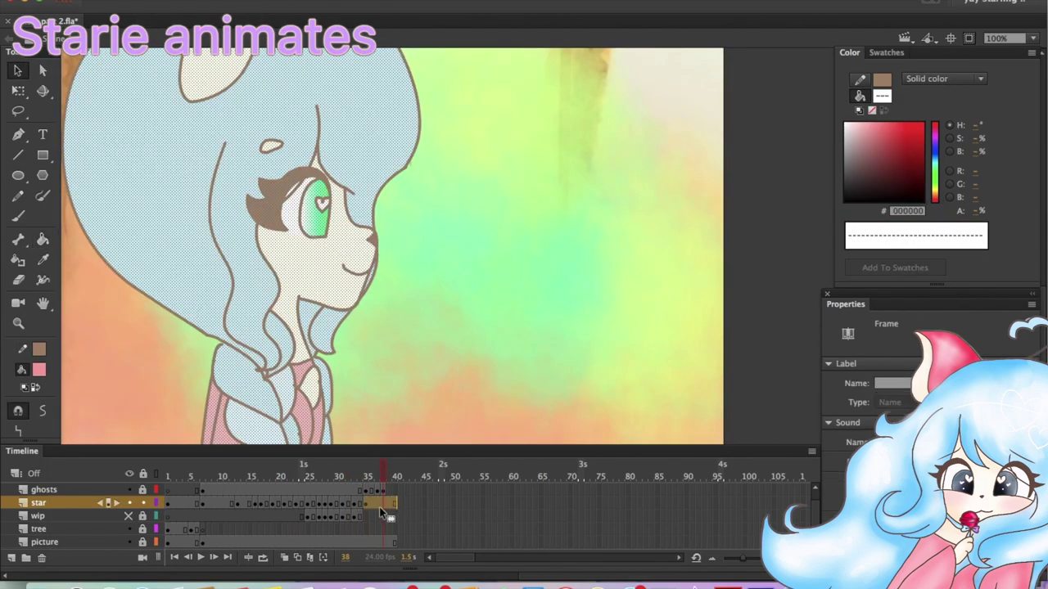
click(356, 482)
mouse_move(354, 481)
mouse_down()
mouse_move(328, 481)
mouse_move(350, 482)
mouse_up()
click(367, 490)
click(380, 503)
key(Return)
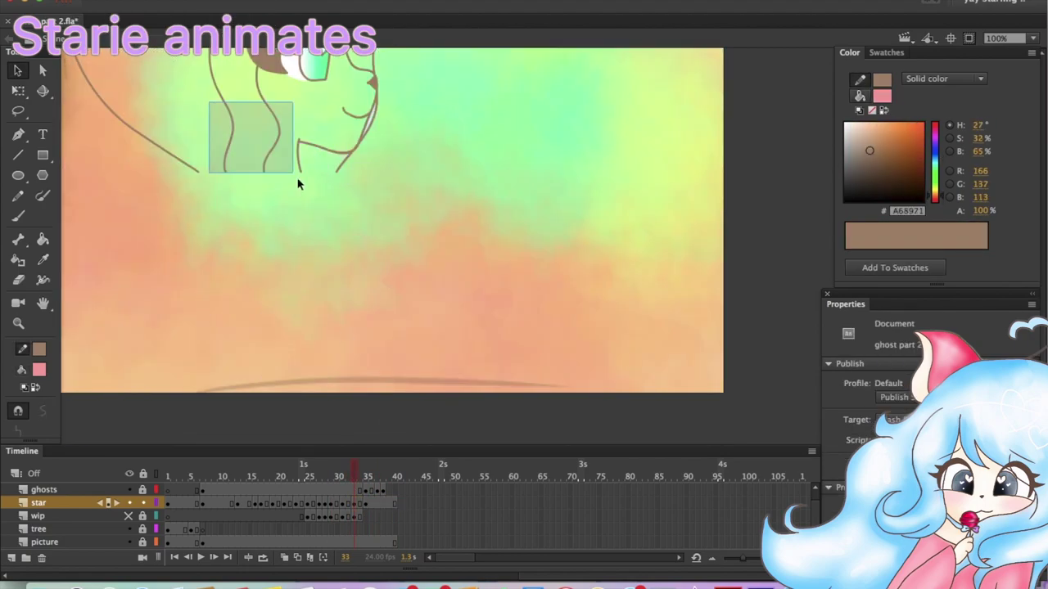
With onion skin on the following frame, draw the back hair edge and inner strands converging at the top of the front braid
key(b)
click(362, 469)
key(super+equal)
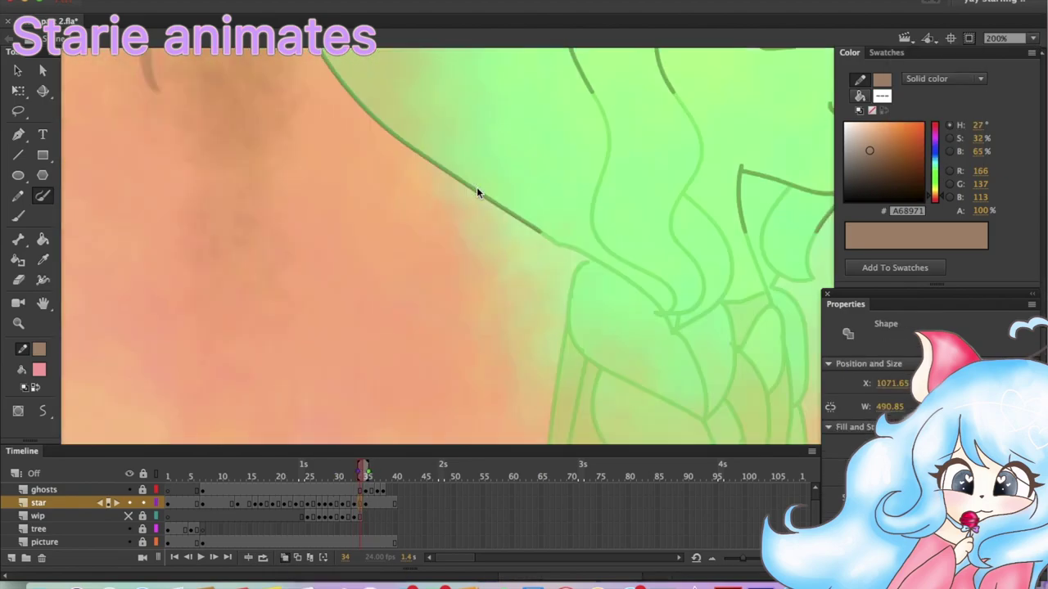
drag(376, 136, 409, 154)
drag(377, 269, 344, 213)
drag(229, 178, 375, 270)
Draw the front braid's overlapping upper and middle sections and the curved edge leading down from them
key(v)
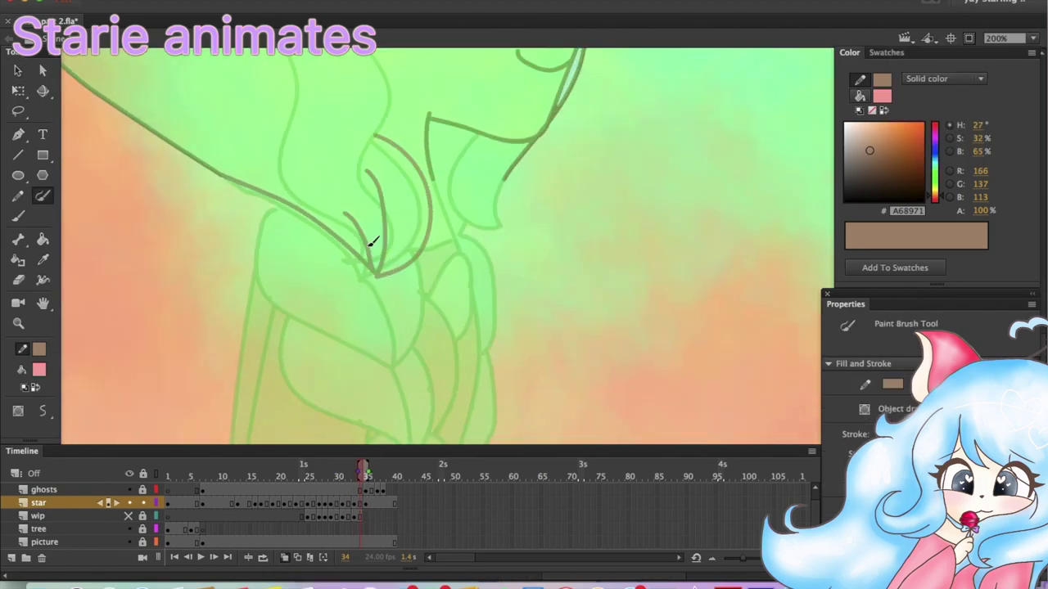
scroll(370, 243, down, 3)
drag(421, 203, 442, 242)
scroll(420, 194, down, 5)
mouse_move(279, 158)
mouse_down()
mouse_move(327, 269)
mouse_move(447, 250)
mouse_move(412, 235)
mouse_move(411, 281)
mouse_up()
scroll(442, 214, down, 3)
drag(442, 378, 442, 380)
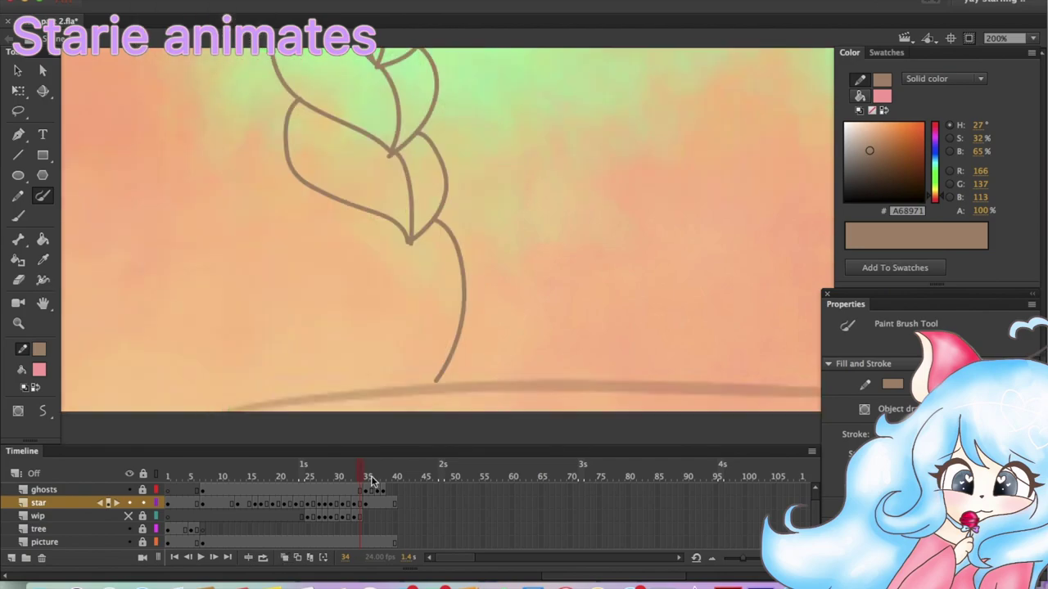
Draw the front braid's rounded lowest section and the small curved tip beside it
click(350, 473)
click(43, 195)
key(period)
key(period)
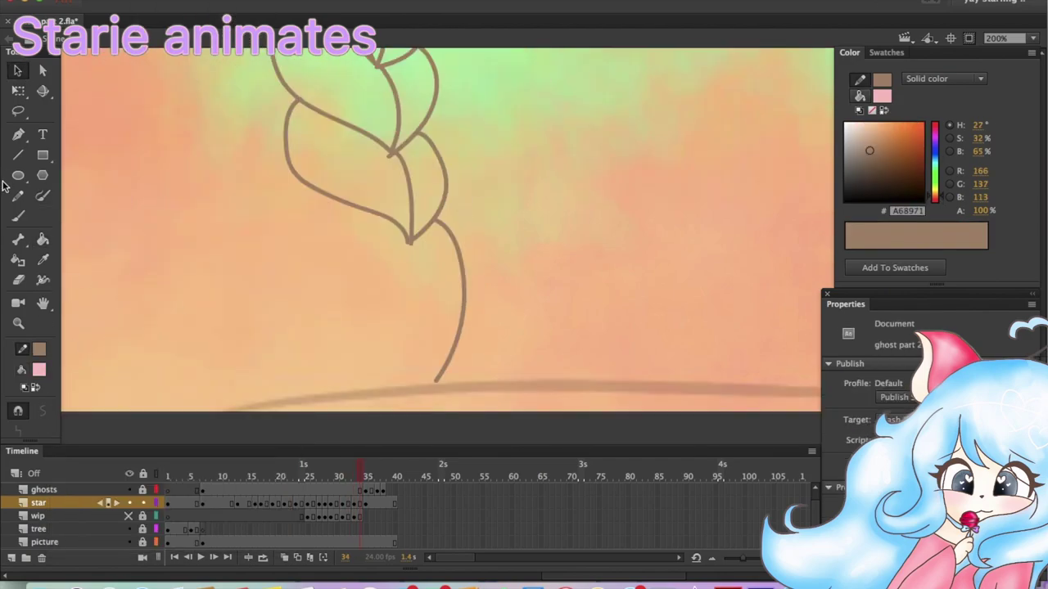
click(155, 1)
key(super+z)
key(v)
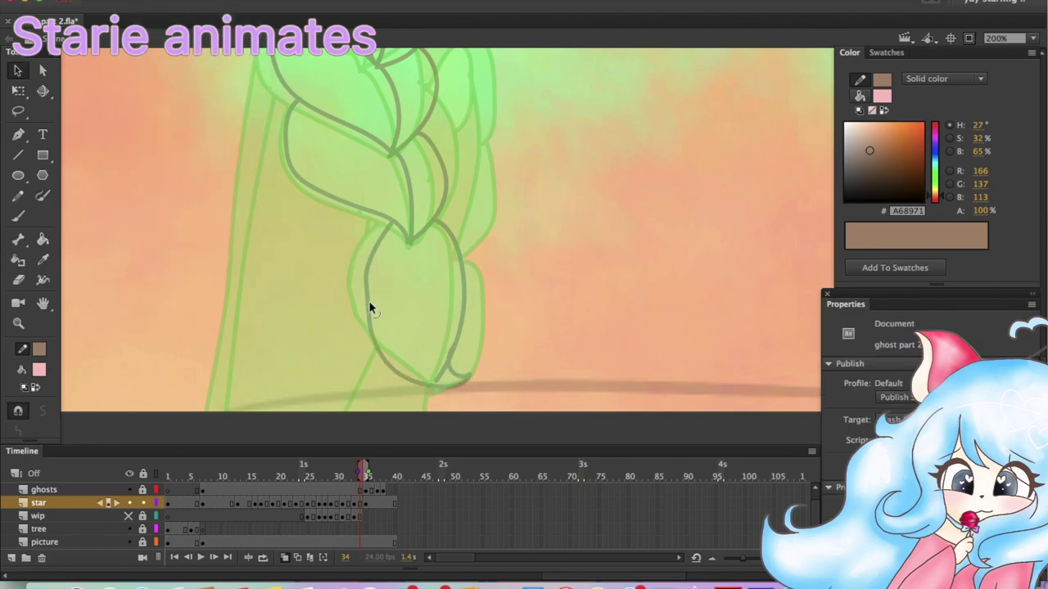
key(y)
Draw the far braid's outer edge and the hair strand falling in front of the face to a pointed tip
scroll(455, 362, up, 2)
mouse_move(463, 76)
mouse_down()
mouse_move(503, 227)
mouse_move(469, 309)
mouse_up()
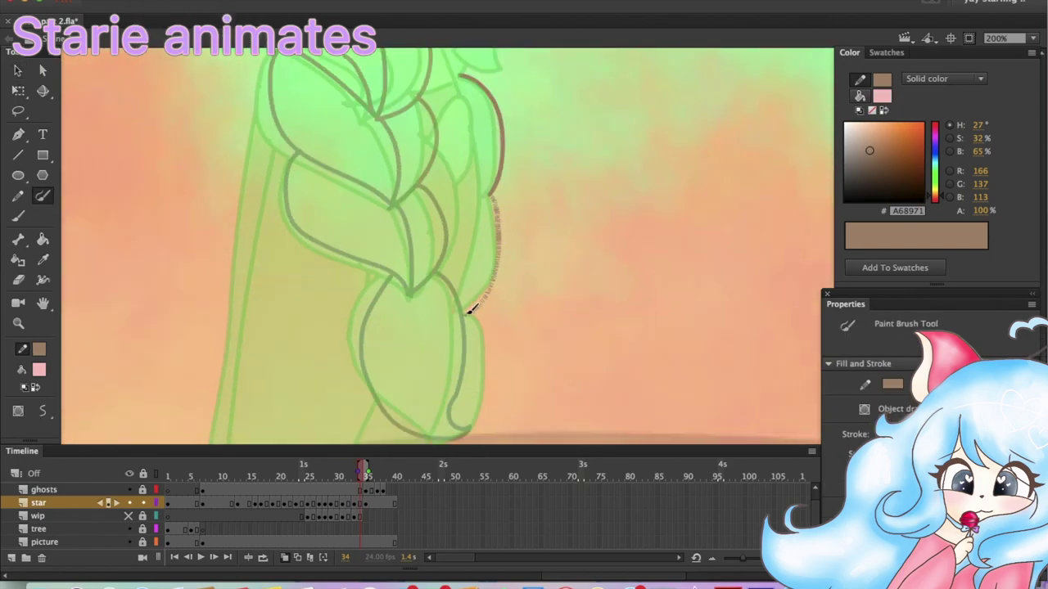
scroll(490, 382, up, 5)
click(1033, 37)
click(935, 119)
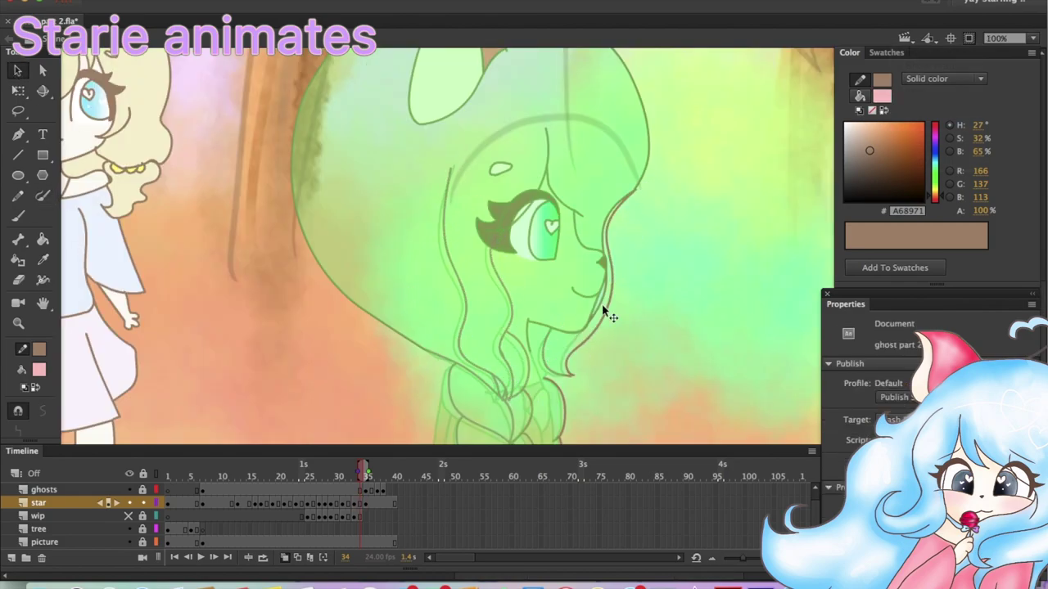
click(639, 200)
scroll(491, 222, down, 3)
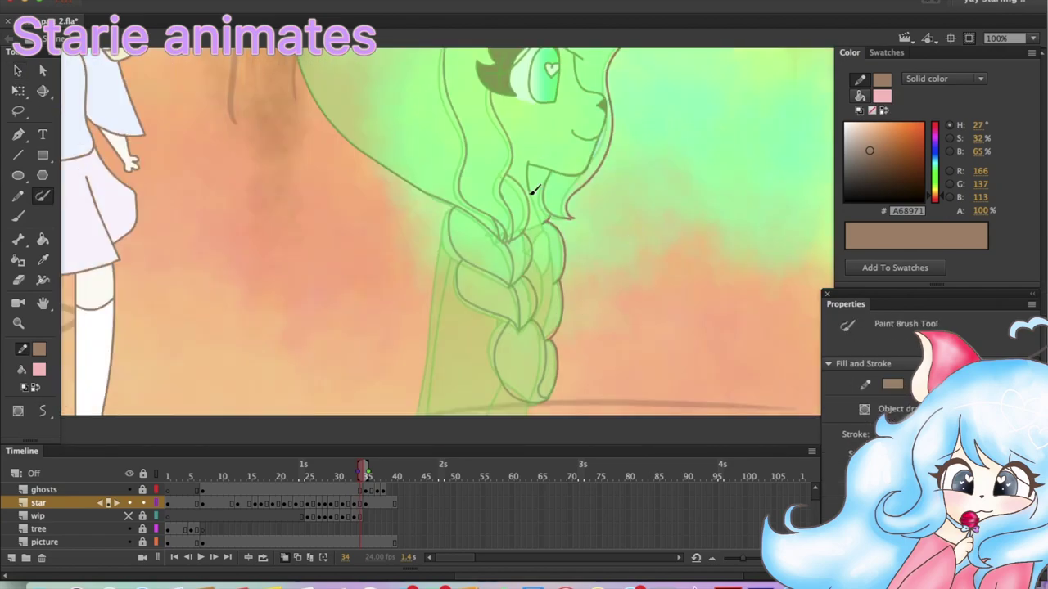
Draw the neck line, the chest opening and the sleeve and torso lines around the braids
key(ctrl+equal)
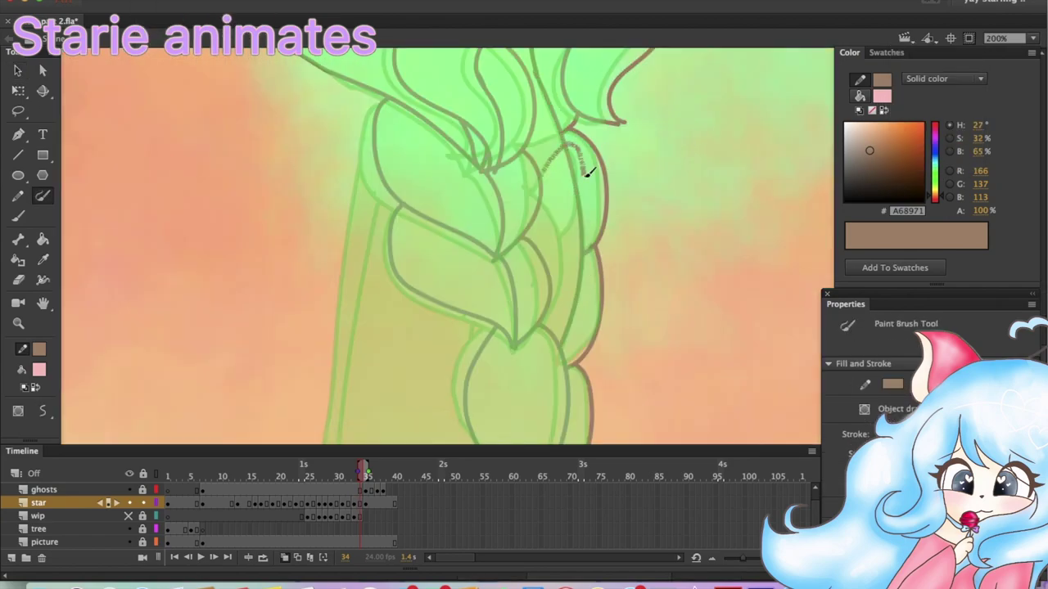
scroll(577, 187, down, 3)
key(n)
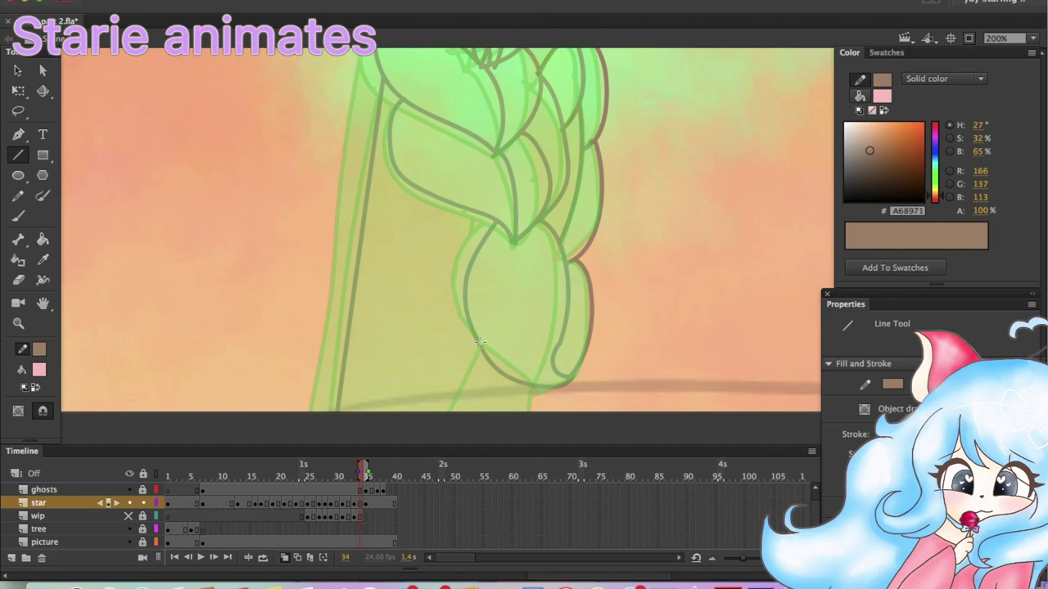
drag(479, 342, 450, 410)
key(v)
Add the outer back line on frame 33 and close the shoulder and the bottom of the torso with straight lines
click(1033, 38)
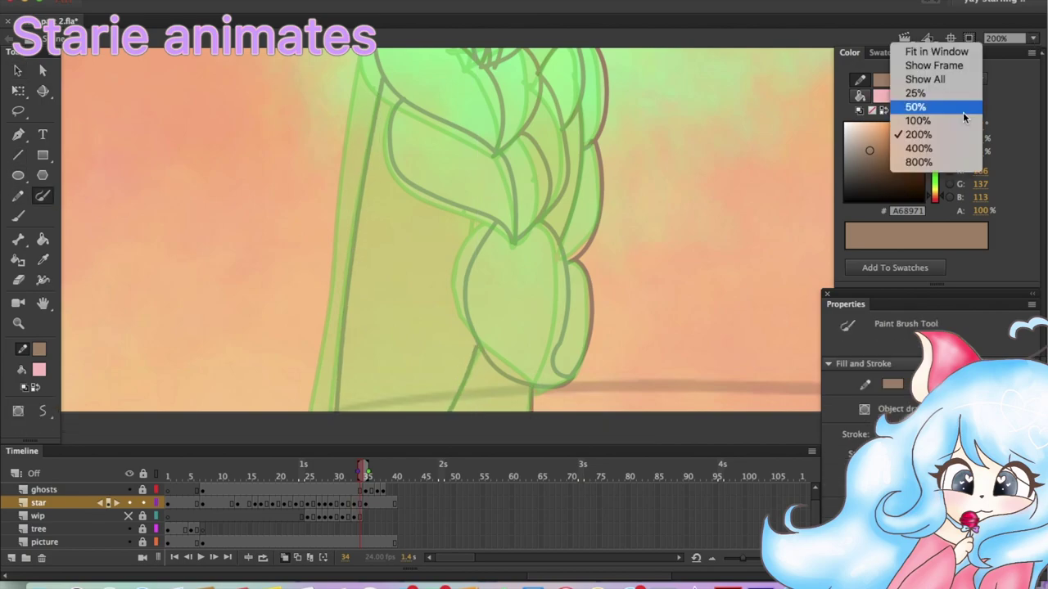
click(889, 105)
key(period)
key(period)
click(18, 70)
key(period)
key(comma)
key(comma)
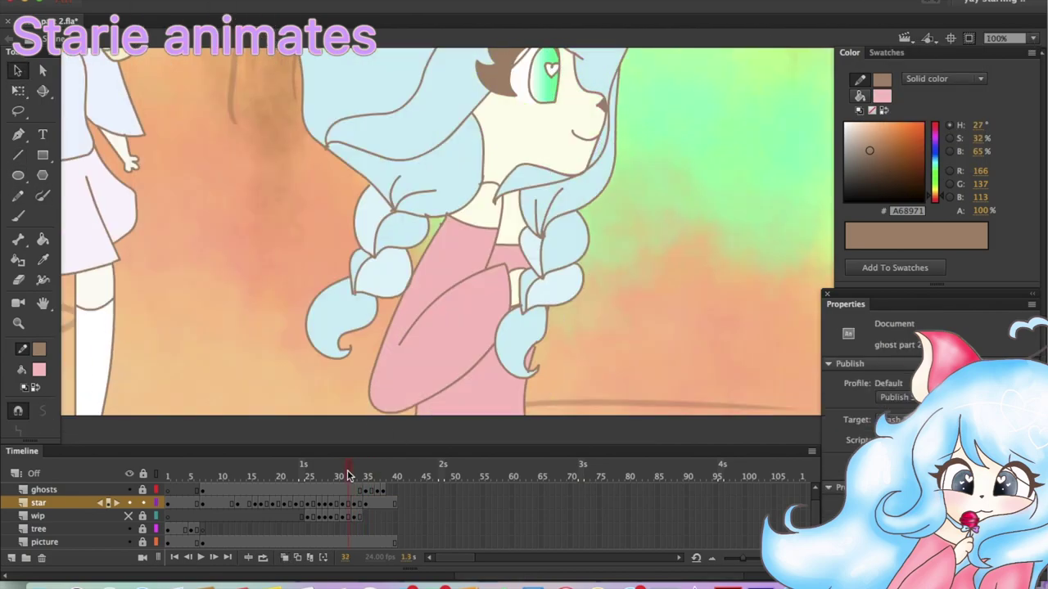
key(comma)
key(comma)
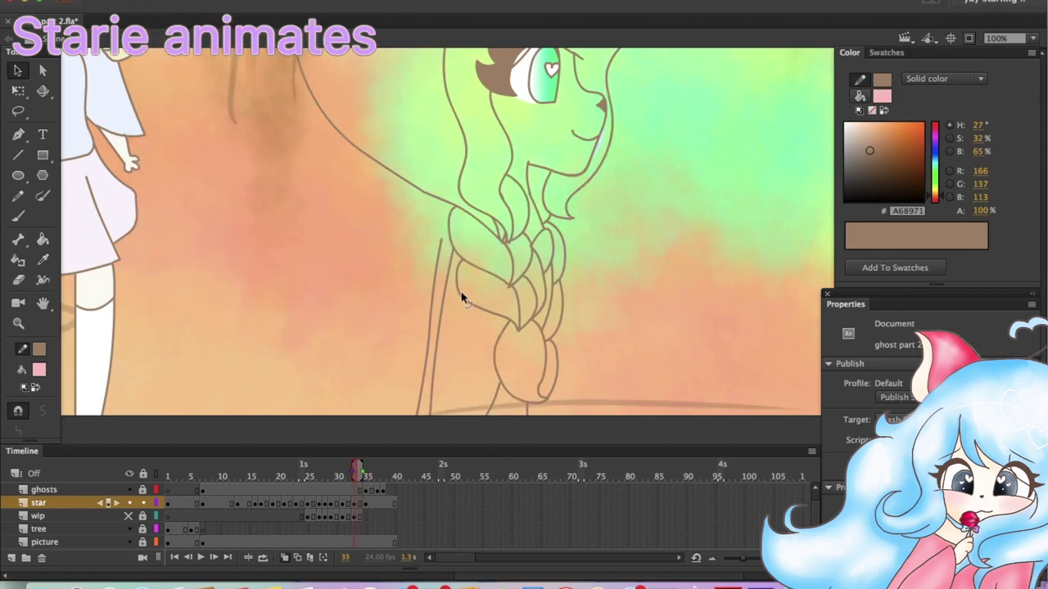
key(n)
scroll(661, 229, right, 2)
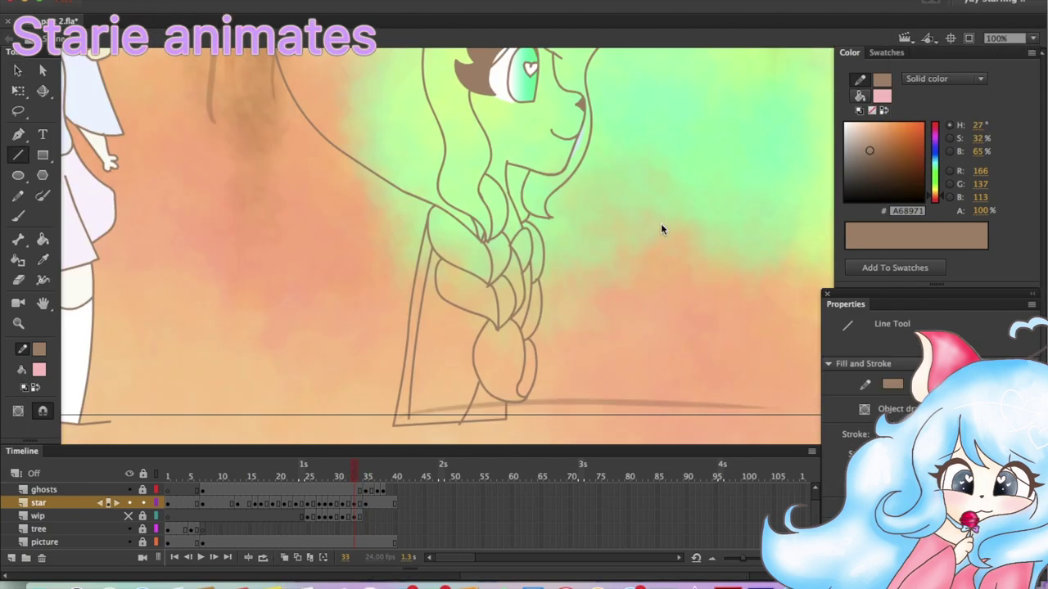
Fill frame 33's hair and braids with light blue shades and the outfit with pink, using colours sampled from frame 31
key(comma)
key(comma)
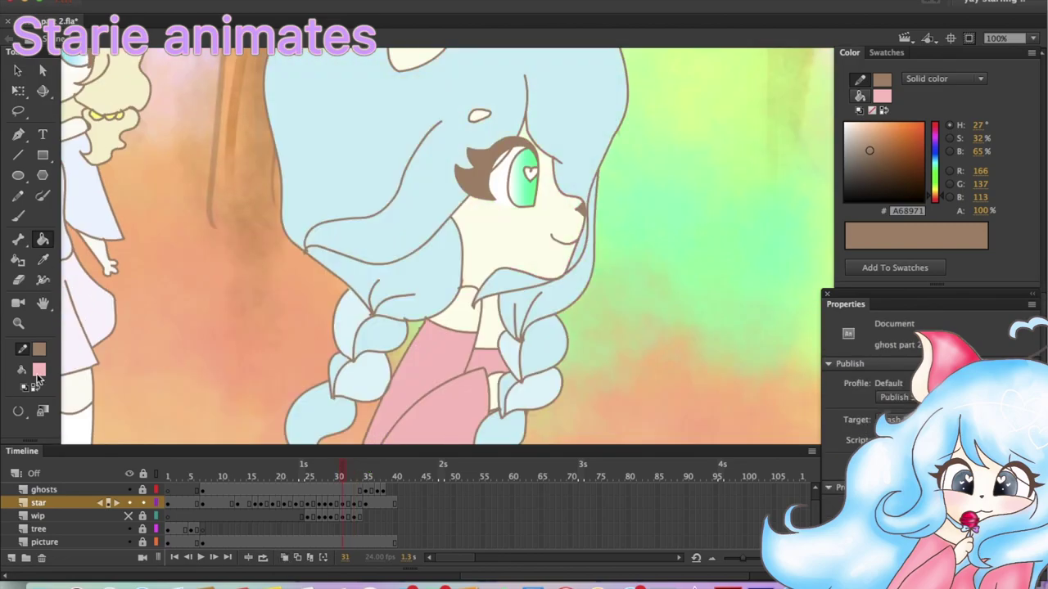
click(37, 378)
click(410, 180)
key(period)
key(period)
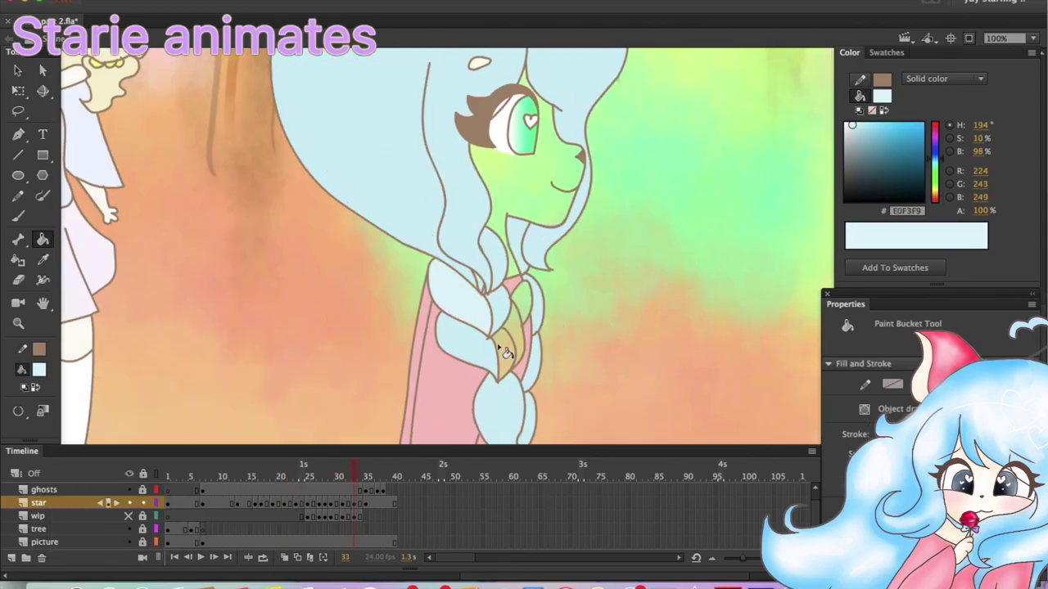
Fill the face, neck and chest opening on frame 33 with cream FCFCEB and the remaining outfit area with pink F7C1C1
click(38, 370)
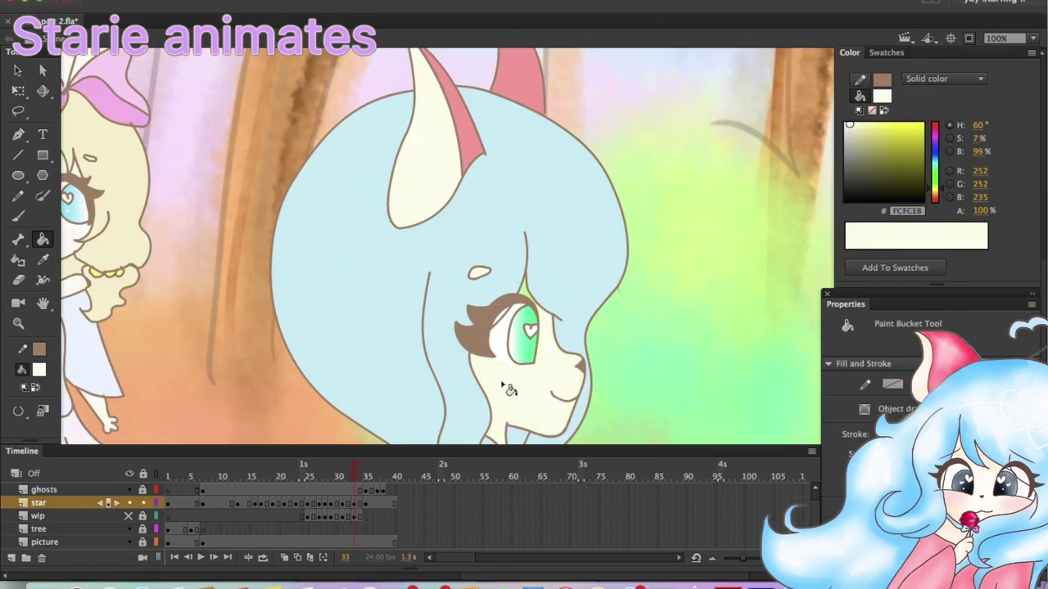
click(524, 180)
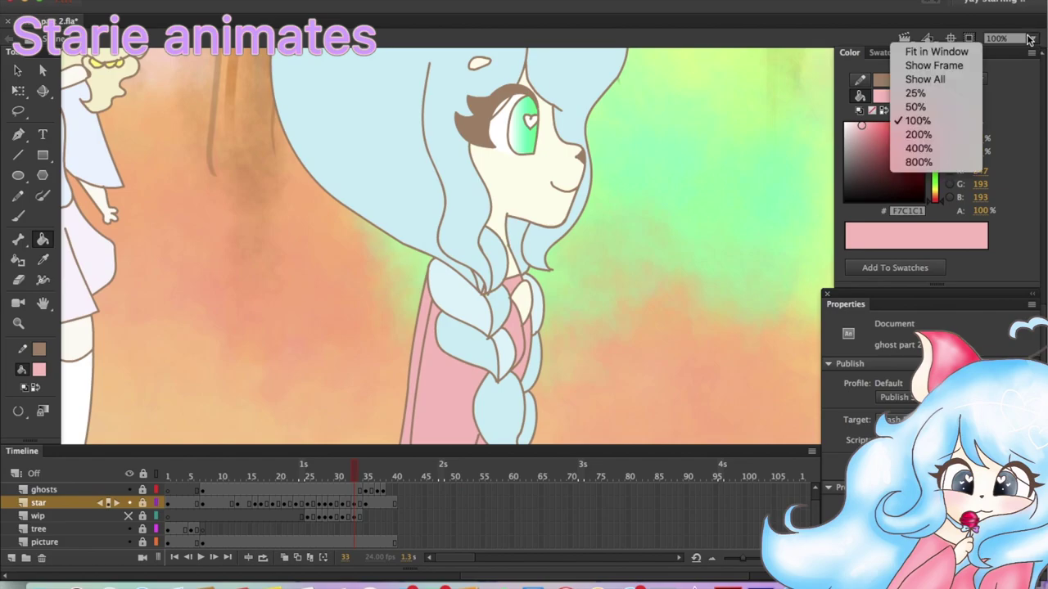
Delete the wip layer and play the finished animation at 50% zoom
click(918, 86)
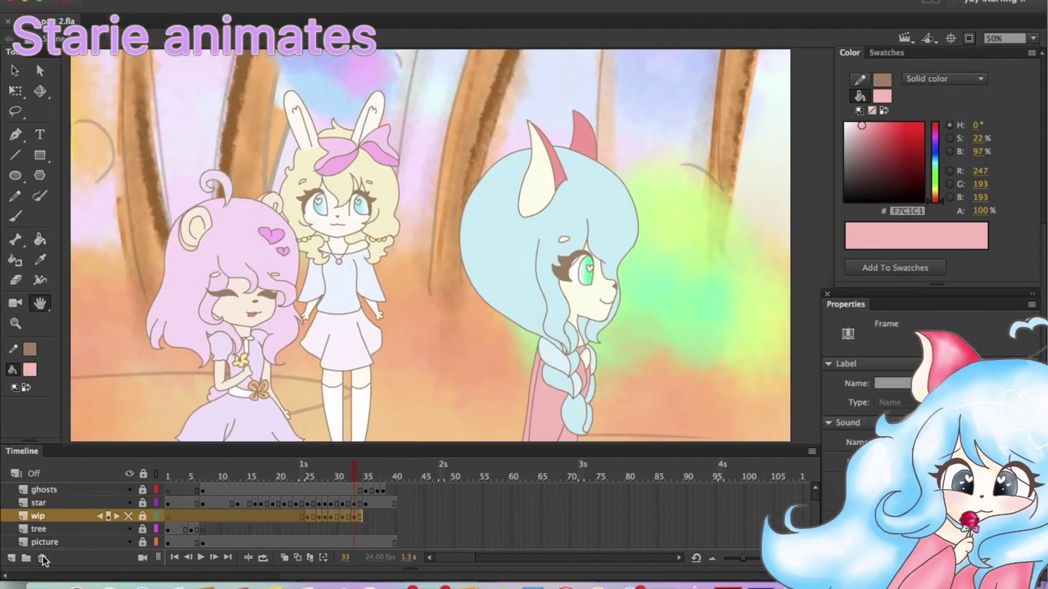
click(199, 558)
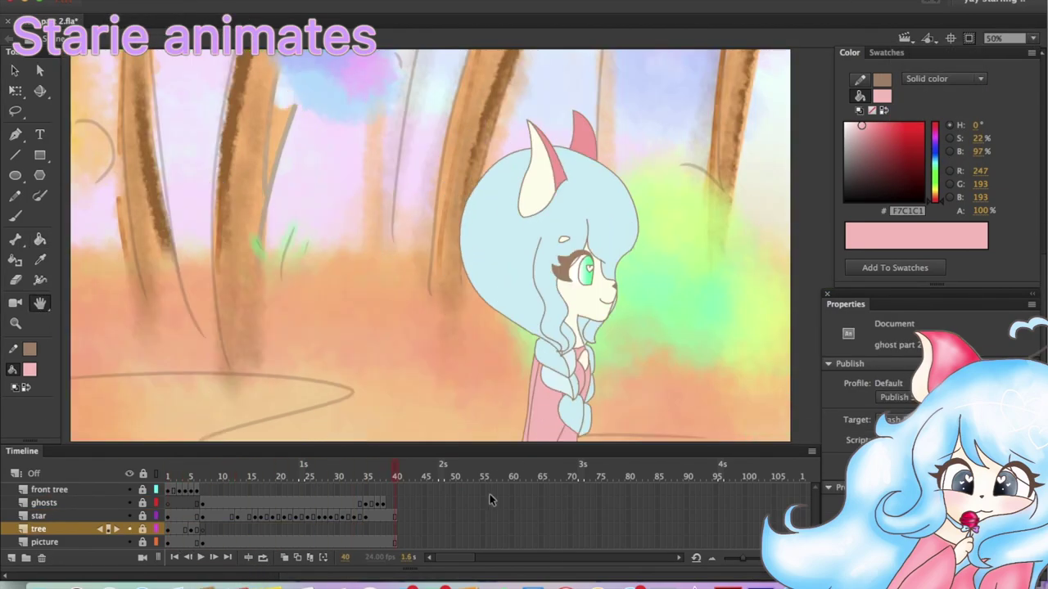
Draw the missing hair line in front of the face on the star layer at frame 36 and fill the gap with light blue CEECF4
click(369, 465)
click(82, 515)
key(b)
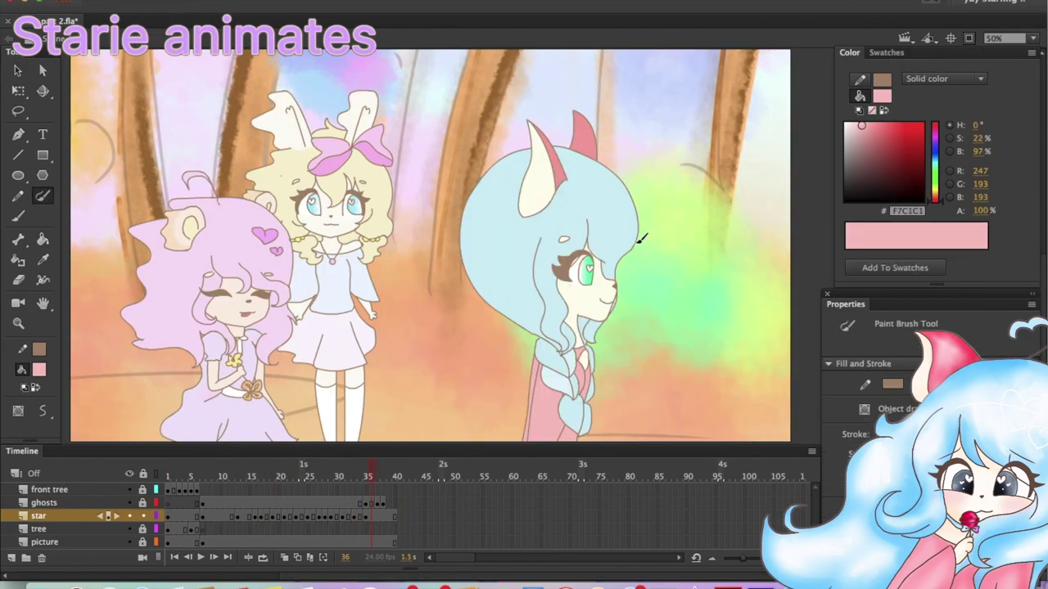
click(17, 70)
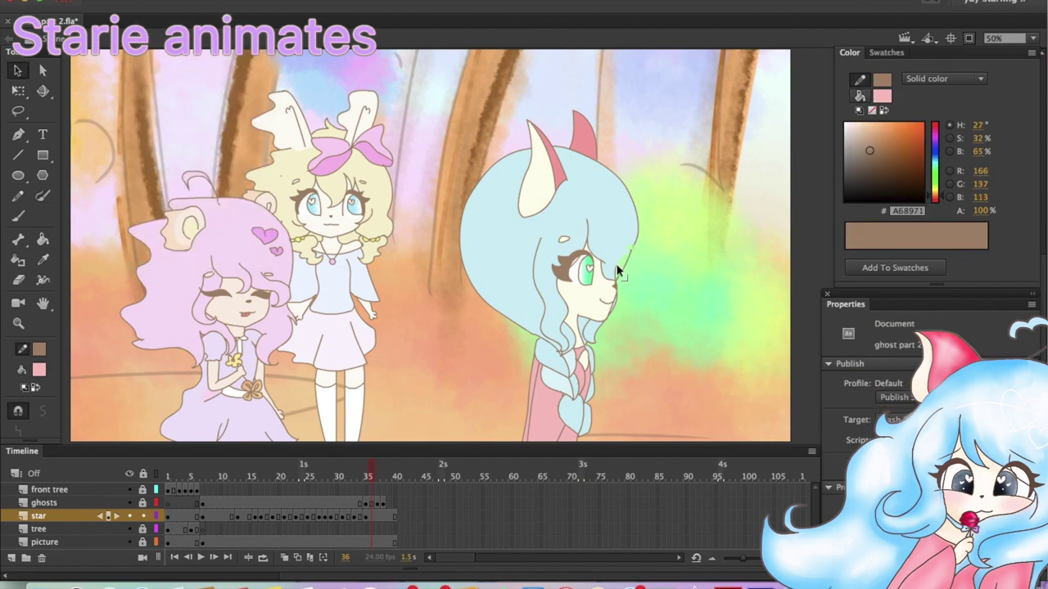
click(39, 368)
click(631, 275)
key(v)
Step back to frame 31 and compare the character's drawing with the neighbouring frames using onion skinning
key(comma)
key(comma)
key(comma)
key(comma)
key(comma)
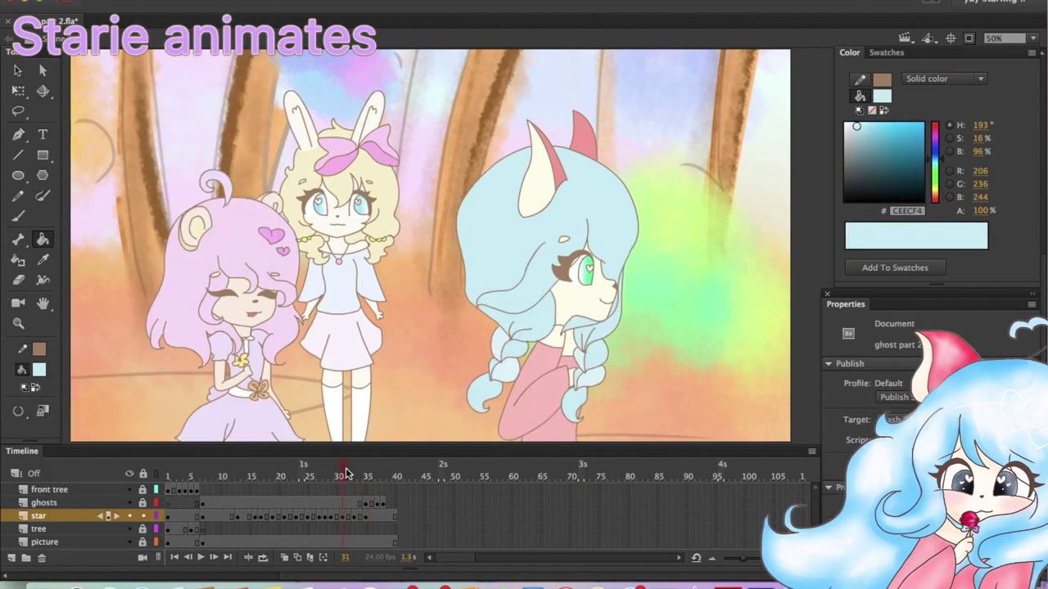
click(284, 557)
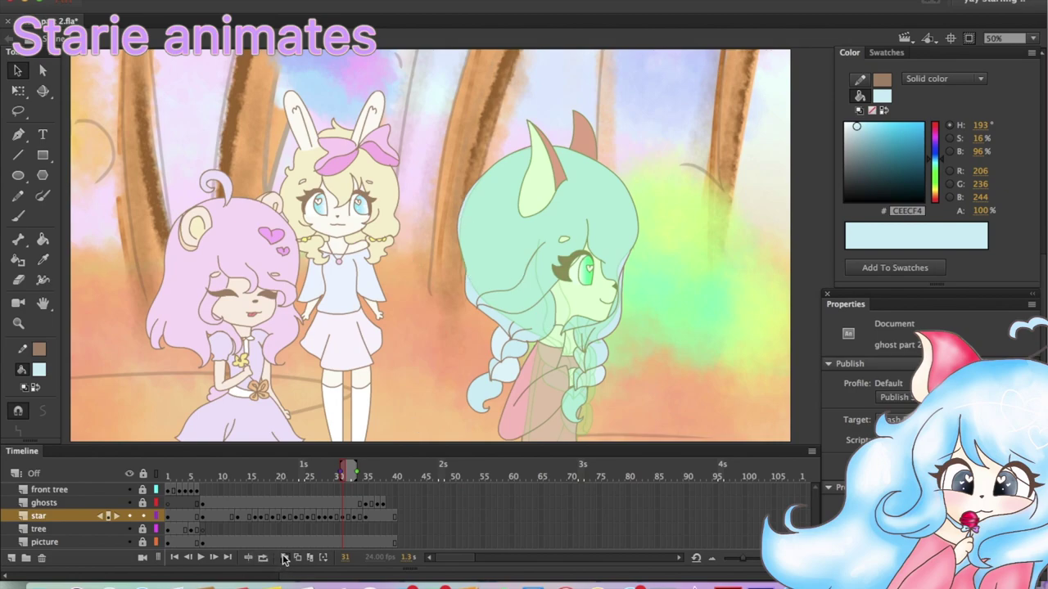
click(284, 557)
key(period)
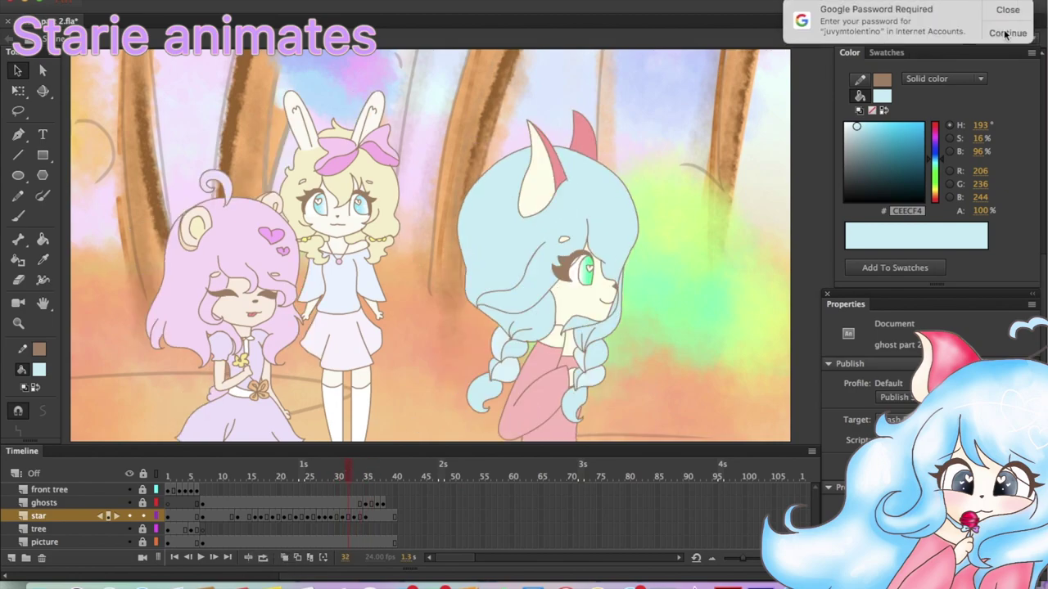
click(1005, 32)
Examine the hair beside the face on frame 34 at 100% zoom against the following frames with onion skinning
key(period)
key(period)
scroll(403, 200, up, 3)
scroll(458, 237, right, 3)
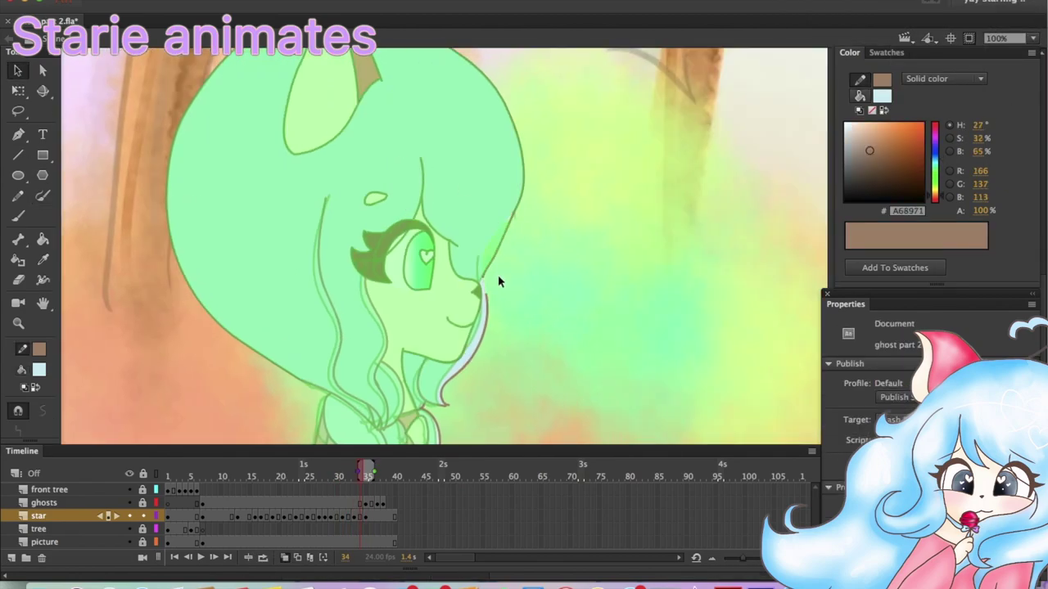
click(364, 476)
key(h)
key(ctrl+minus)
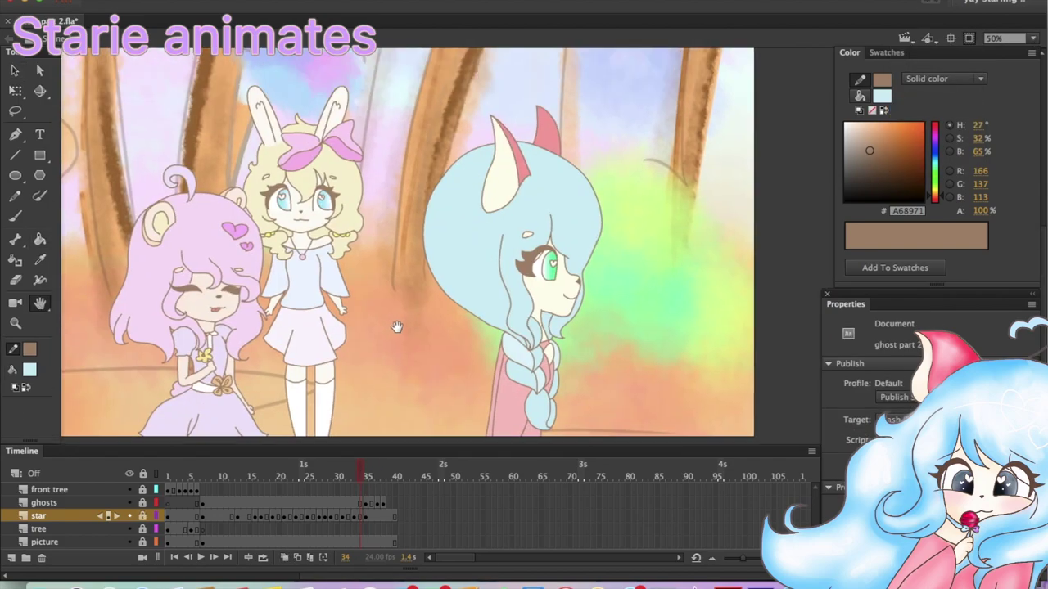
Replay the head-turn animation over its background and bring up the document's file commands
click(200, 557)
click(358, 472)
key(v)
drag(358, 473, 303, 475)
click(203, 557)
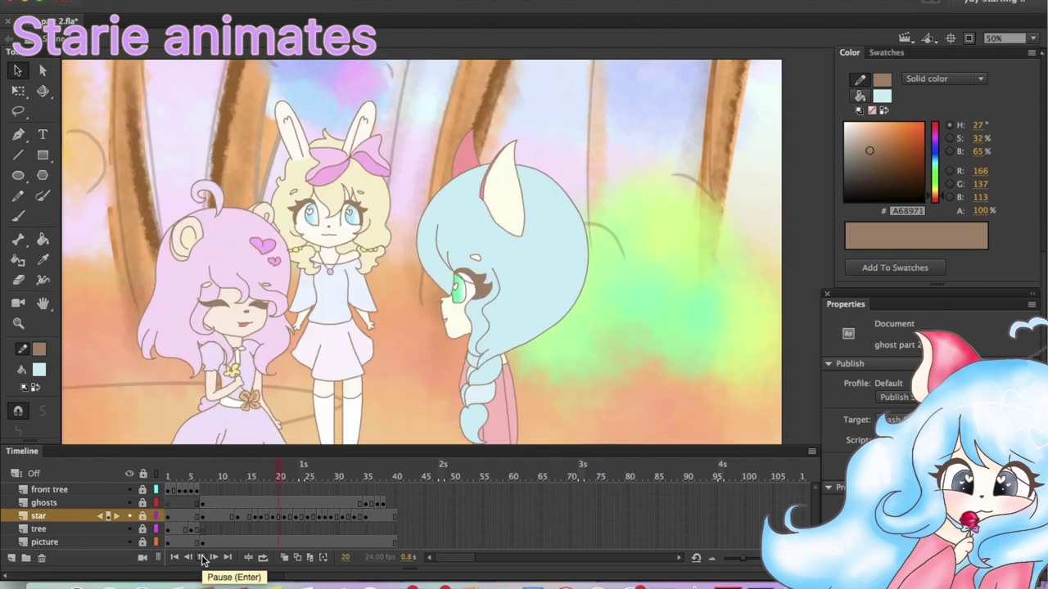
click(331, 479)
click(111, 0)
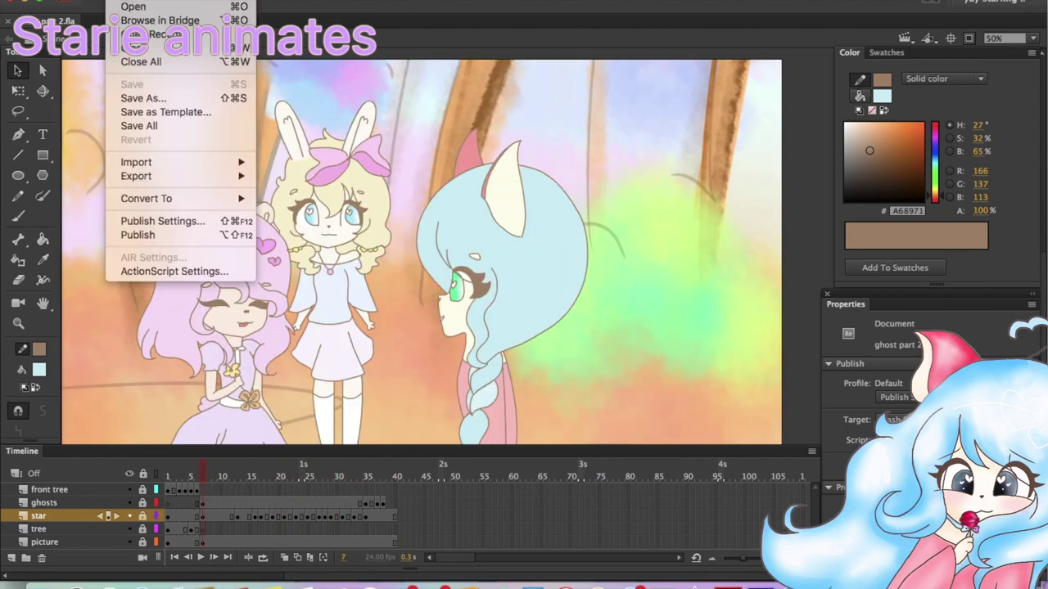